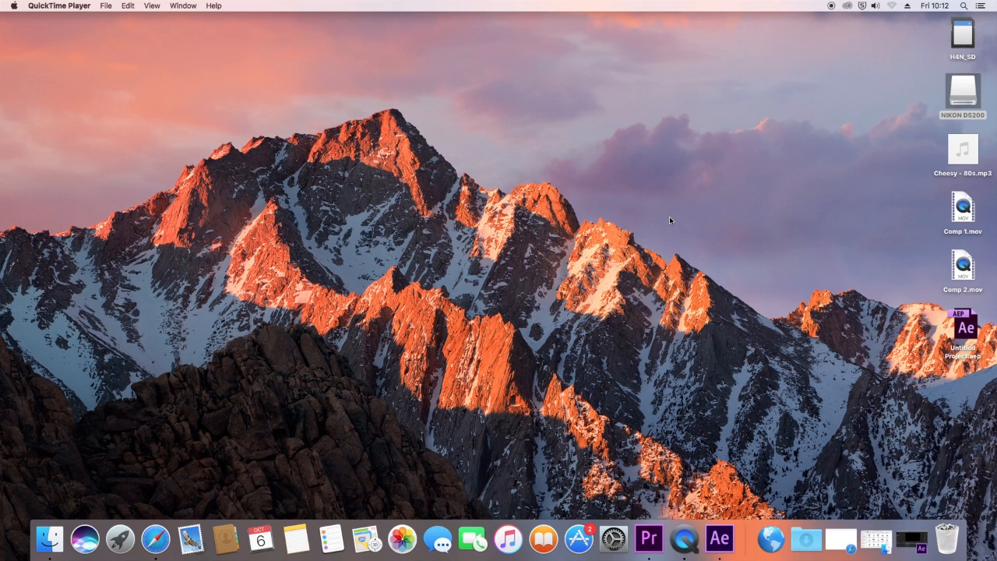
Step: Examine the source material on the desktop: the H4N_SD and NIKON D5200 drives, Cheesy - 80s.mp3, Comp 1.mov and Comp 2.mov
{"action": "left_click", "coordinate": [651, 542]}
{"action": "left_click", "coordinate": [962, 33]}
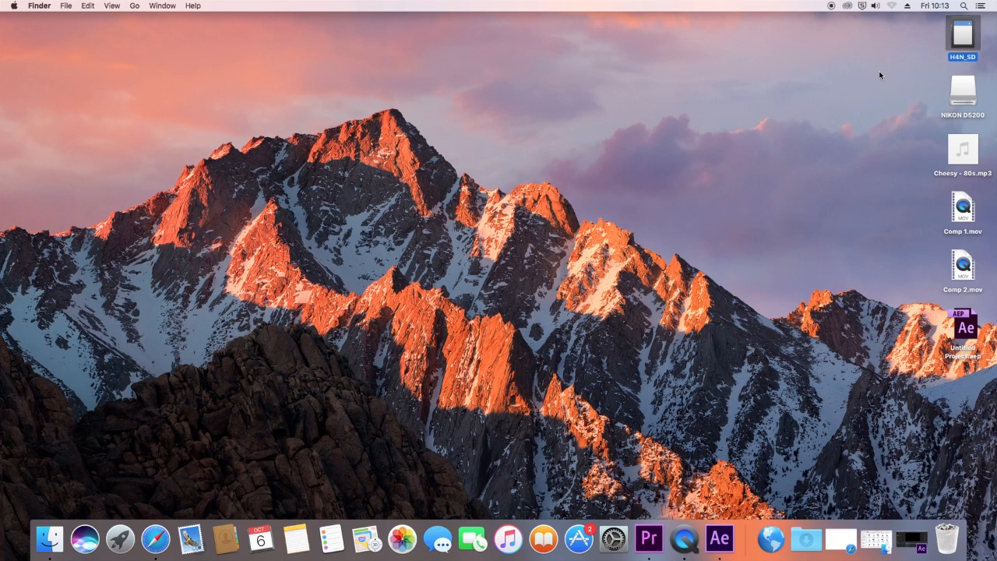
{"action": "key", "text": "Down"}
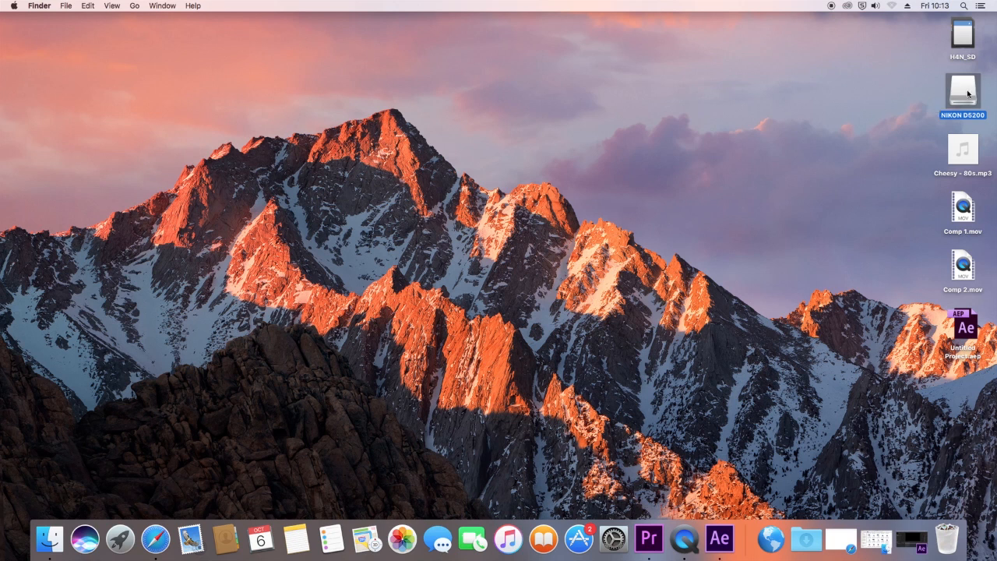
{"action": "left_click", "coordinate": [914, 93]}
{"action": "left_click", "coordinate": [955, 88]}
{"action": "left_click", "coordinate": [945, 45]}
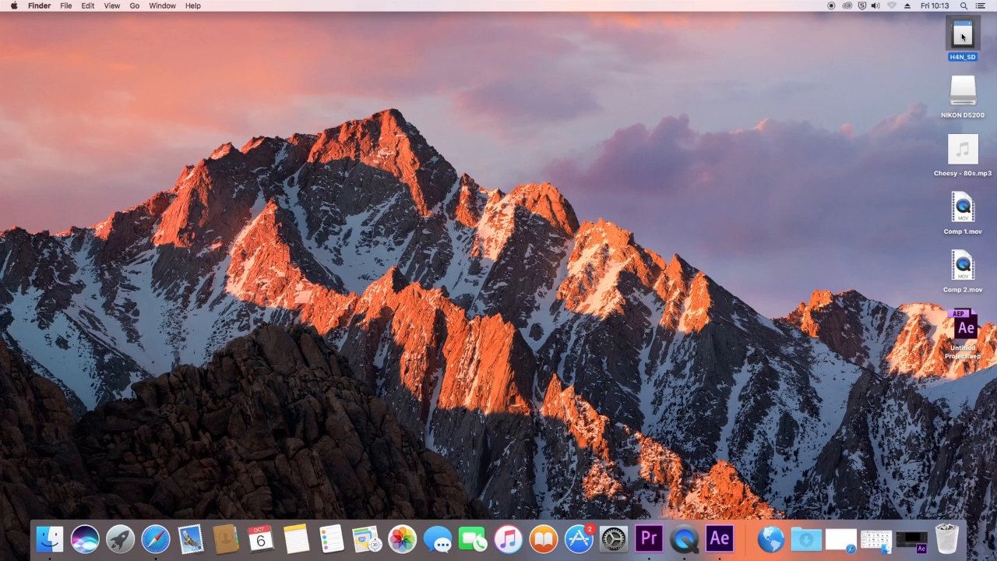
{"action": "left_click", "coordinate": [967, 94]}
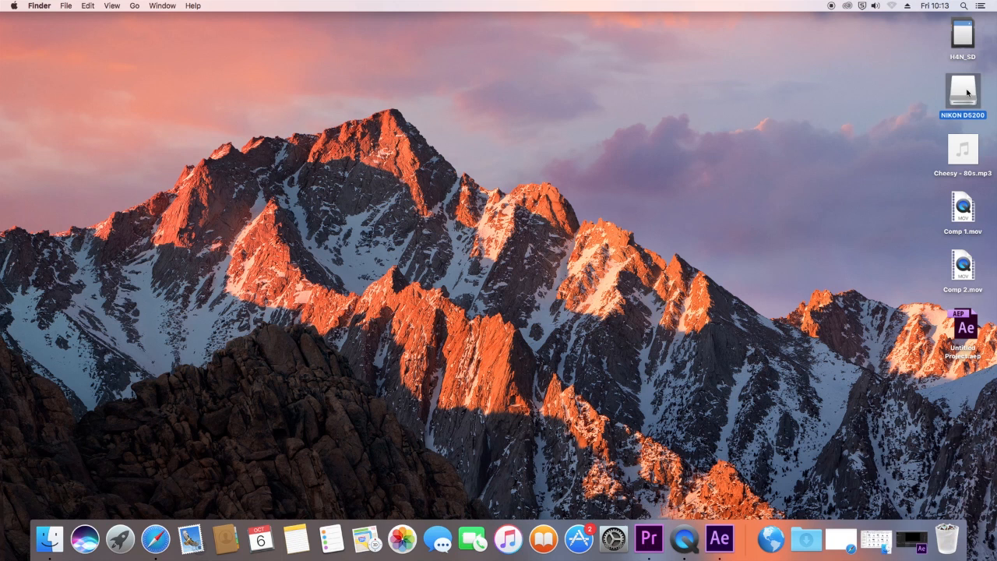
{"action": "mouse_move", "coordinate": [969, 148]}
{"action": "left_click", "coordinate": [964, 153]}
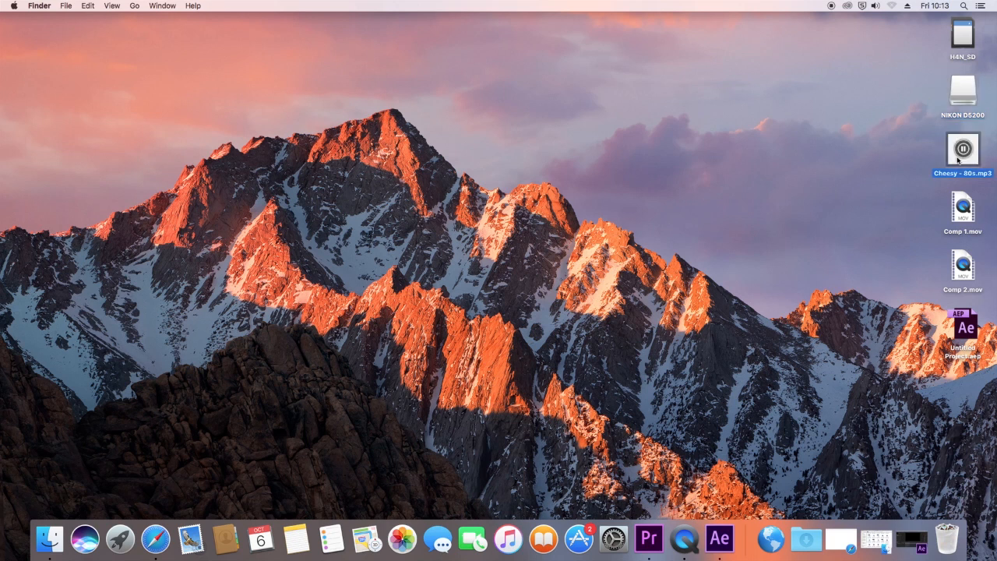
{"action": "left_click", "coordinate": [963, 156]}
{"action": "left_click", "coordinate": [964, 150]}
{"action": "left_click", "coordinate": [969, 216]}
{"action": "left_click", "coordinate": [968, 267]}
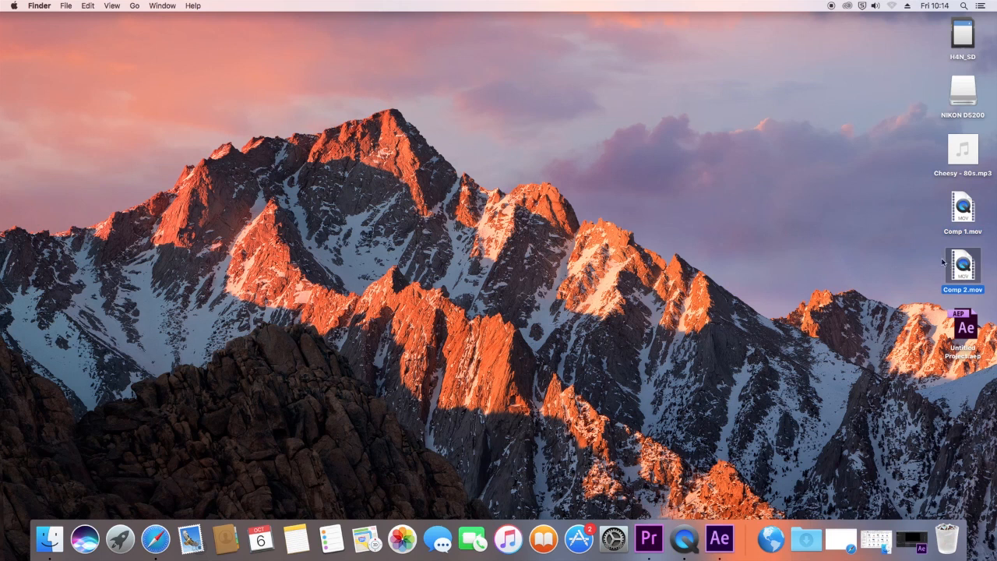
Step: Switch to the open After Effects project and play back the Comp 1 and Comp 2 animations
{"action": "left_click", "coordinate": [910, 539]}
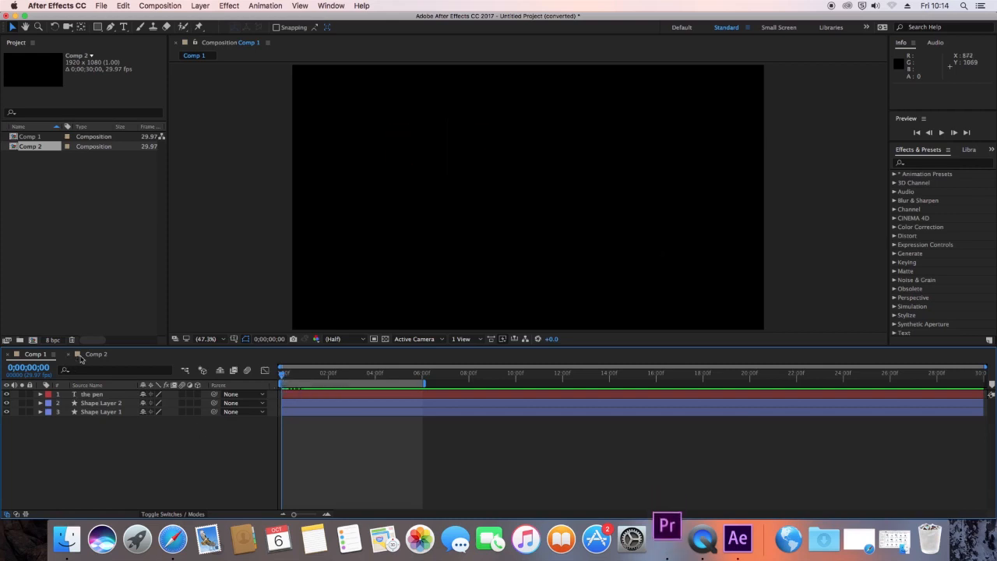
{"action": "left_click", "coordinate": [92, 412]}
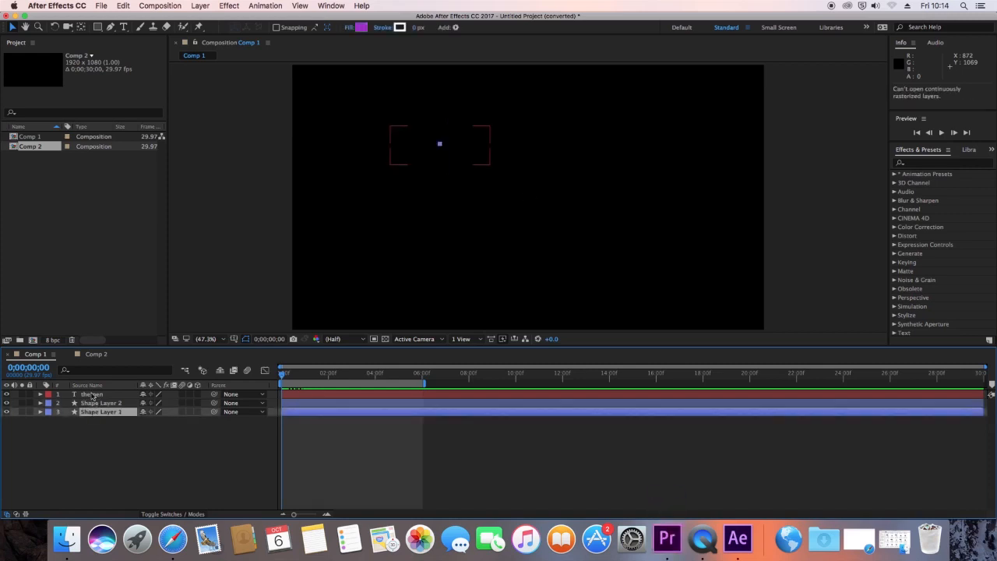
{"action": "left_click", "coordinate": [92, 394]}
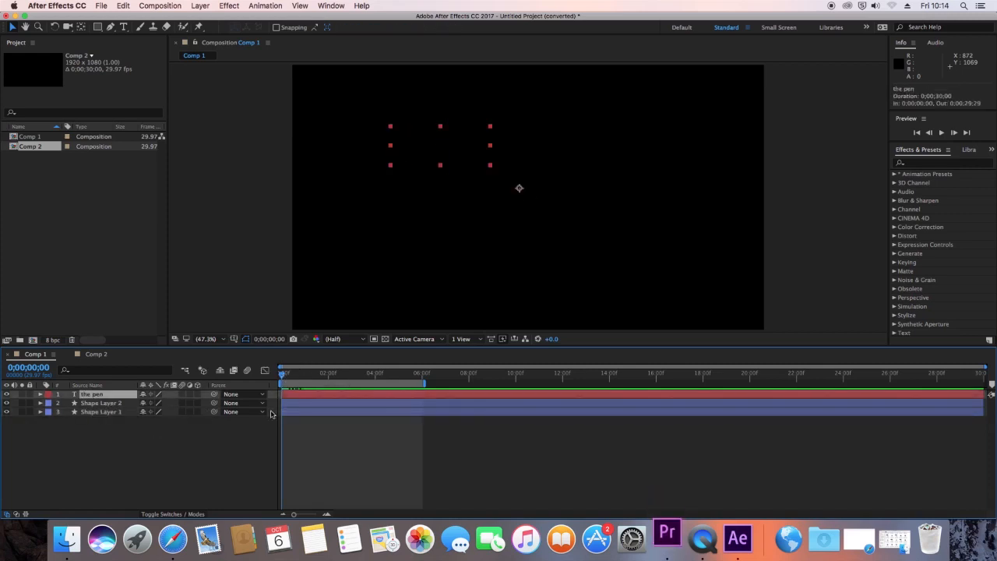
{"action": "key", "text": "space"}
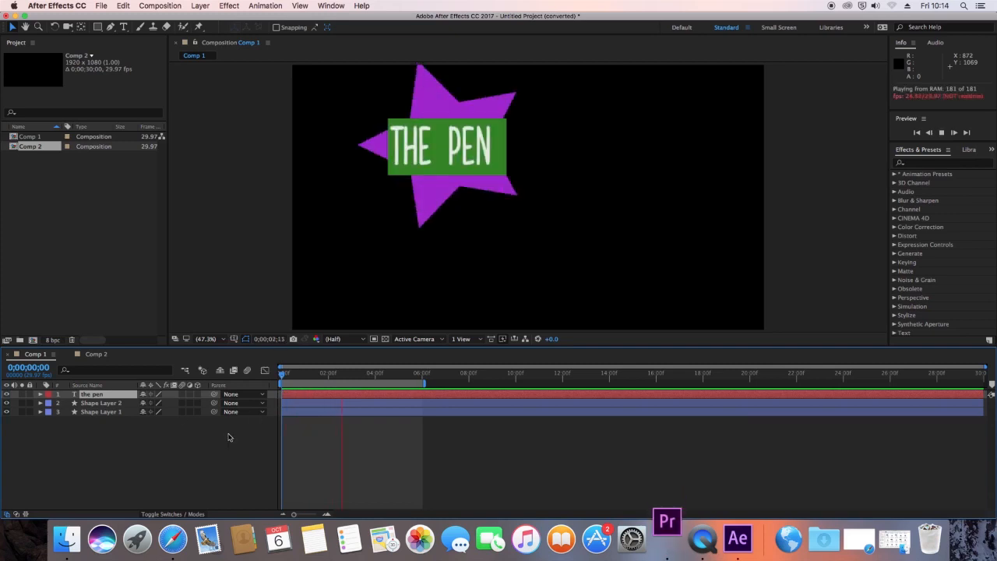
{"action": "left_click", "coordinate": [96, 354]}
{"action": "key", "text": "space"}
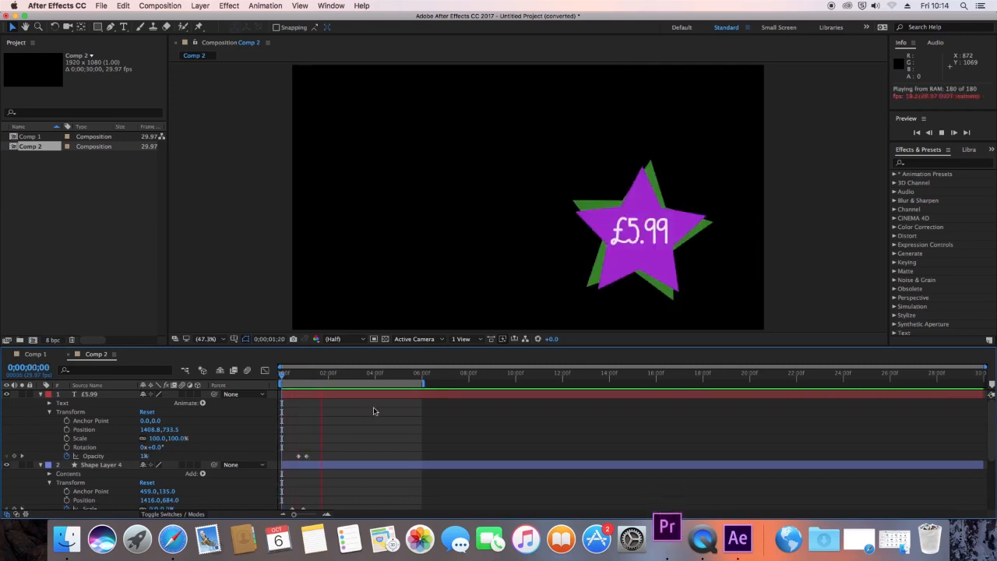
{"action": "key", "text": "space"}
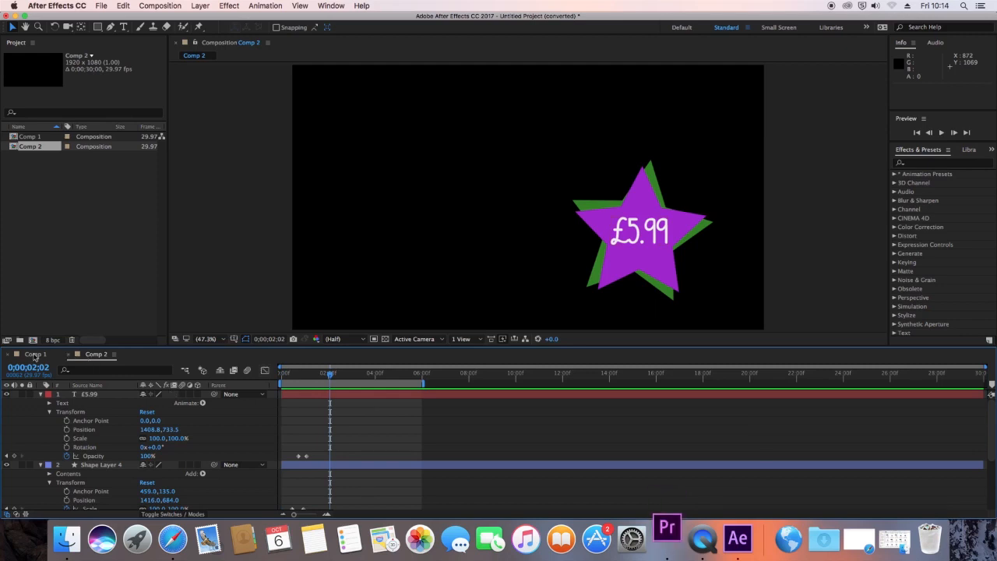
Step: Compare Comp 2 with and without the transparency grid behind the £5.99 star
{"action": "left_click", "coordinate": [35, 354]}
{"action": "left_click", "coordinate": [97, 354]}
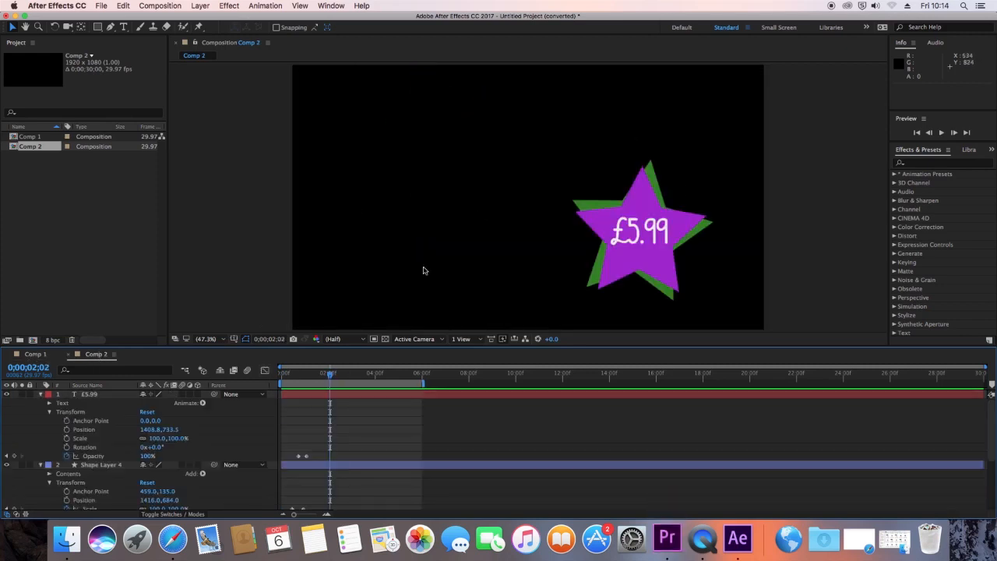
{"action": "left_click", "coordinate": [385, 339]}
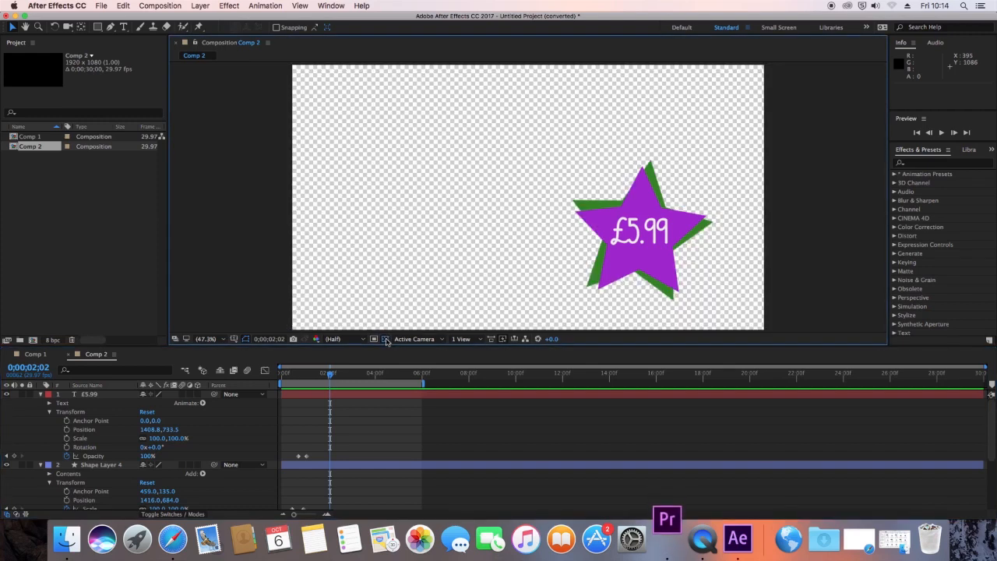
{"action": "left_click", "coordinate": [385, 340]}
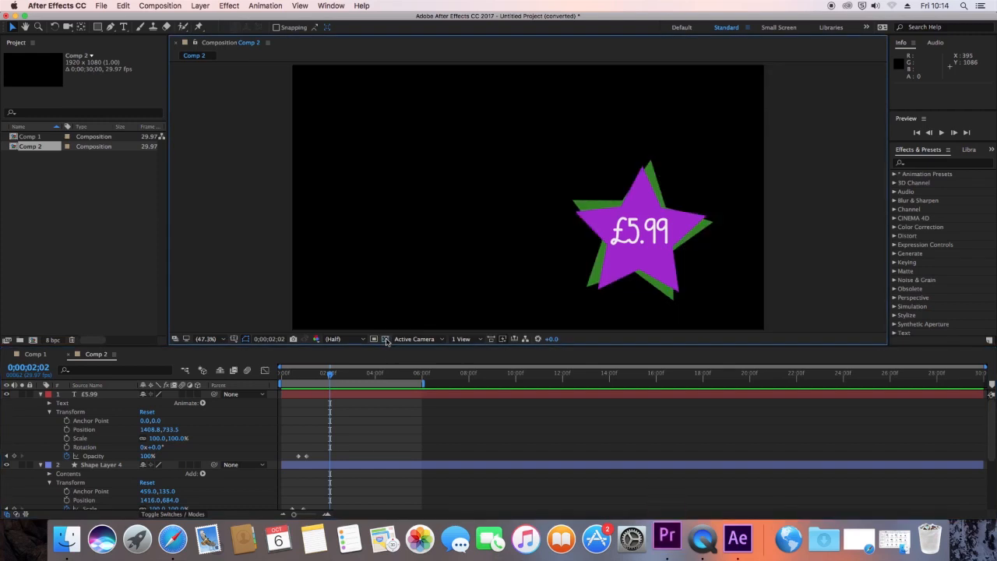
{"action": "left_click", "coordinate": [385, 340]}
{"action": "left_click", "coordinate": [385, 339]}
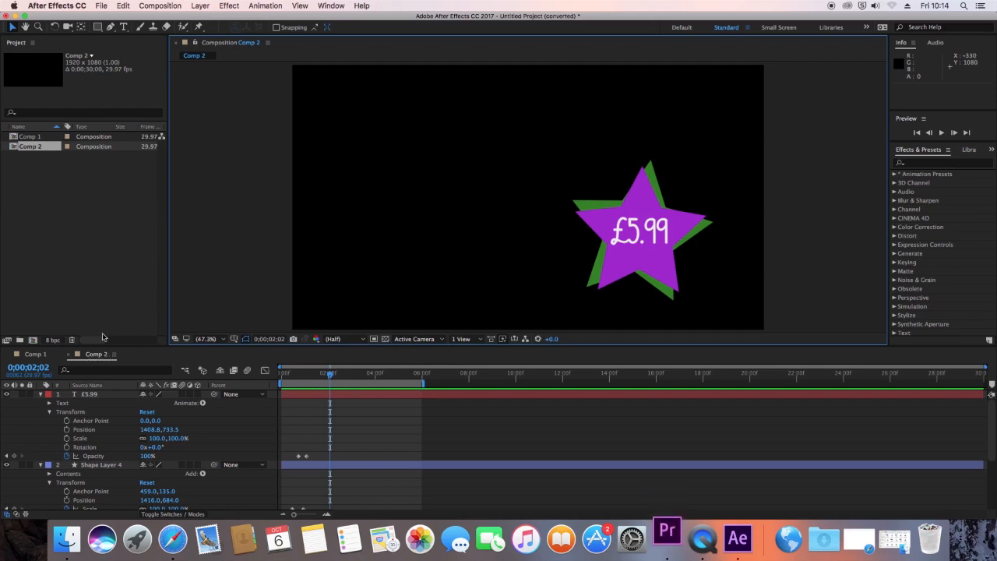
Step: Add Comp 2 to the render queue and look up the RGB + Alpha channels option in its output module settings without applying it
{"action": "left_click", "coordinate": [161, 7]}
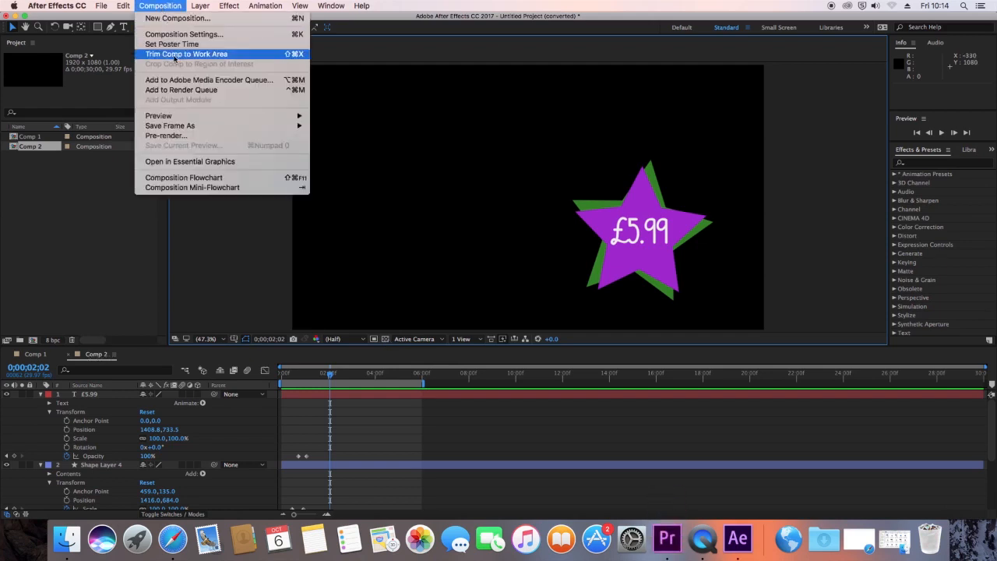
{"action": "left_click", "coordinate": [179, 89]}
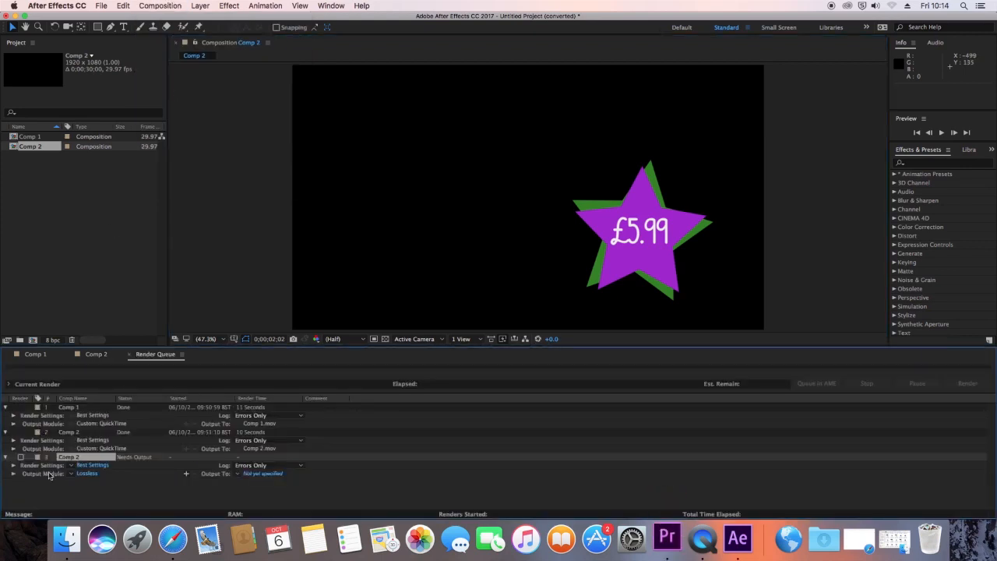
{"action": "left_click", "coordinate": [88, 474]}
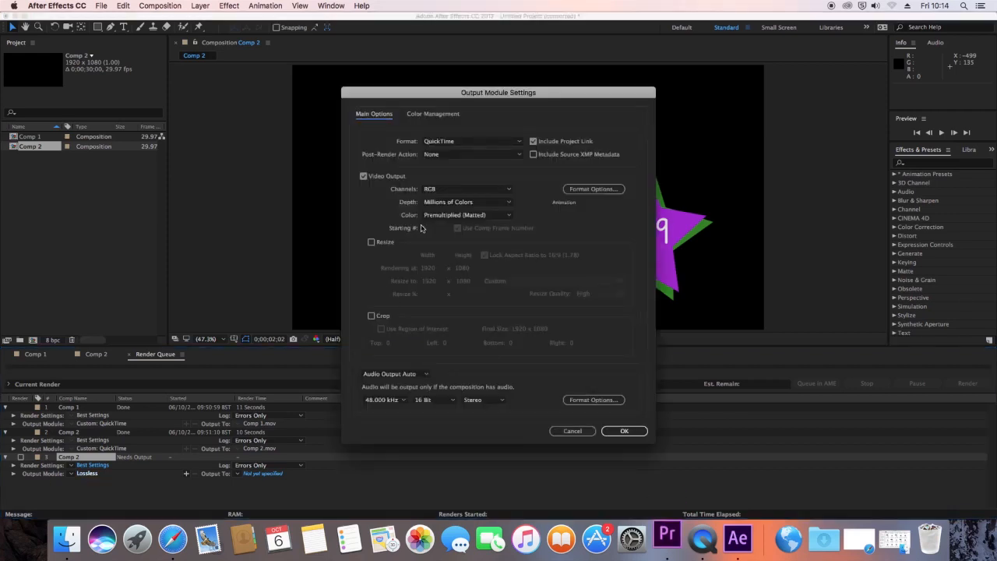
{"action": "left_click", "coordinate": [471, 192]}
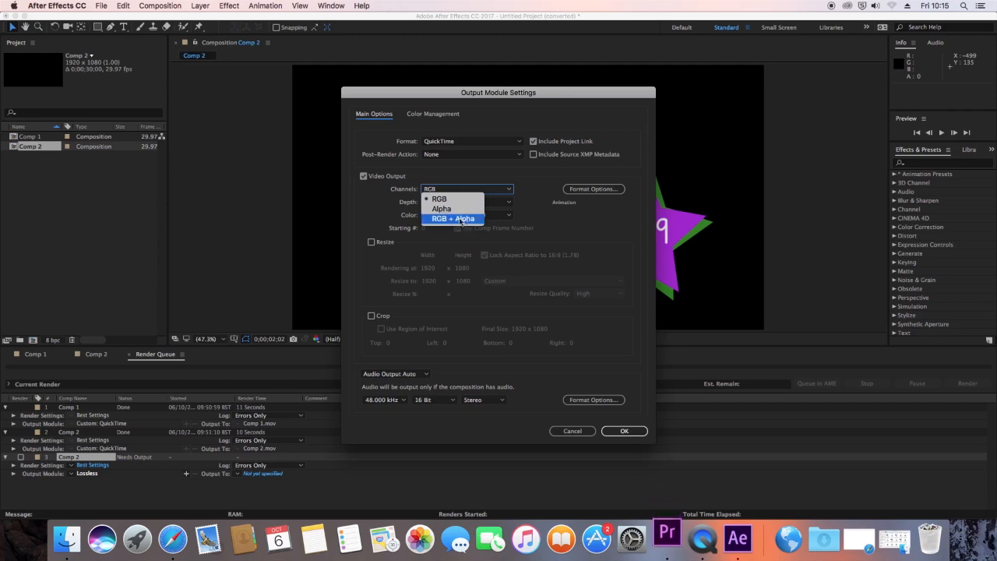
{"action": "left_click", "coordinate": [580, 434]}
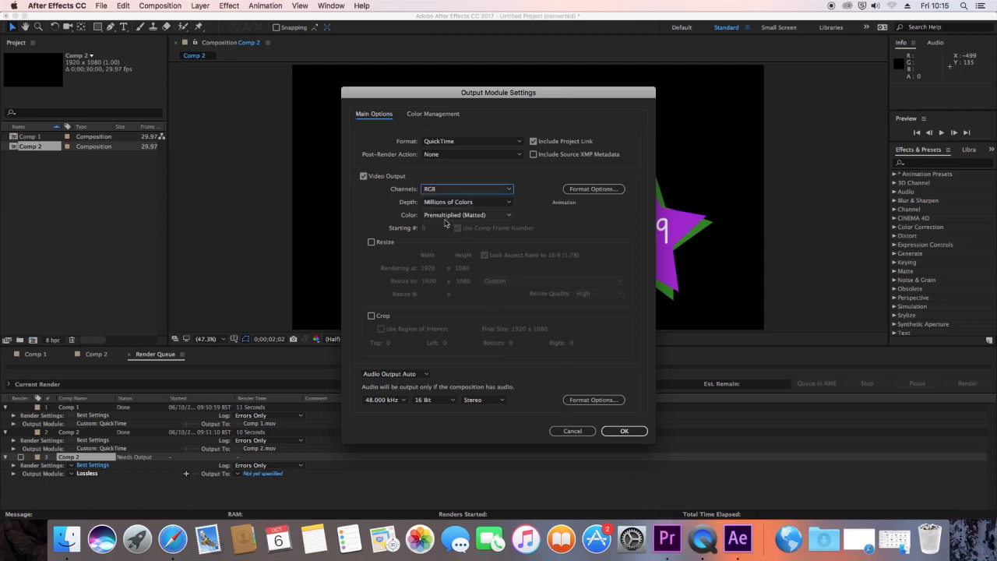
{"action": "left_click", "coordinate": [573, 431]}
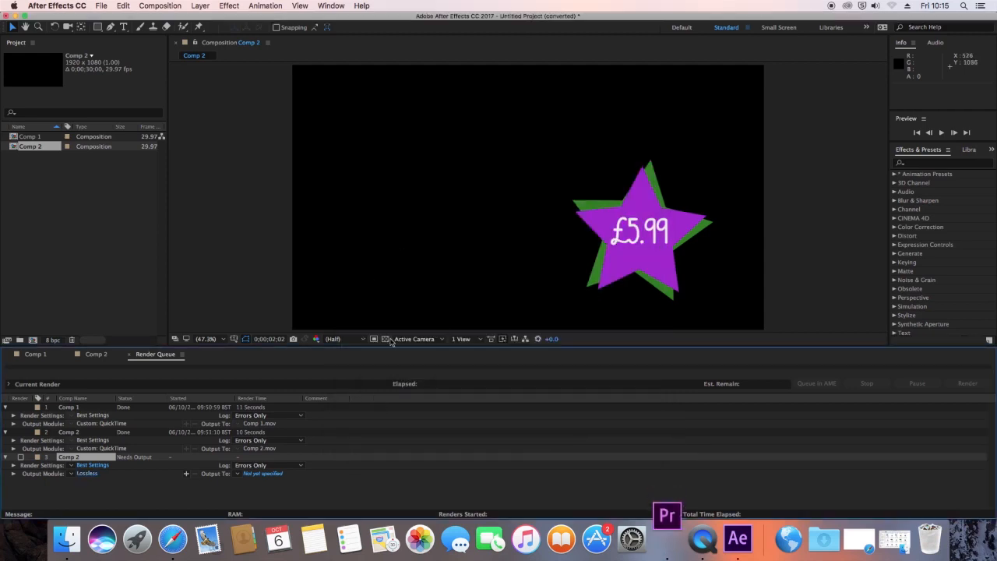
Step: Show the transparency grid in the Comp 2 viewer and minimize the After Effects window to return to the desktop
{"action": "left_click", "coordinate": [384, 339]}
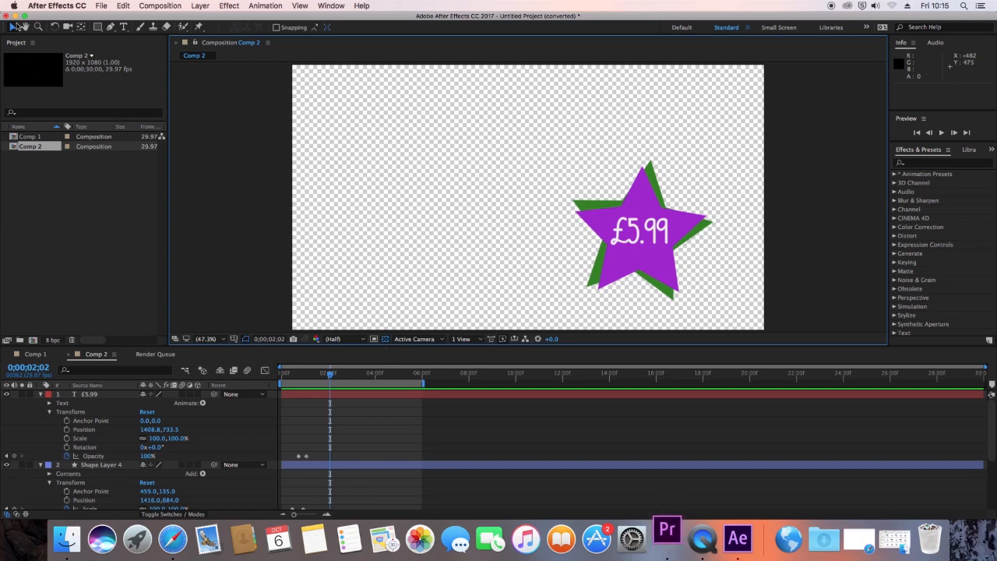
{"action": "left_click", "coordinate": [15, 15]}
{"action": "left_click", "coordinate": [492, 209]}
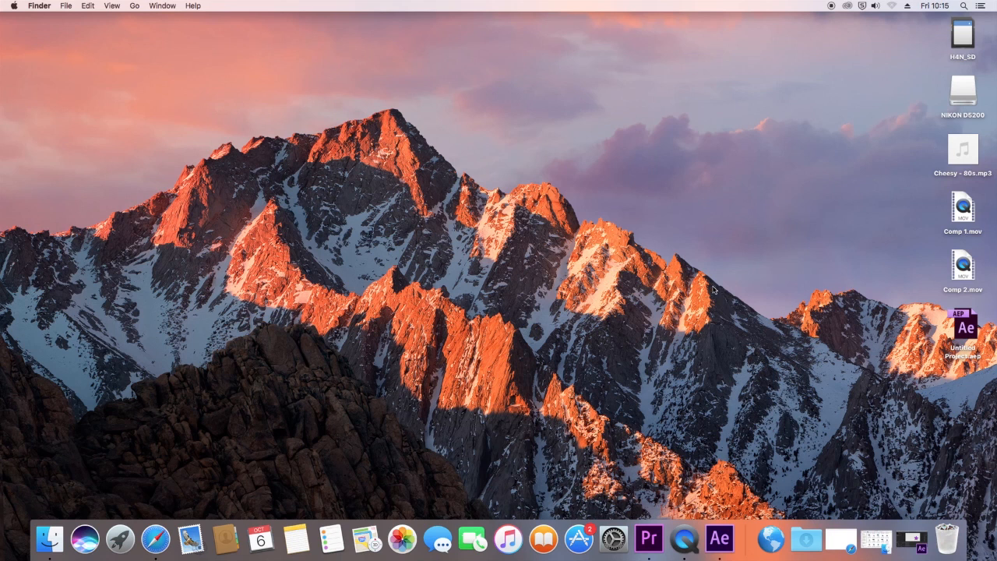
Step: Create a desktop folder named Advert - Pen and move the music file, both comp videos and the After Effects project into it
{"action": "right_click", "coordinate": [749, 124]}
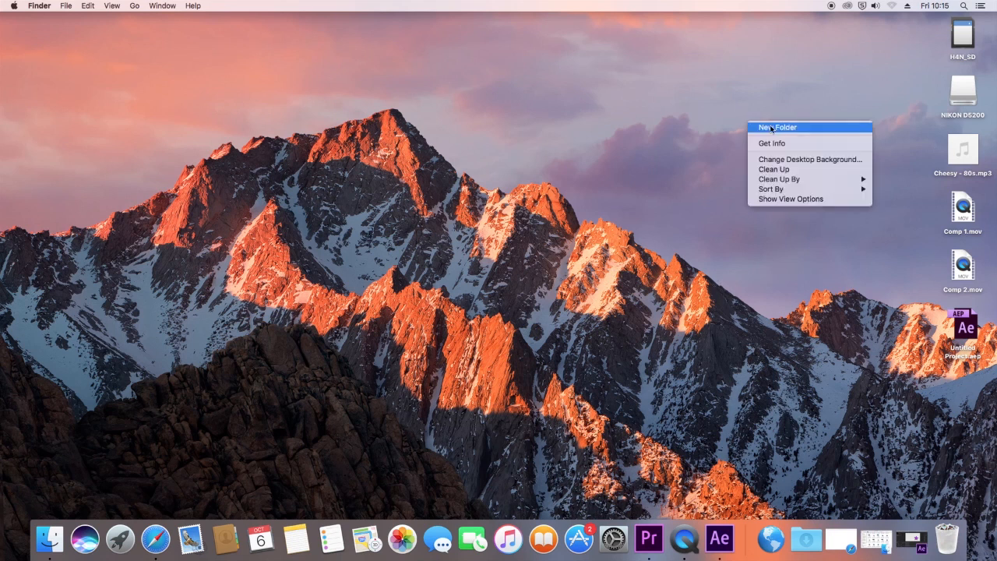
{"action": "left_click", "coordinate": [771, 127]}
{"action": "key", "text": "BackSpace"}
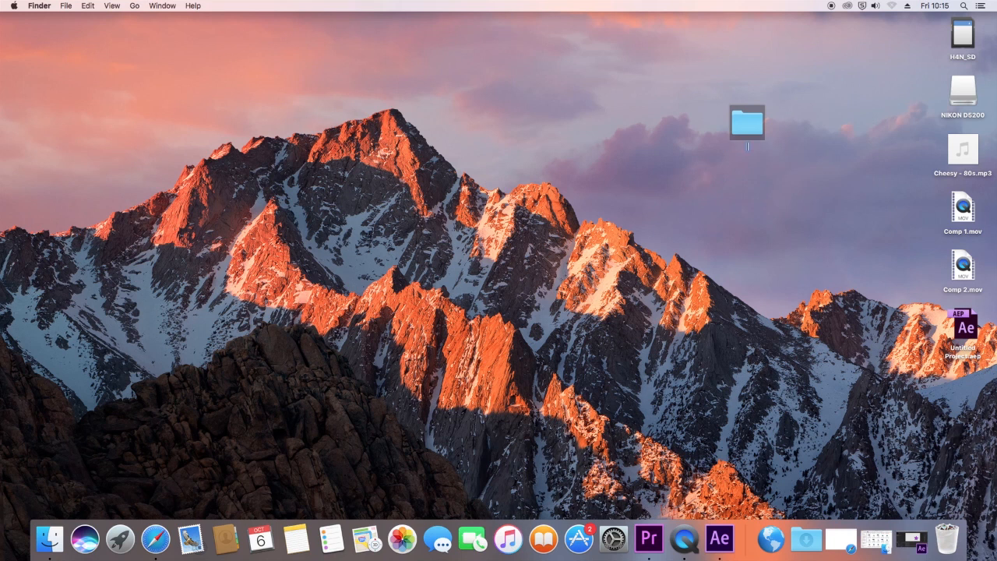
{"action": "type", "text": "Advert - Pen"}
{"action": "left_click", "coordinate": [706, 173]}
{"action": "left_click_drag", "start_coordinate": [896, 146], "coordinate": [972, 352]}
{"action": "left_click_drag", "start_coordinate": [976, 151], "coordinate": [752, 126]}
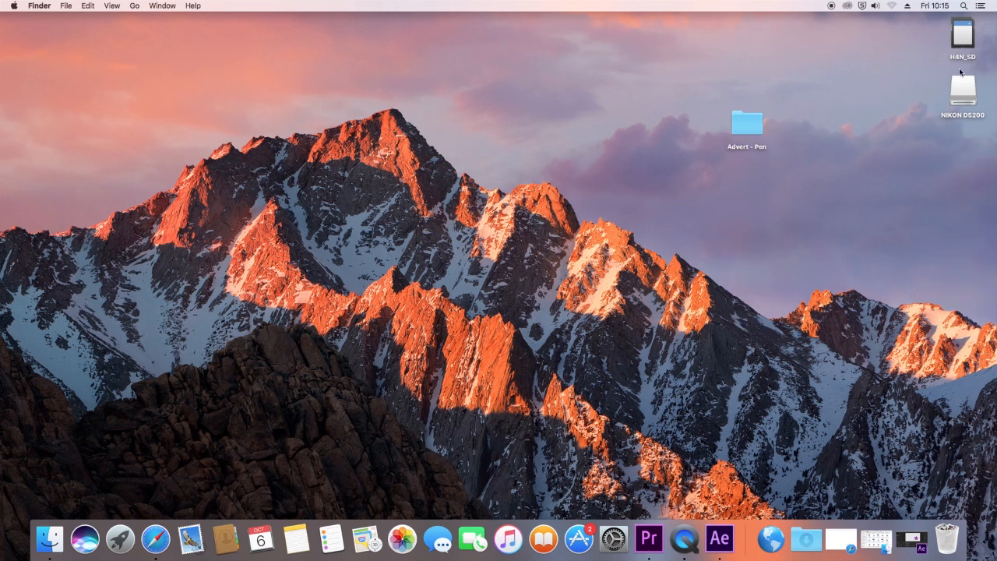
Step: Copy STE-000.wav from FOLDER01 in the H4N_SD card's STEREO folder into Advert - Pen, close the window and eject the card
{"action": "double_click", "coordinate": [964, 37]}
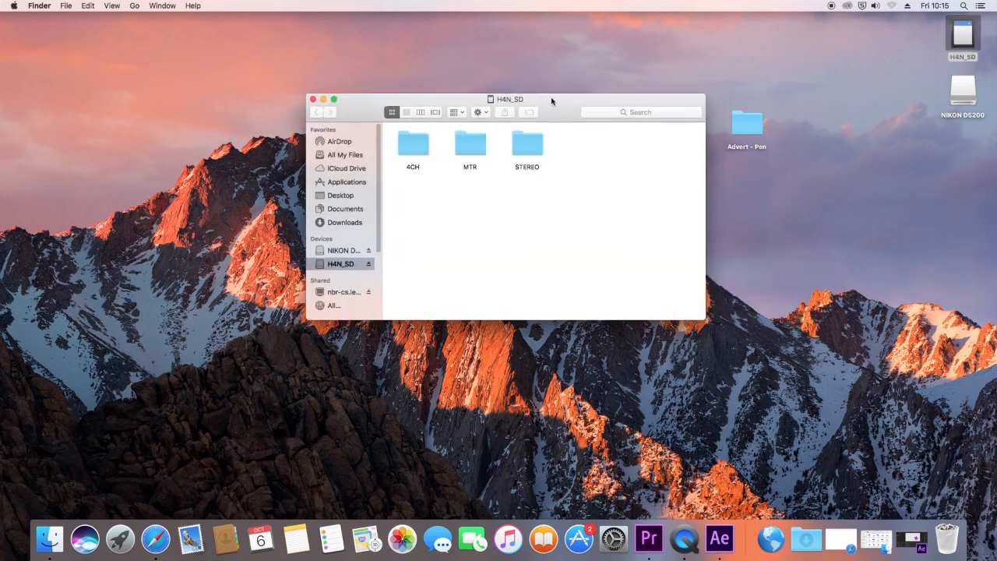
{"action": "left_click_drag", "start_coordinate": [558, 96], "coordinate": [368, 53]}
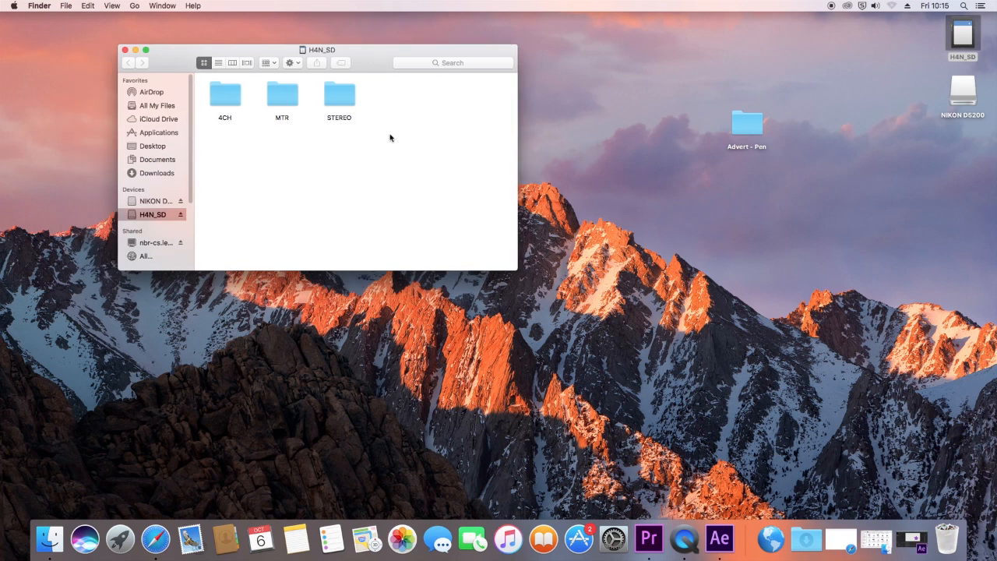
{"action": "double_click", "coordinate": [343, 95]}
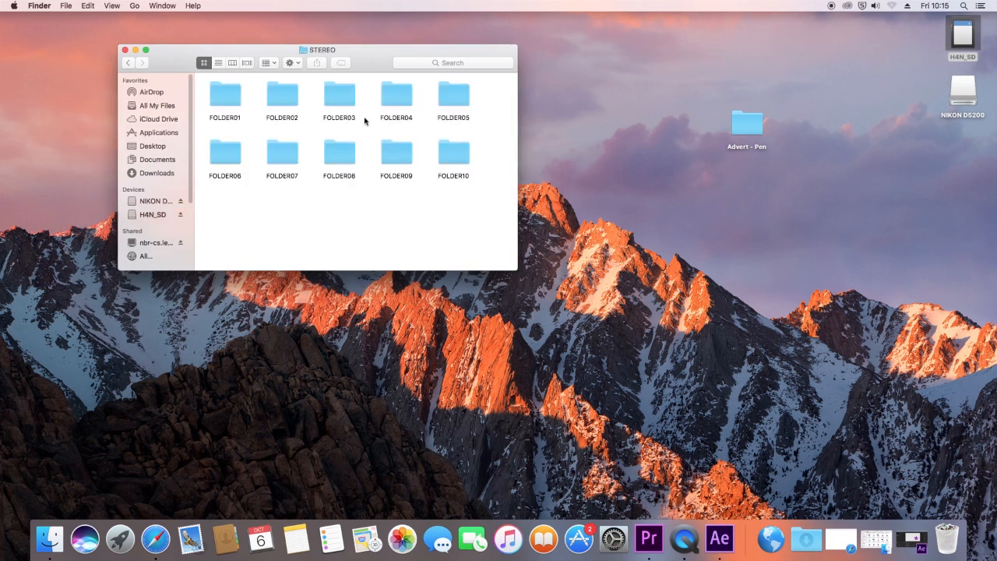
{"action": "double_click", "coordinate": [226, 95]}
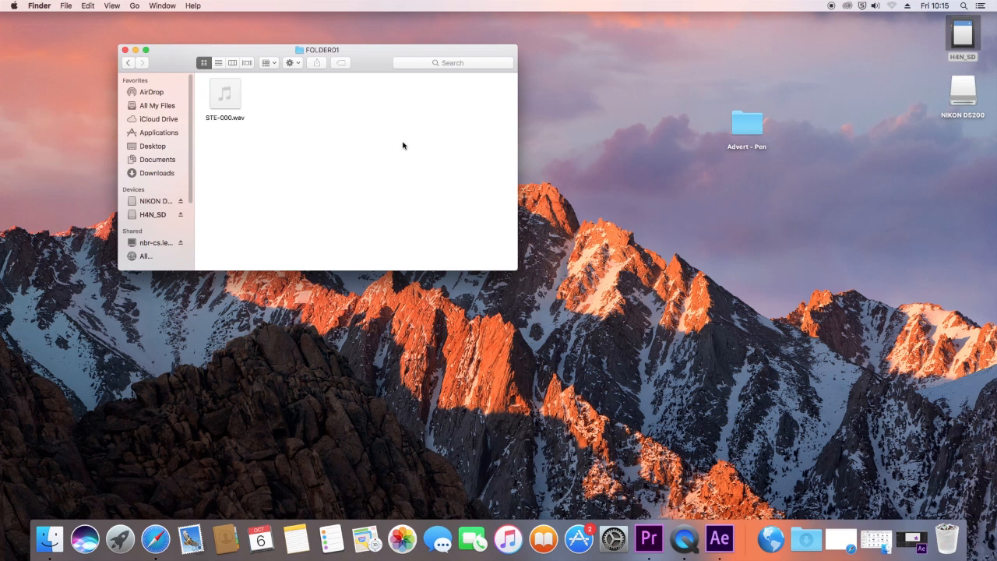
{"action": "left_click", "coordinate": [225, 94]}
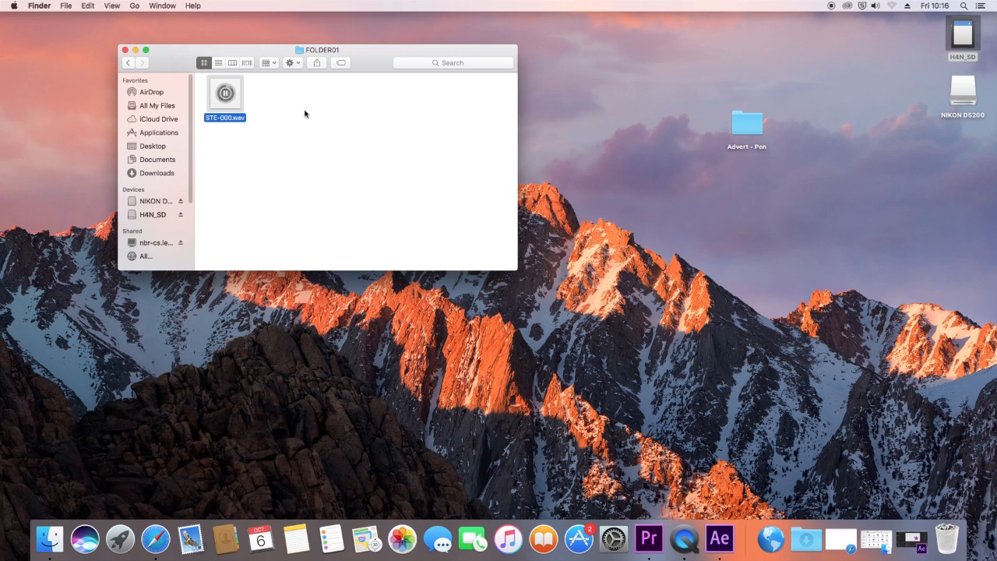
{"action": "mouse_move", "coordinate": [228, 102]}
{"action": "left_click_drag", "start_coordinate": [228, 102], "coordinate": [748, 129]}
{"action": "left_click", "coordinate": [124, 50]}
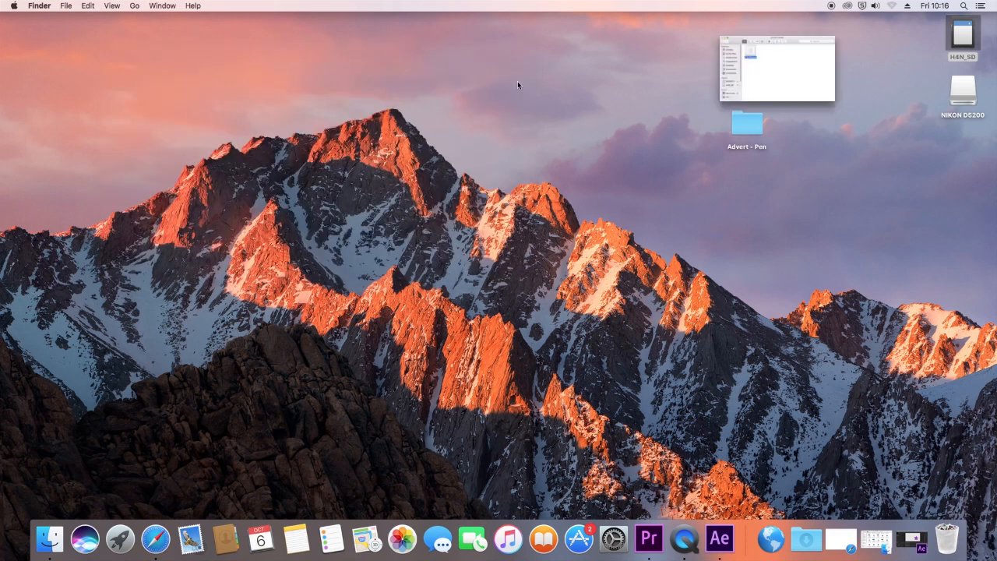
{"action": "right_click", "coordinate": [979, 39]}
{"action": "left_click", "coordinate": [940, 54]}
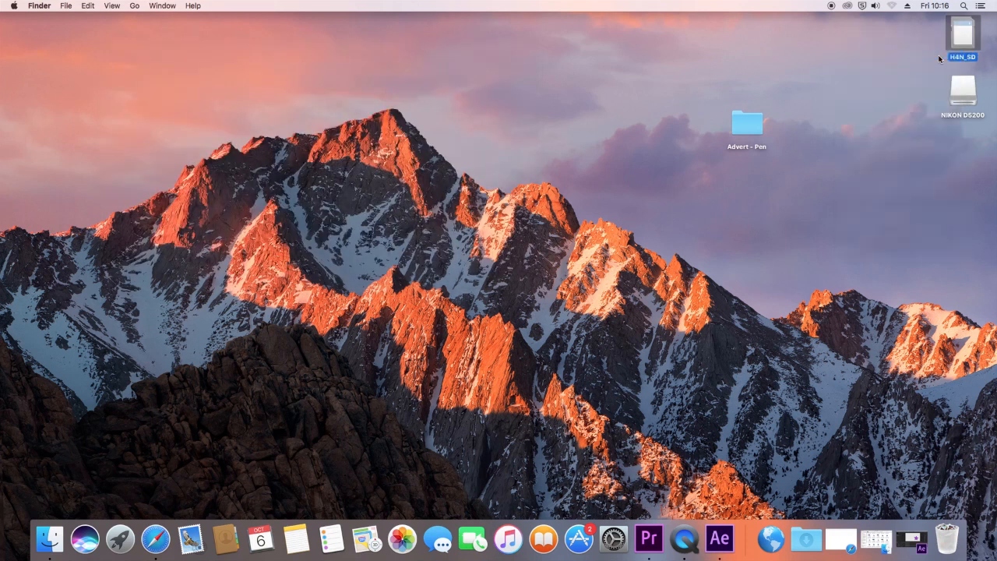
Step: Open the 100D5200 folder inside DCIM on the NIKON D5200 card, moving the window clear of the Advert - Pen folder
{"action": "double_click", "coordinate": [963, 97]}
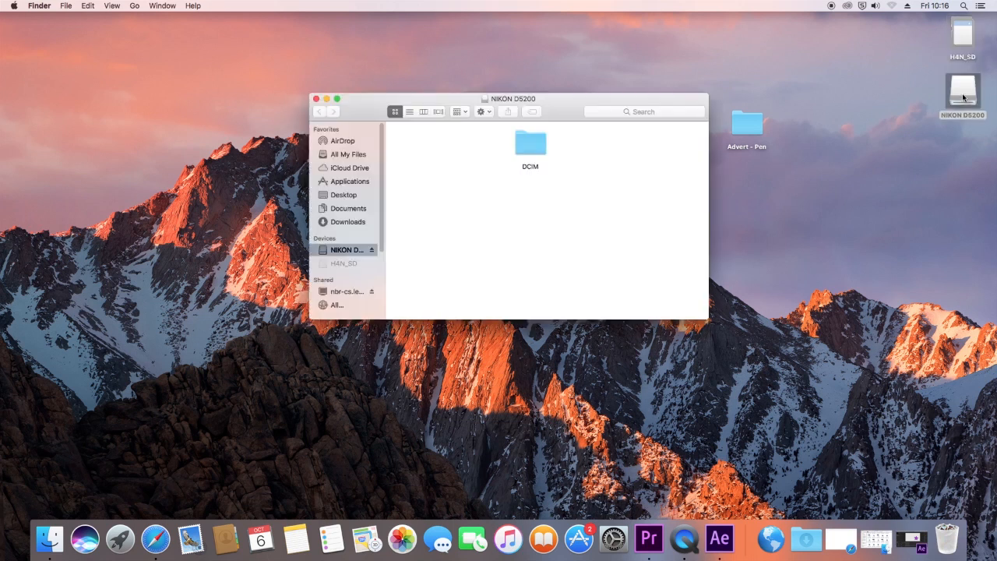
{"action": "left_click_drag", "start_coordinate": [550, 105], "coordinate": [429, 80]}
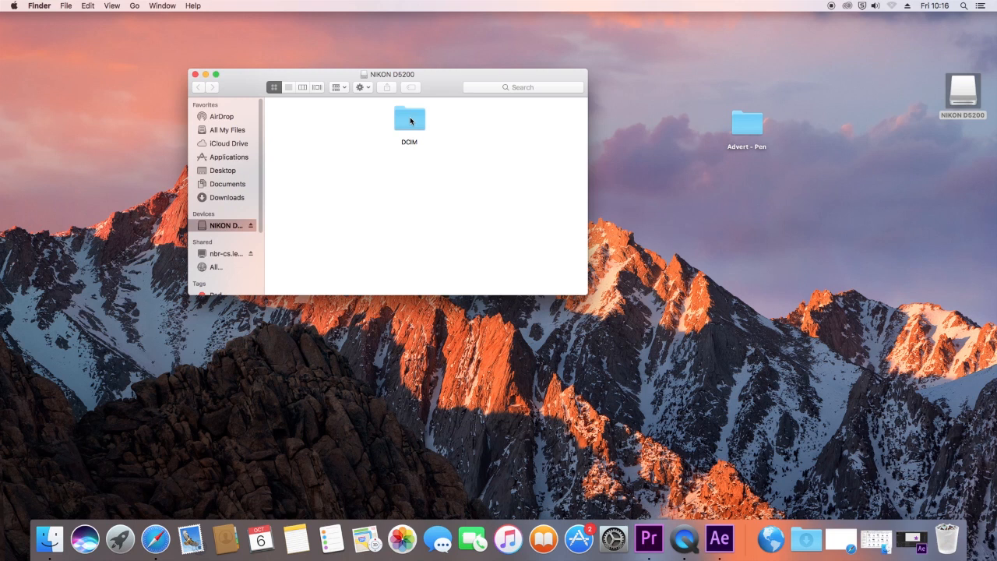
{"action": "double_click", "coordinate": [410, 119]}
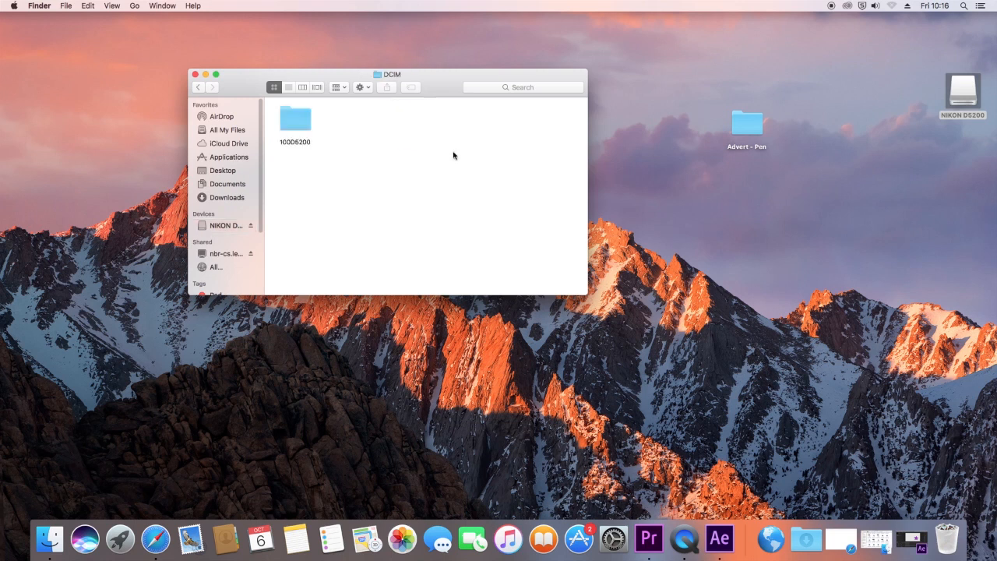
{"action": "double_click", "coordinate": [303, 123]}
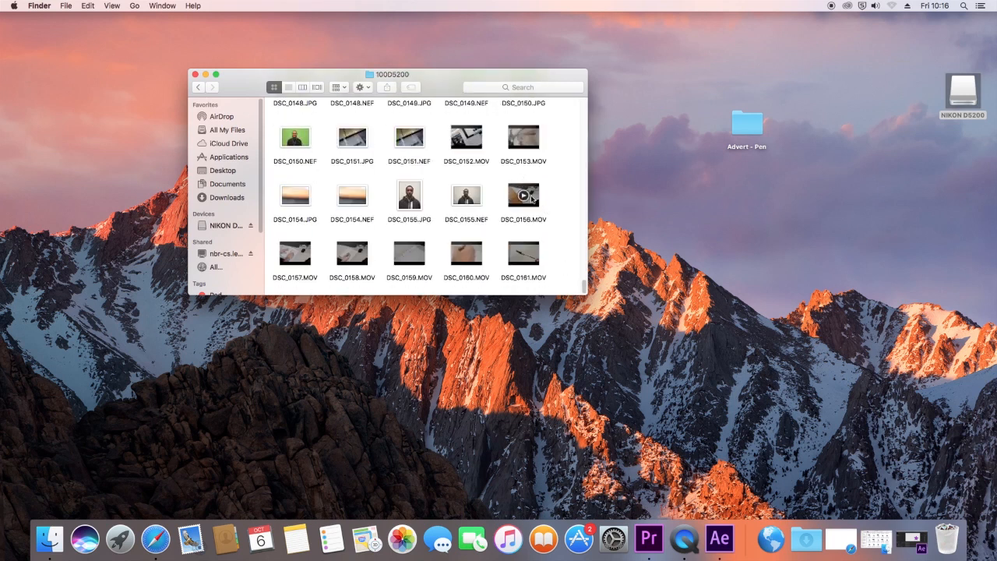
Step: Copy the six clips DSC_0156.MOV to DSC_0161.MOV from the camera card into the Advert - Pen folder
{"action": "mouse_move", "coordinate": [307, 261]}
{"action": "left_click_drag", "start_coordinate": [566, 251], "coordinate": [288, 280]}
{"action": "left_click", "coordinate": [568, 195]}
{"action": "left_click", "coordinate": [535, 200]}
{"action": "left_click", "coordinate": [294, 254], "text": "super"}
{"action": "left_click", "coordinate": [351, 254], "text": "super"}
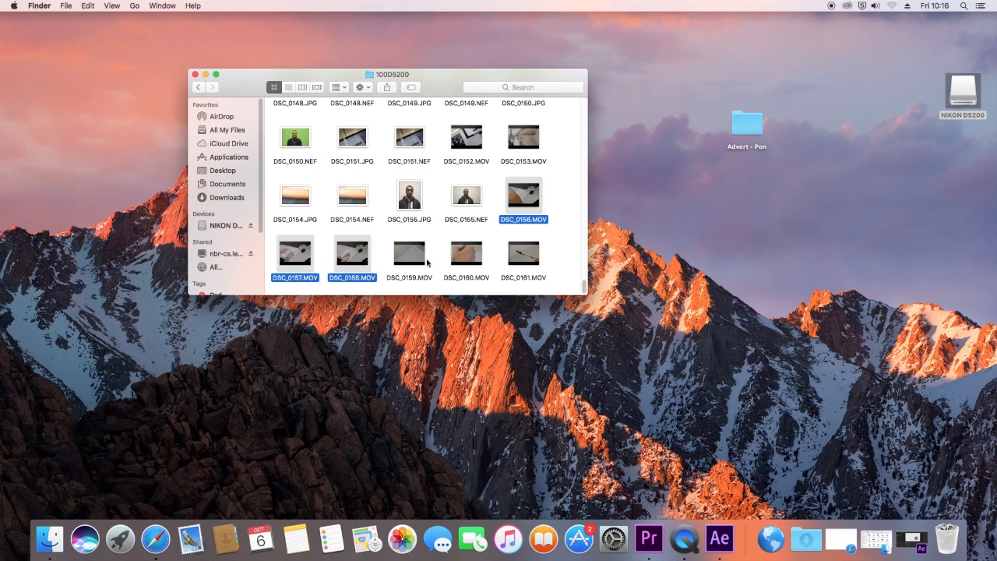
{"action": "left_click", "coordinate": [409, 254], "text": "super"}
{"action": "left_click", "coordinate": [467, 256], "text": "super"}
{"action": "left_click", "coordinate": [521, 260], "text": "super"}
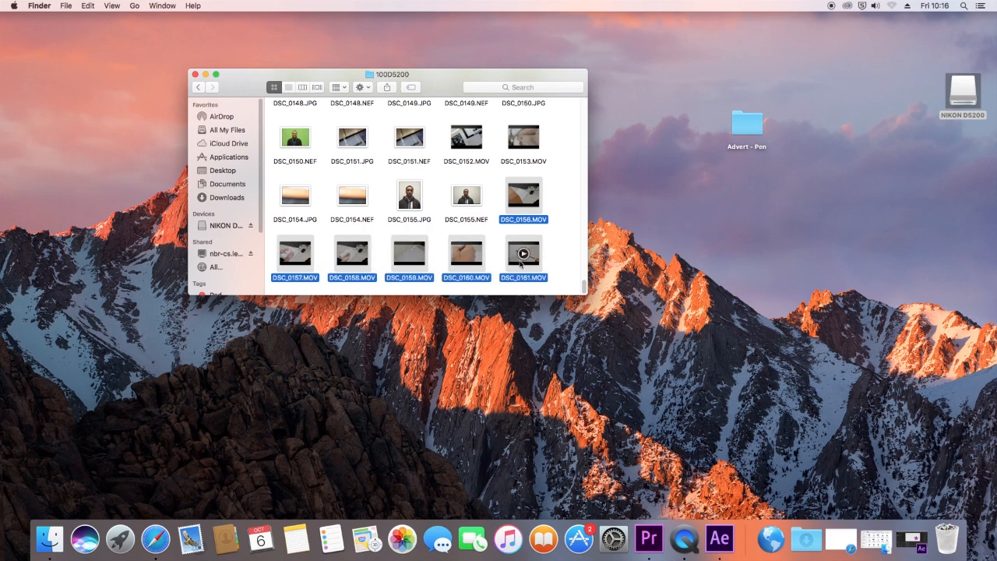
{"action": "left_click_drag", "start_coordinate": [533, 265], "coordinate": [751, 134]}
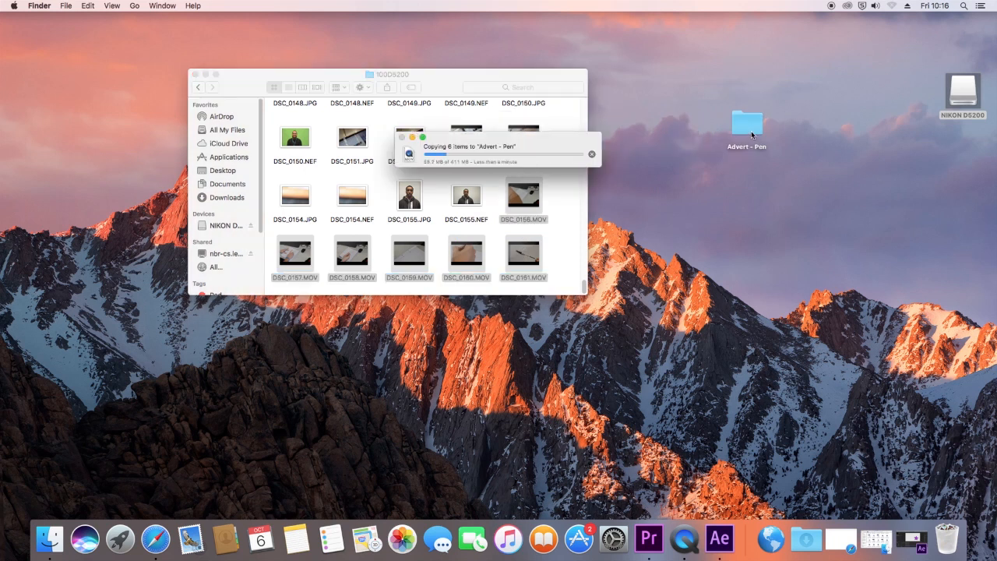
Step: Open the Advert - Pen folder and create a subfolder named Video in it
{"action": "double_click", "coordinate": [749, 126]}
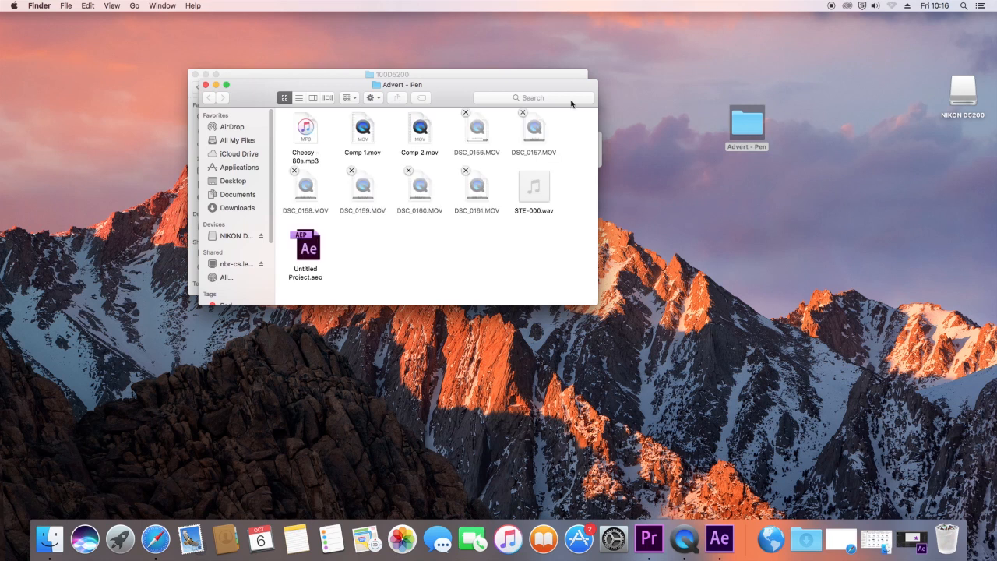
{"action": "left_click_drag", "start_coordinate": [452, 92], "coordinate": [580, 153]}
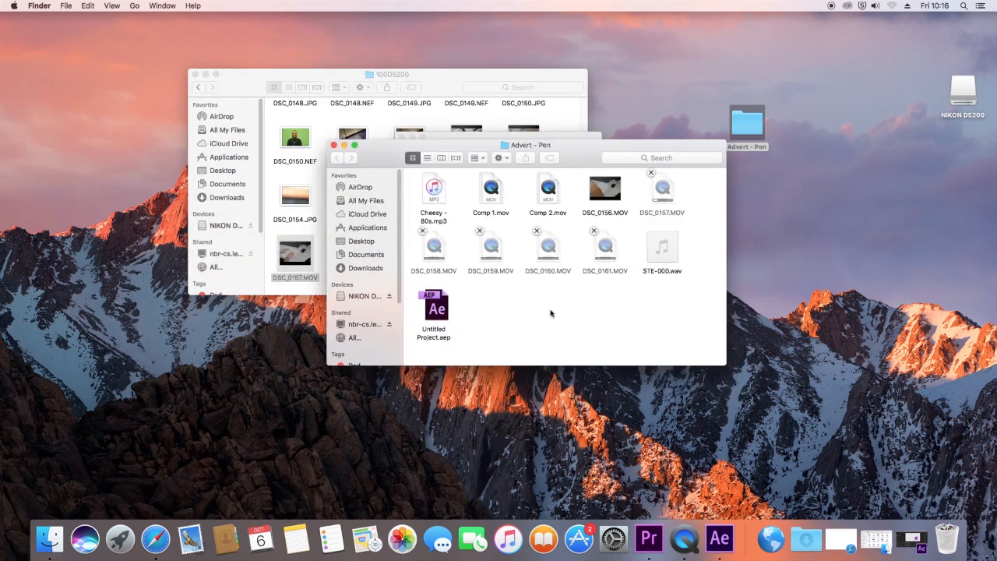
{"action": "right_click", "coordinate": [514, 309]}
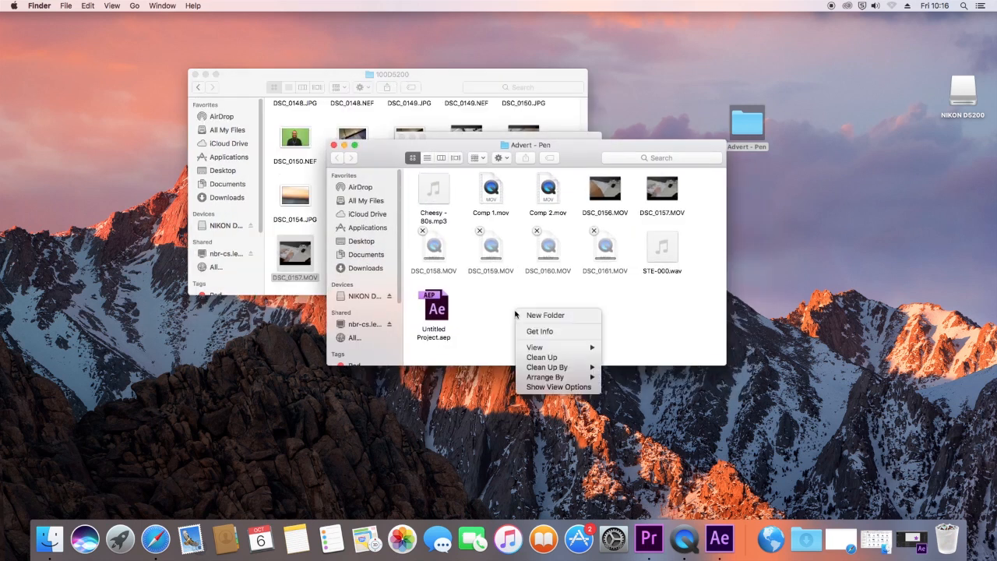
{"action": "left_click", "coordinate": [546, 315]}
{"action": "key", "text": "BackSpace"}
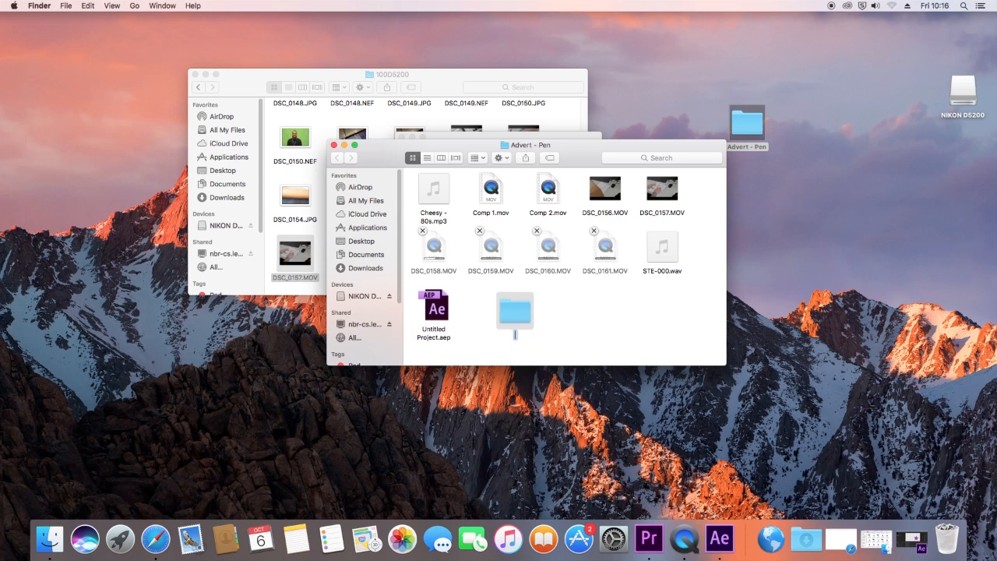
{"action": "type", "text": "Vi"}
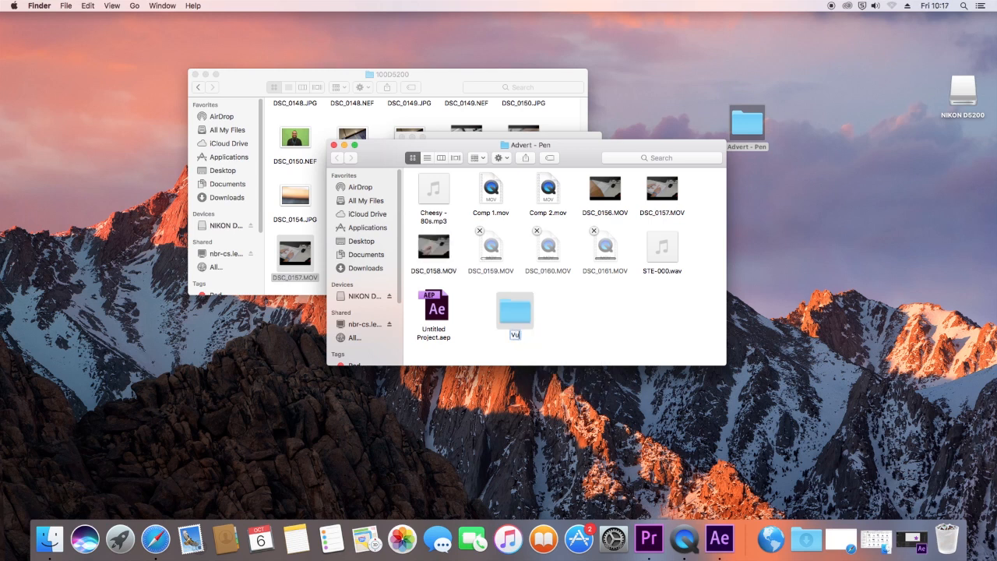
{"action": "type", "text": "deo"}
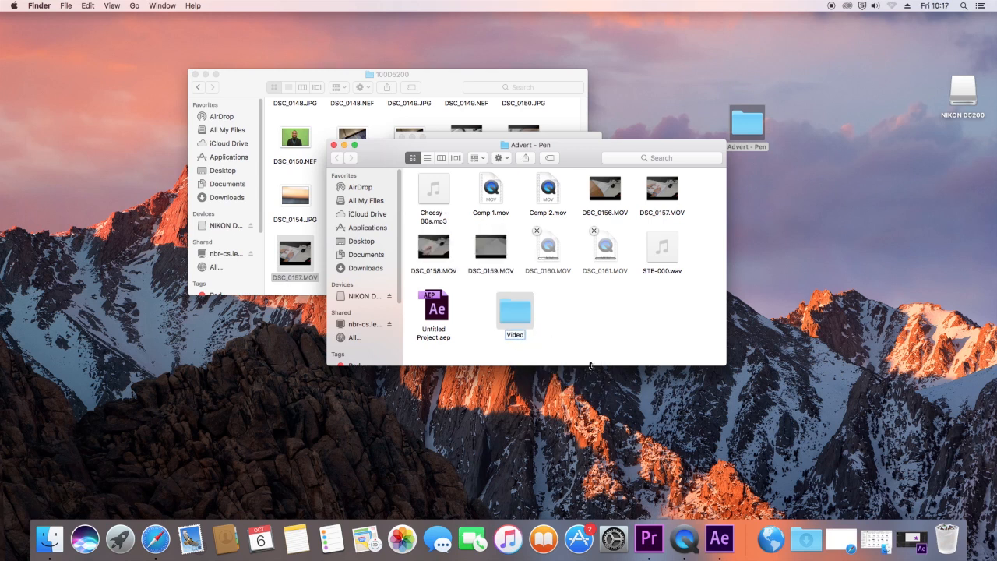
{"action": "left_click", "coordinate": [583, 323]}
Step: Create a second subfolder named Audio in the Advert - Pen folder
{"action": "right_click", "coordinate": [581, 319]}
{"action": "left_click", "coordinate": [600, 322]}
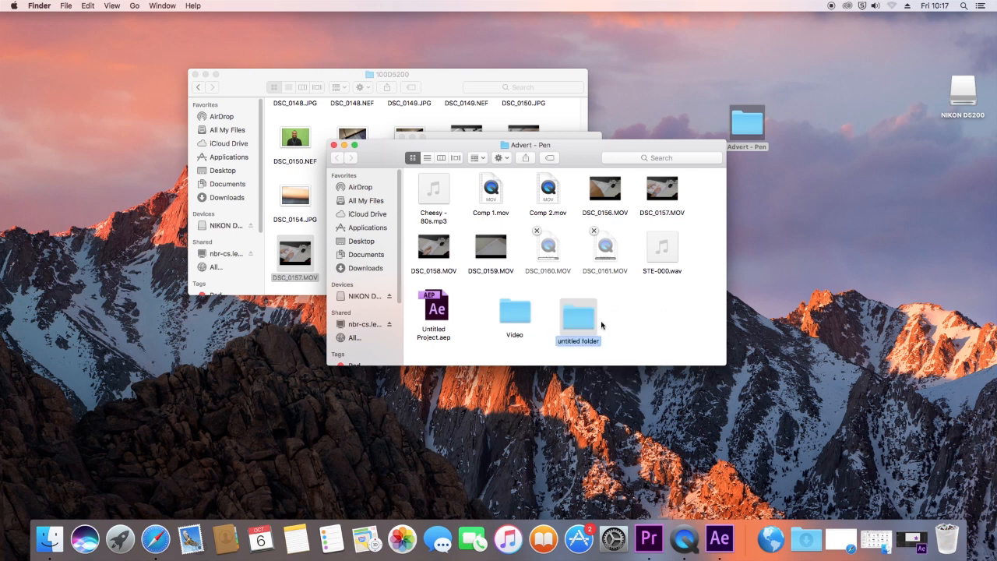
{"action": "type", "text": "Audio"}
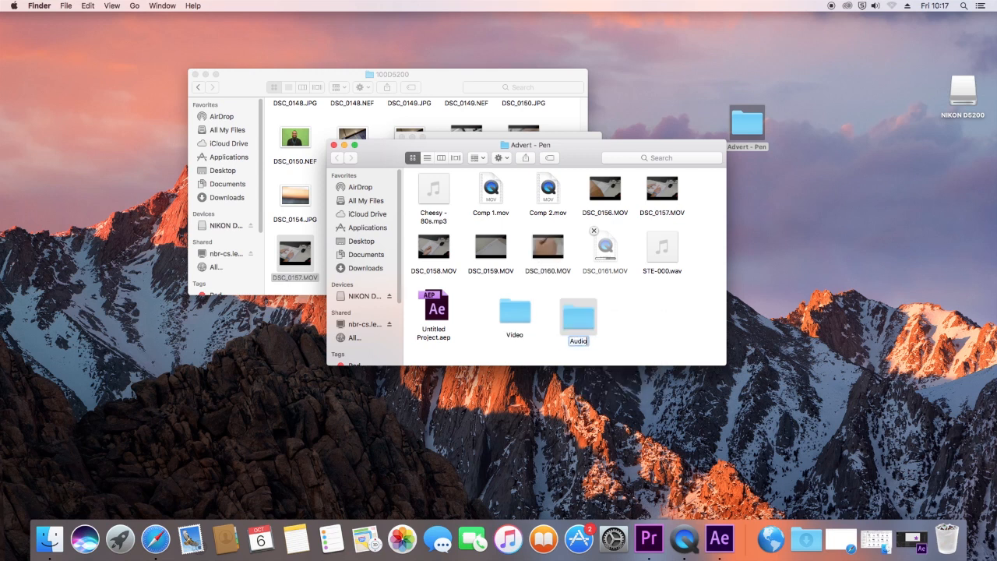
{"action": "left_click", "coordinate": [641, 329]}
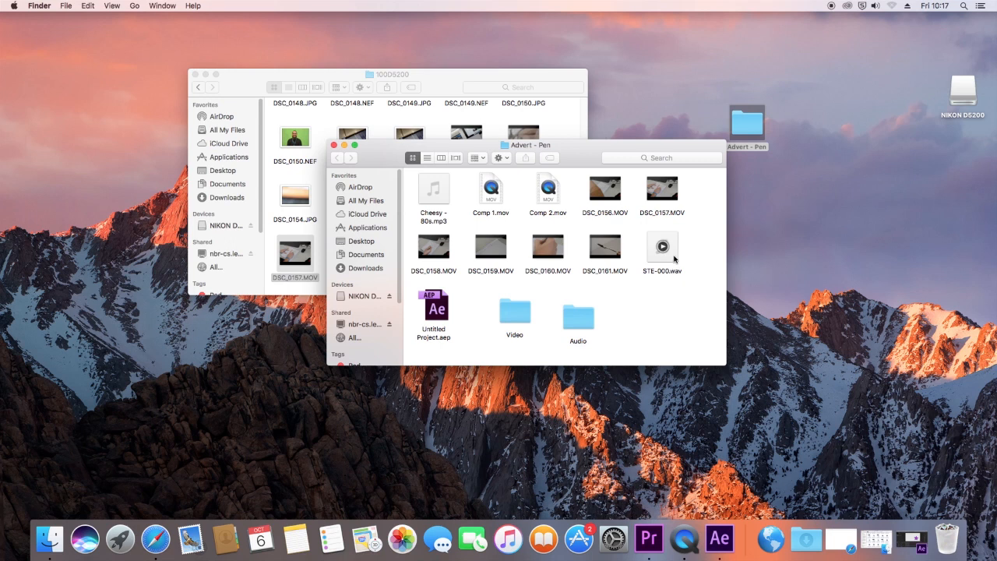
Step: Move STE-000.wav and Cheesy - 80s.mp3 into the Audio folder, and both comp videos and all DSC clips into the Video folder
{"action": "left_click_drag", "start_coordinate": [675, 259], "coordinate": [589, 324]}
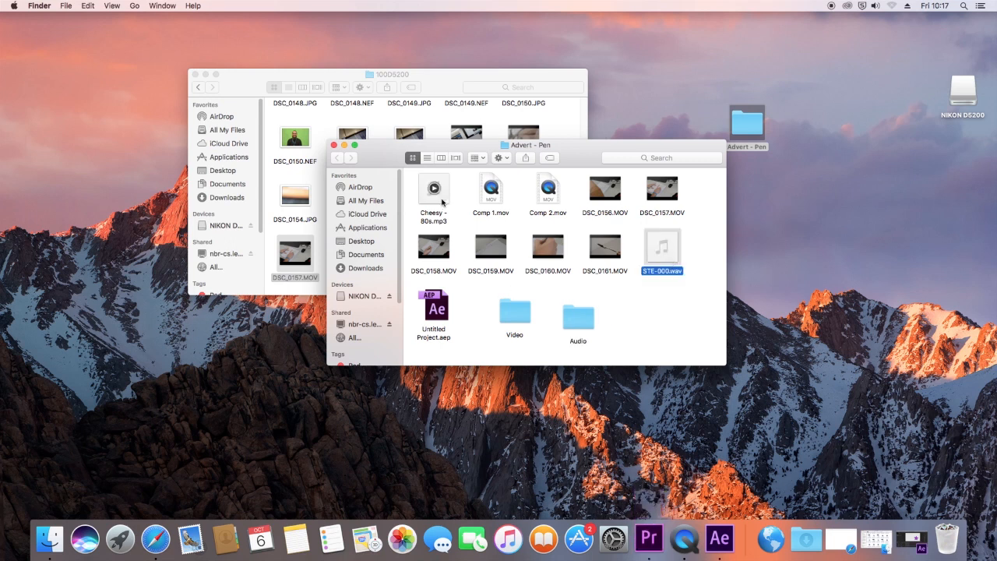
{"action": "left_click_drag", "start_coordinate": [441, 202], "coordinate": [580, 322]}
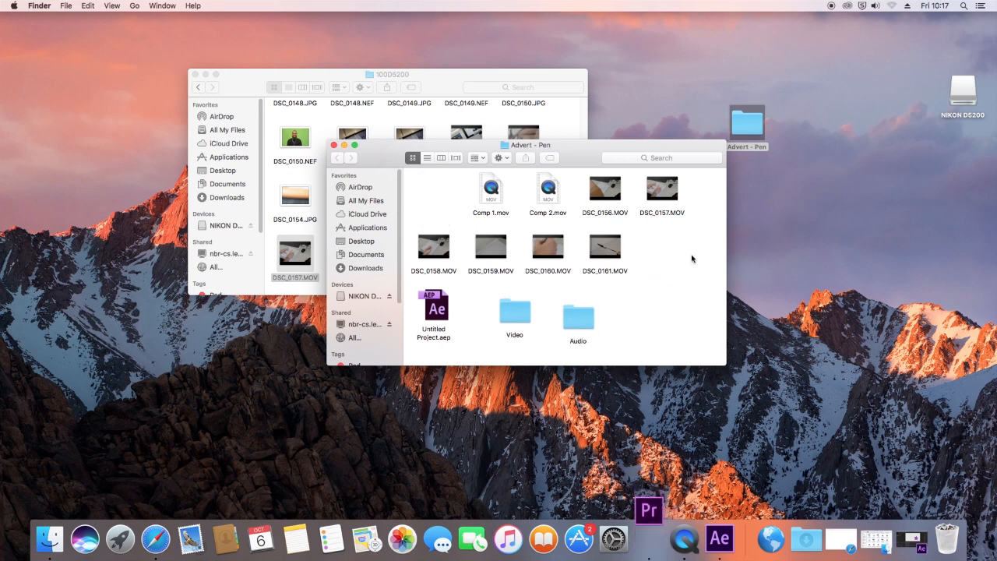
{"action": "left_click_drag", "start_coordinate": [691, 258], "coordinate": [429, 178]}
{"action": "left_click_drag", "start_coordinate": [489, 192], "coordinate": [518, 313]}
Step: Arrange the contents of the Advert - Pen folder by name
{"action": "right_click", "coordinate": [499, 213]}
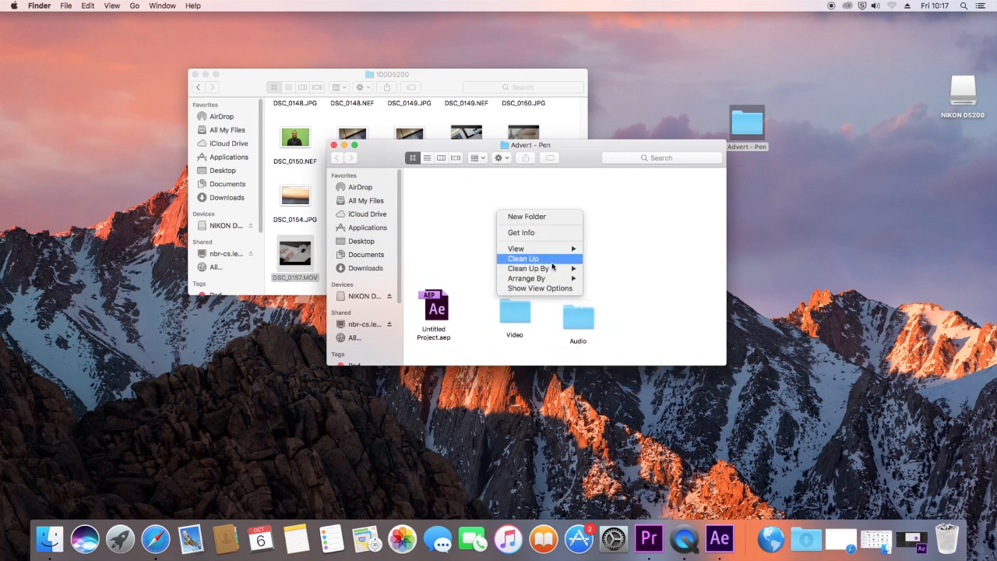
{"action": "mouse_move", "coordinate": [577, 279]}
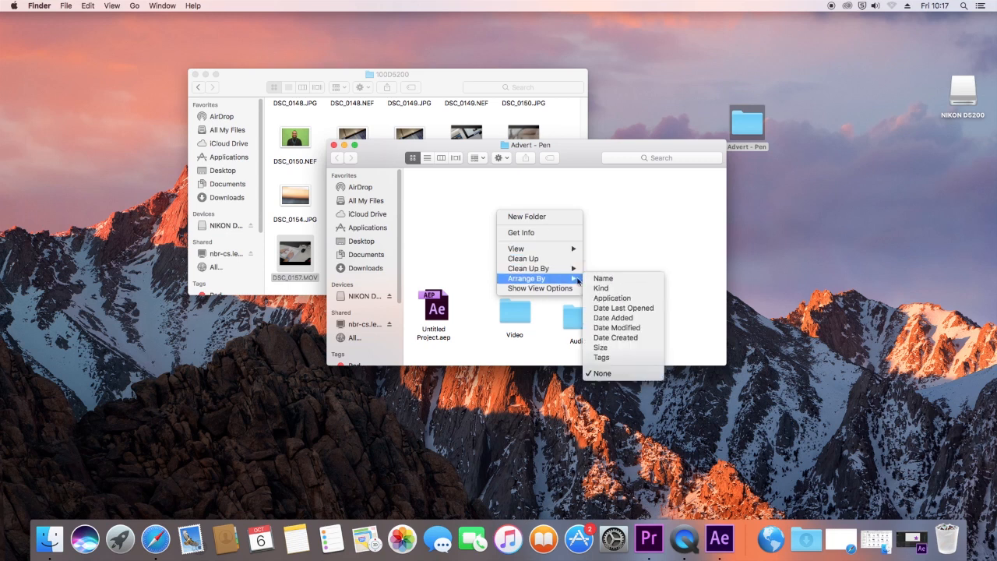
{"action": "left_click", "coordinate": [615, 278]}
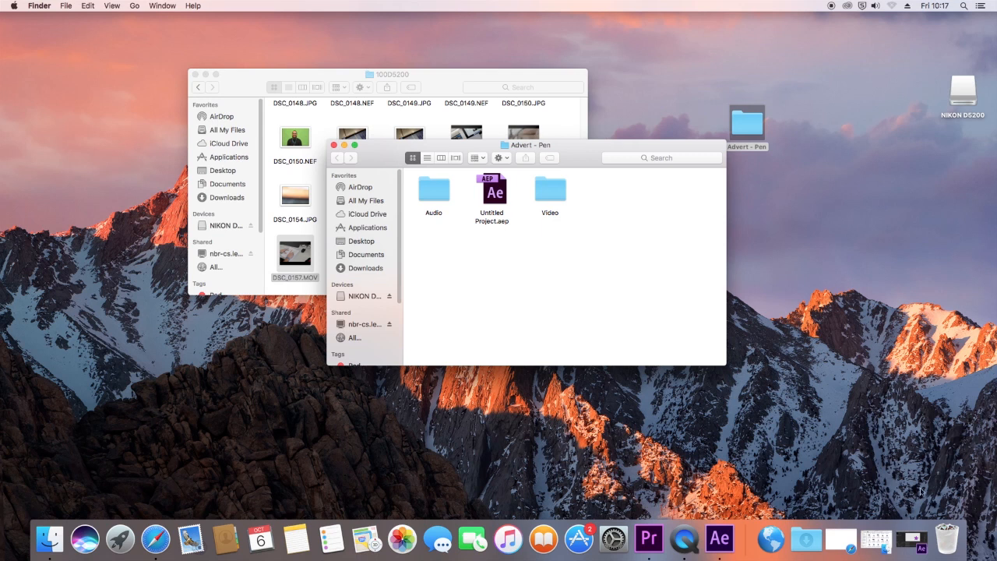
Step: Quit After Effects without saving the changes to the converted project
{"action": "right_click", "coordinate": [729, 544]}
{"action": "left_click", "coordinate": [724, 500]}
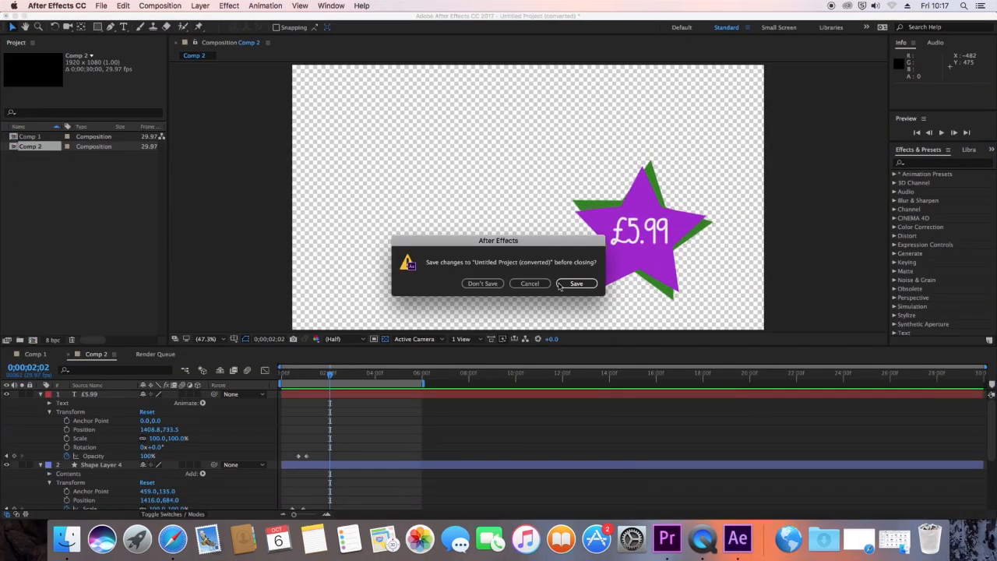
{"action": "left_click", "coordinate": [483, 284]}
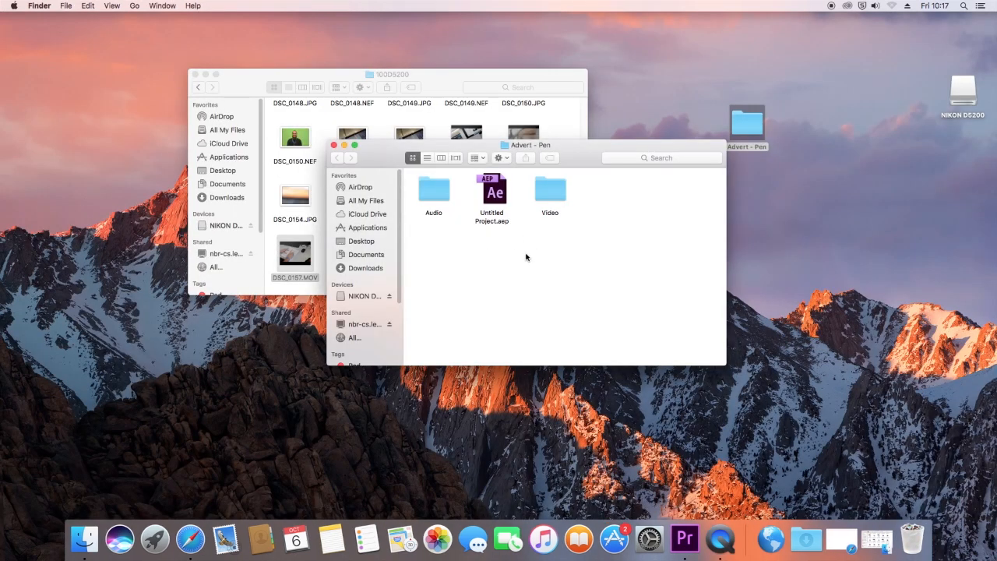
Step: Close the 100D5200 window and eject the NIKON D5200 card
{"action": "left_click", "coordinate": [195, 75]}
{"action": "right_click", "coordinate": [966, 96]}
{"action": "left_click", "coordinate": [937, 113]}
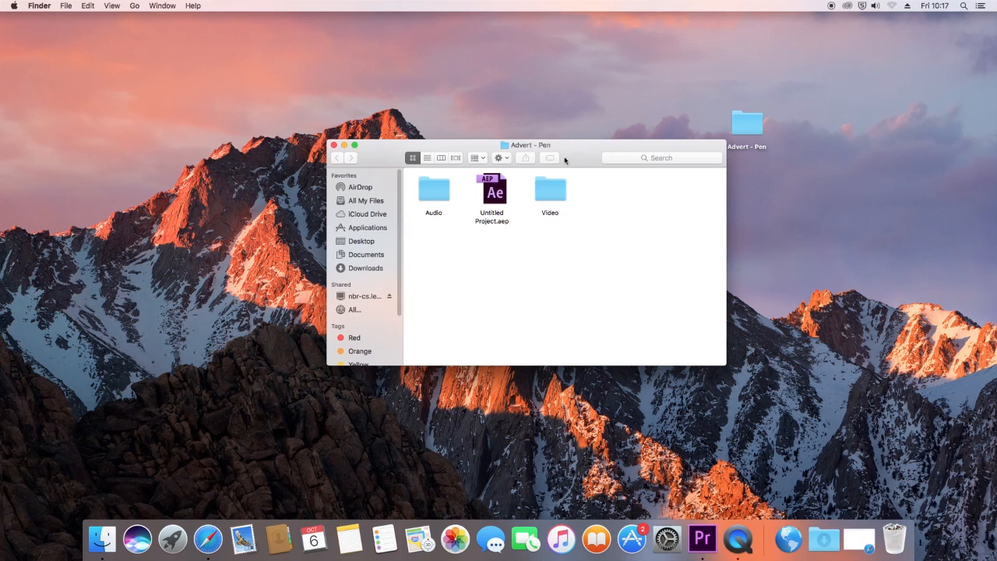
Step: Move the Advert - Pen window aside, switch to Premiere Pro, skip its welcome screen and place the Start window beside the folder
{"action": "left_click_drag", "start_coordinate": [588, 145], "coordinate": [821, 176]}
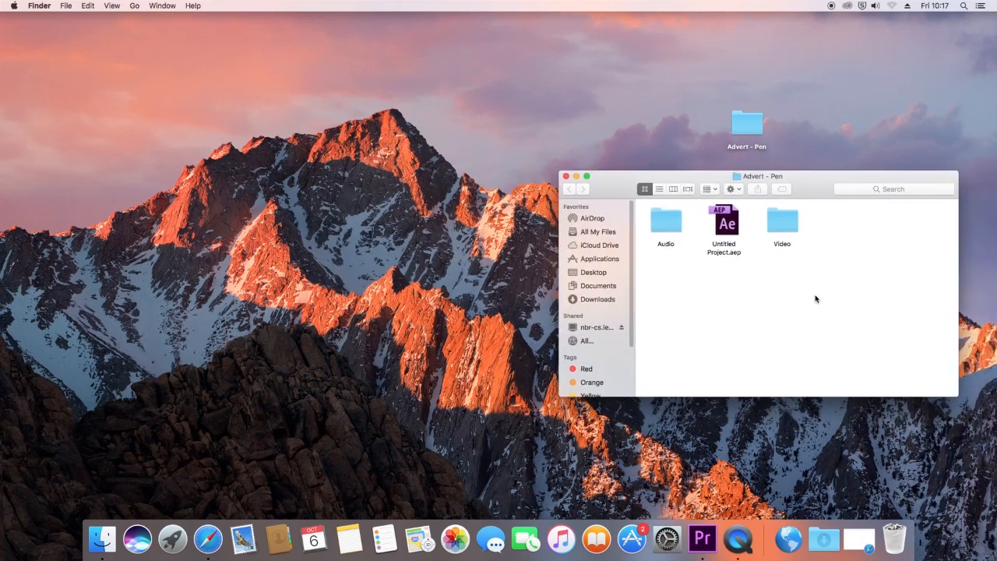
{"action": "left_click", "coordinate": [703, 539]}
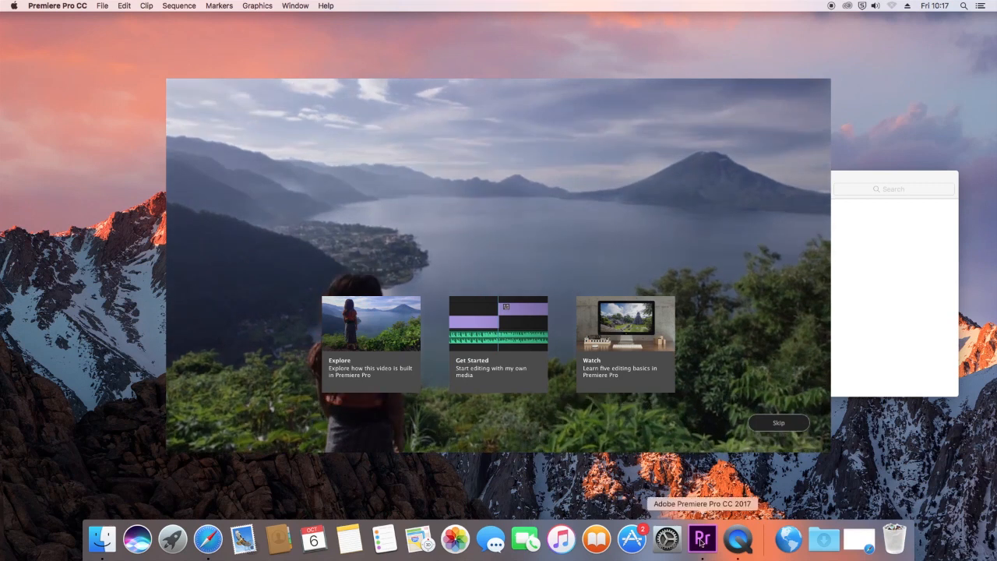
{"action": "left_click", "coordinate": [781, 423]}
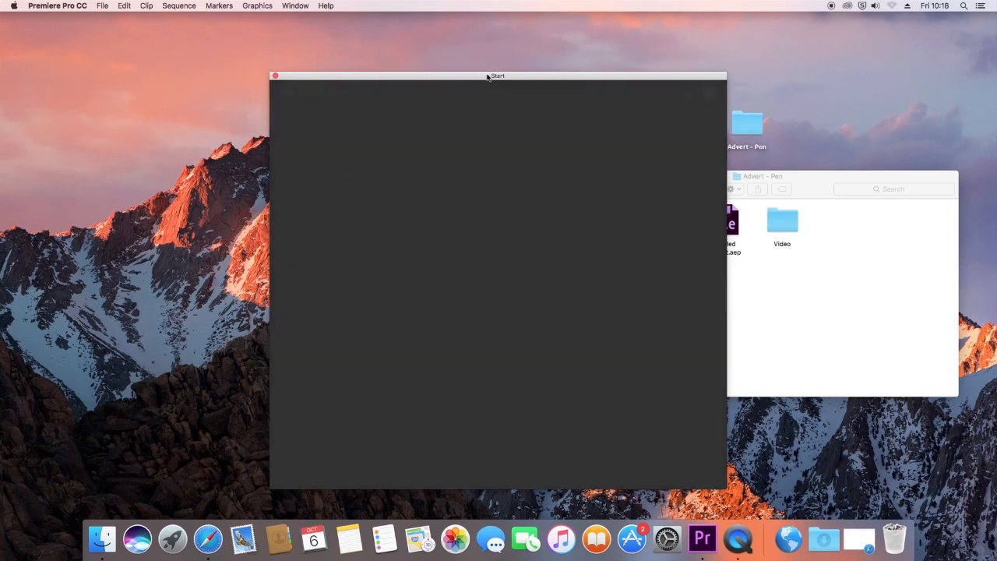
{"action": "left_click_drag", "start_coordinate": [485, 76], "coordinate": [273, 39]}
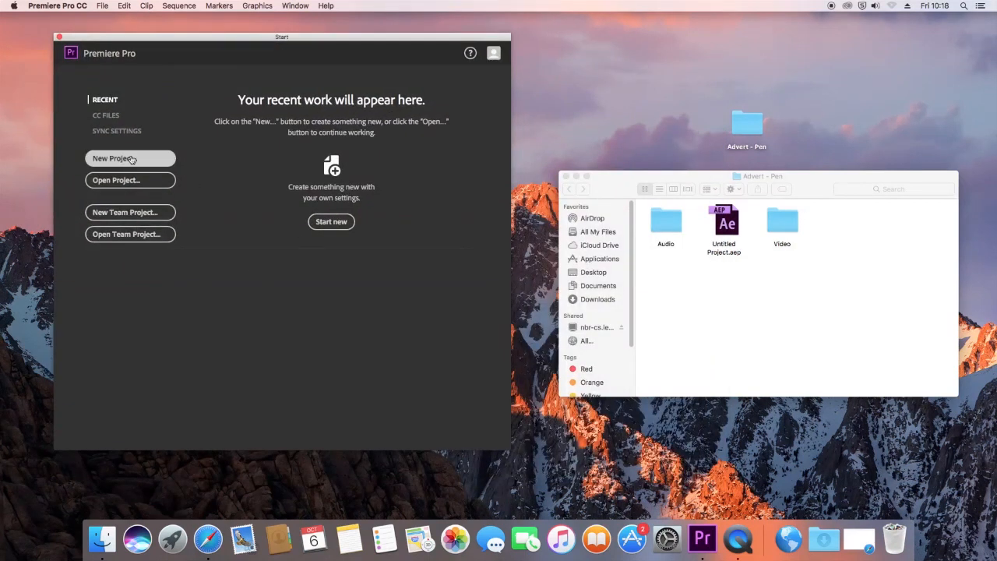
Step: Start a new project and set its location to the Advert - Pen folder on the Desktop
{"action": "left_click", "coordinate": [131, 159]}
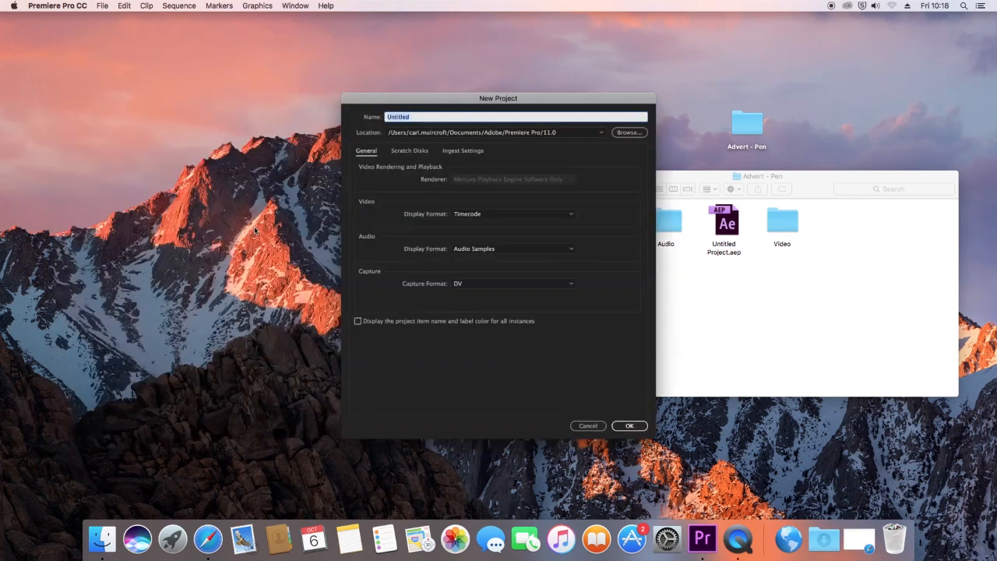
{"action": "left_click_drag", "start_coordinate": [500, 95], "coordinate": [339, 62]}
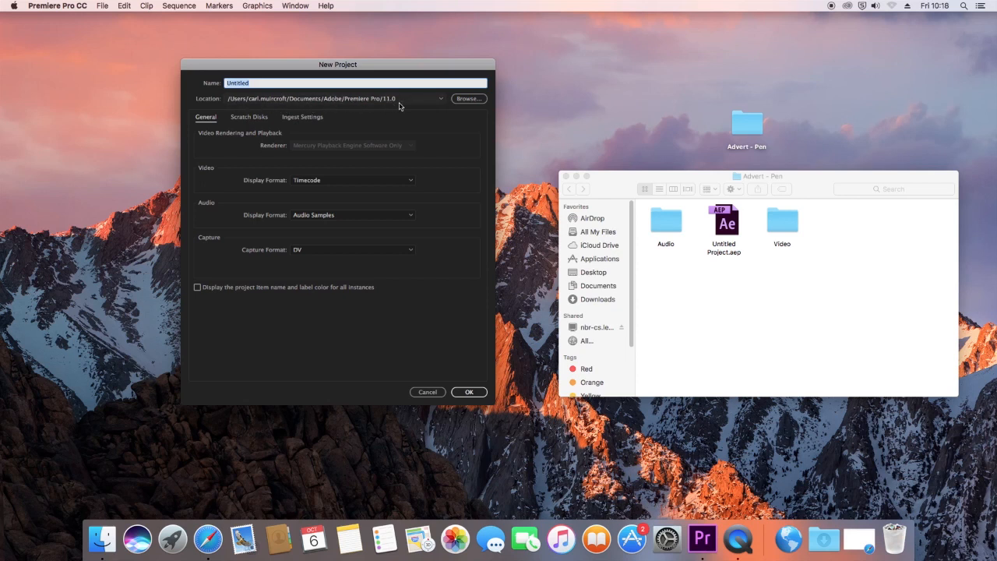
{"action": "left_click", "coordinate": [461, 99]}
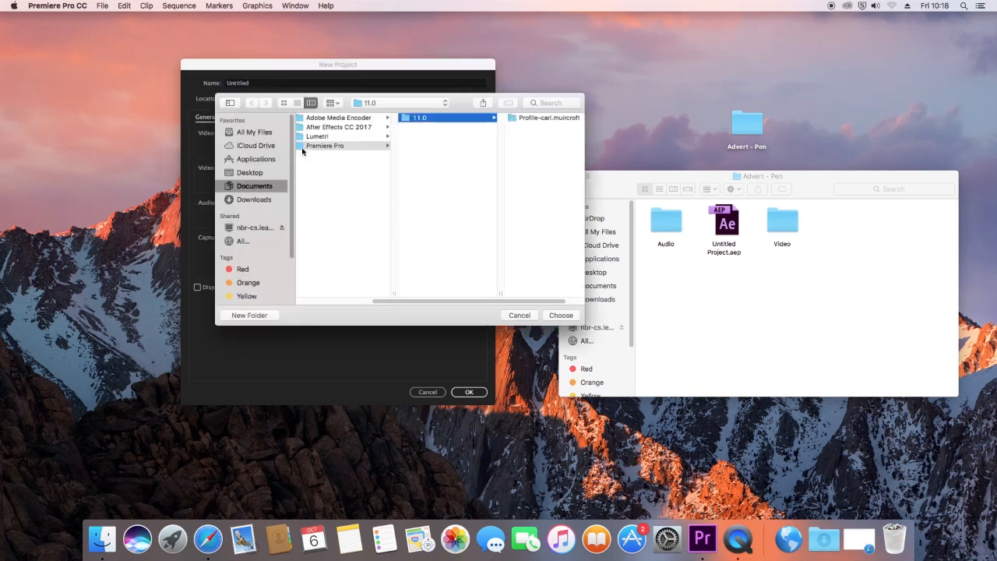
{"action": "left_click", "coordinate": [250, 172]}
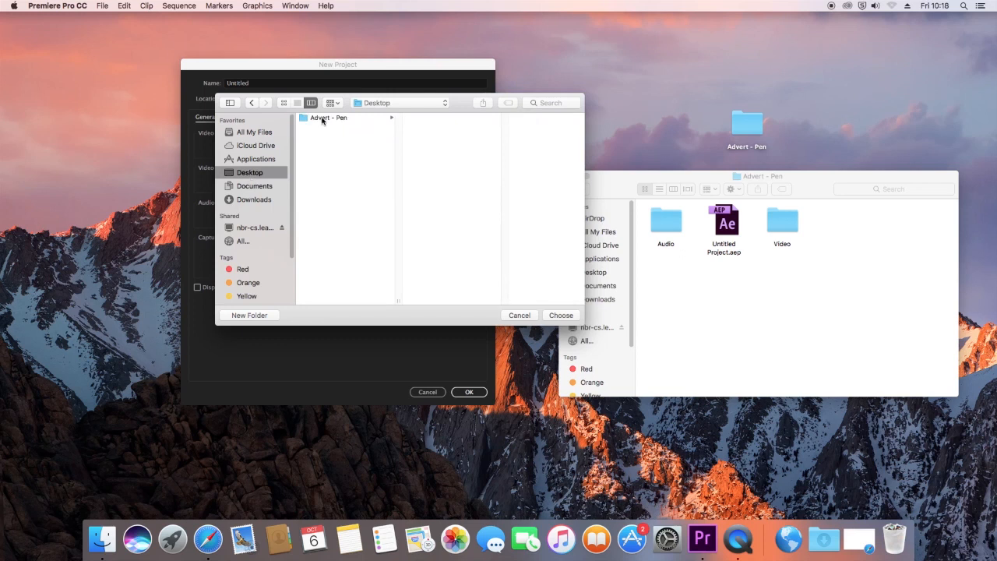
{"action": "left_click", "coordinate": [322, 119]}
{"action": "left_click", "coordinate": [561, 315]}
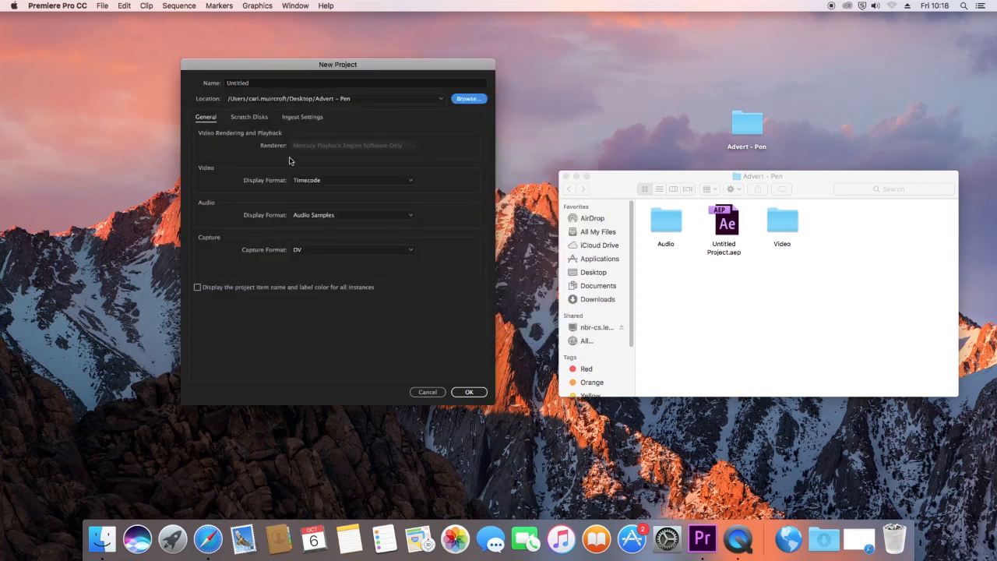
Step: Name the project Advert - Pen and create it with the default settings
{"action": "left_click", "coordinate": [473, 393]}
{"action": "left_click", "coordinate": [296, 83]}
{"action": "key", "text": "BackSpace"}
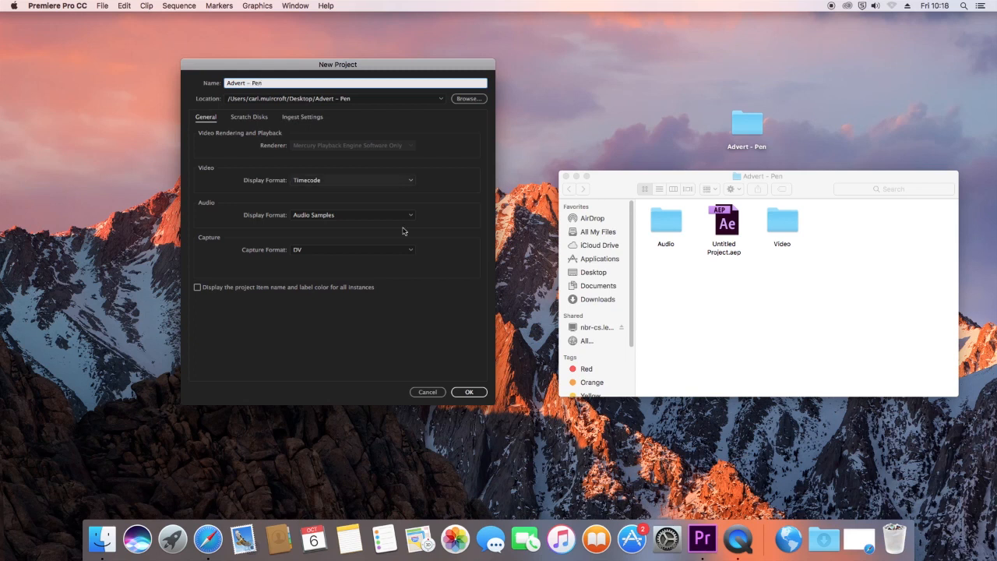
{"action": "left_click", "coordinate": [470, 392]}
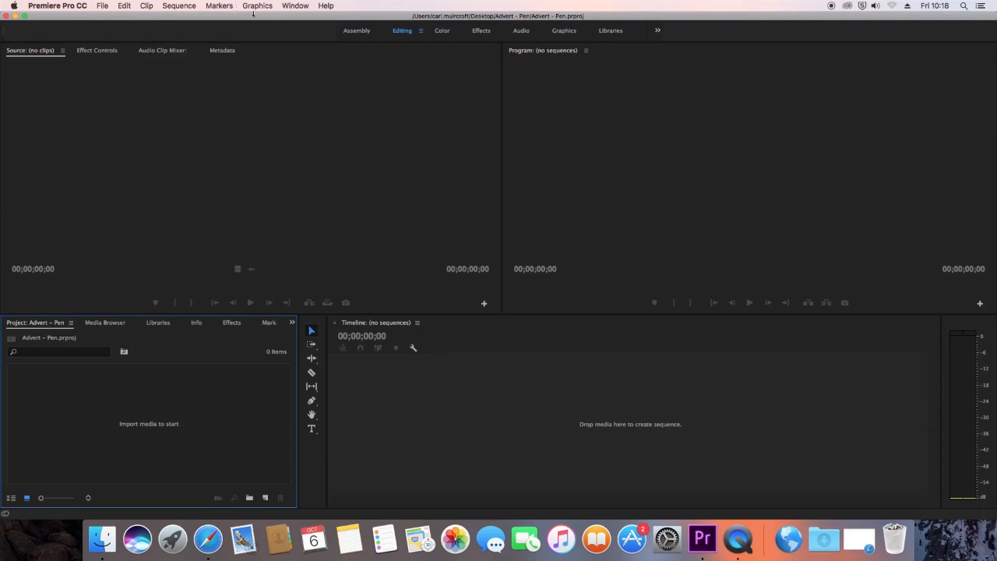
Step: Browse the Macintosh HD folders in the Media Browser and return to the empty Advert - Pen project bin
{"action": "mouse_move", "coordinate": [254, 16]}
{"action": "left_mouse_down"}
{"action": "mouse_move", "coordinate": [387, 181]}
{"action": "mouse_move", "coordinate": [278, 15]}
{"action": "mouse_move", "coordinate": [261, 17]}
{"action": "left_mouse_up"}
{"action": "left_click", "coordinate": [101, 323]}
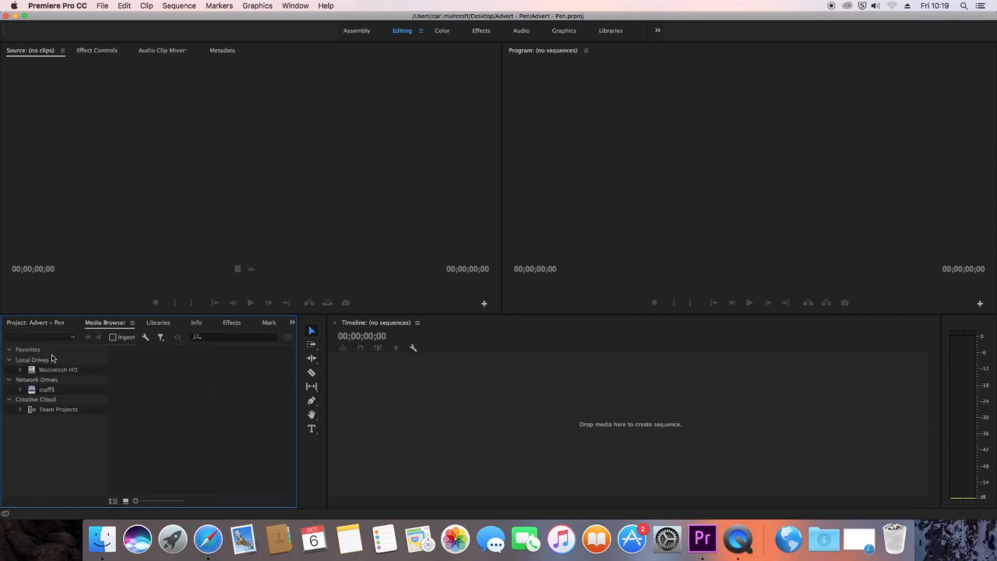
{"action": "left_click", "coordinate": [32, 372]}
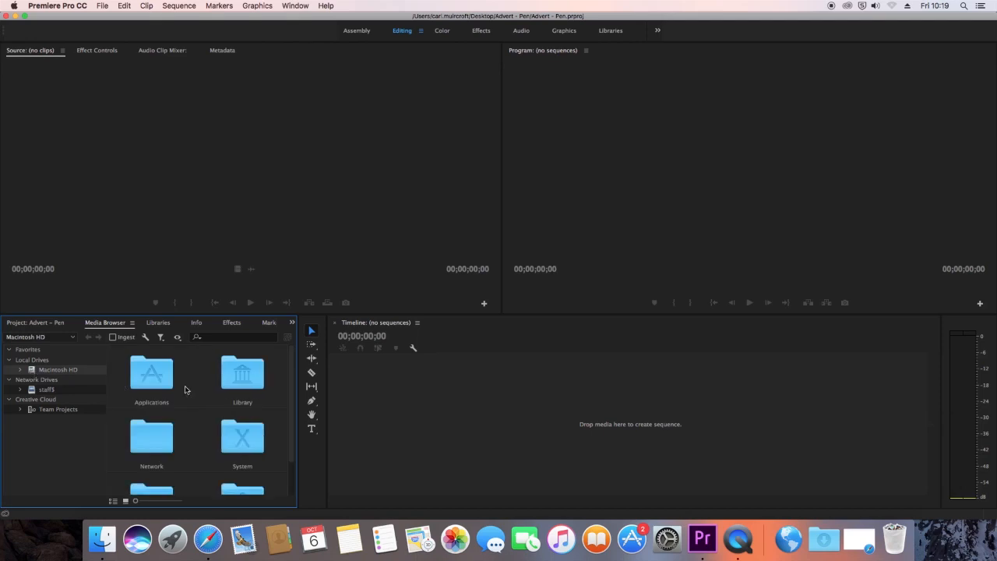
{"action": "scroll", "coordinate": [186, 391], "scroll_direction": "down", "scroll_amount": 2}
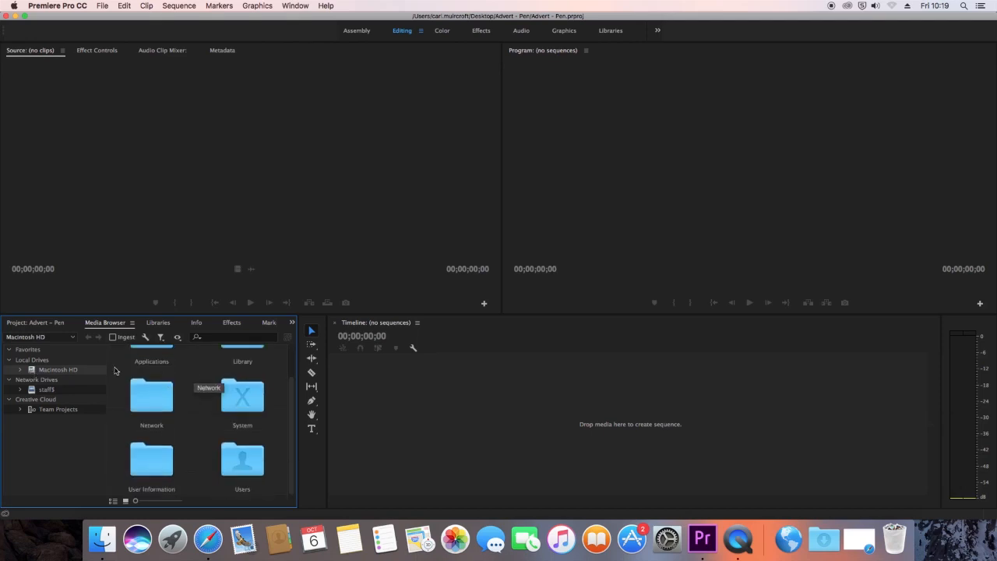
{"action": "left_click", "coordinate": [27, 324]}
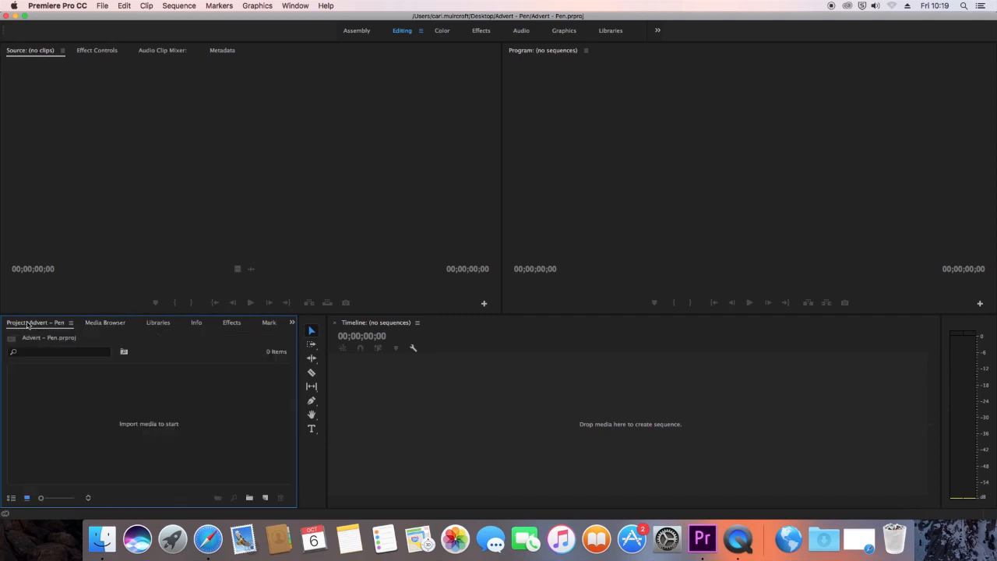
Step: Import the Audio and Video folders from the Advert - Pen Finder window into the project as bins
{"action": "left_click_drag", "start_coordinate": [359, 18], "coordinate": [787, 226]}
{"action": "left_click", "coordinate": [549, 126]}
{"action": "left_click_drag", "start_coordinate": [550, 142], "coordinate": [192, 53]}
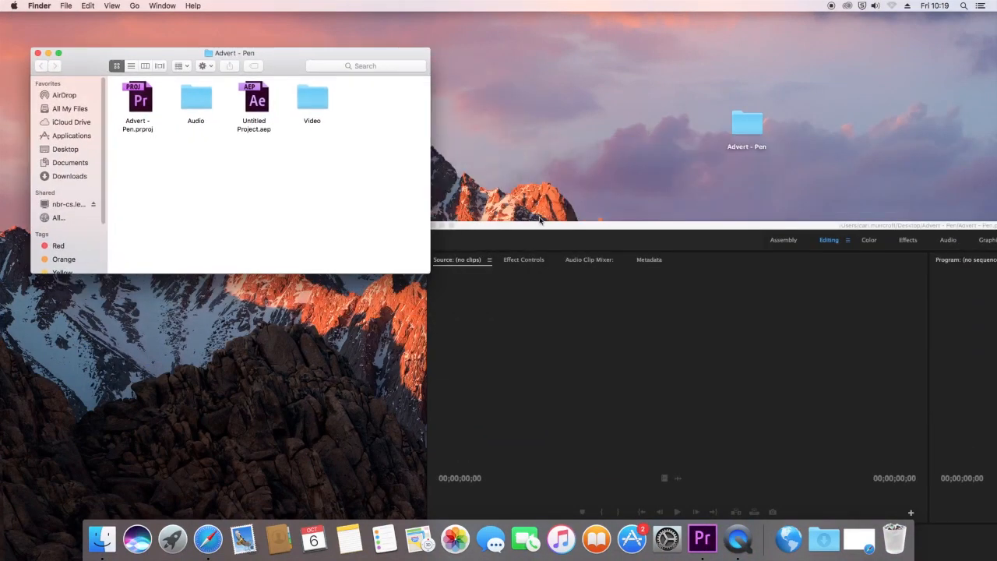
{"action": "left_click_drag", "start_coordinate": [541, 225], "coordinate": [538, 33]}
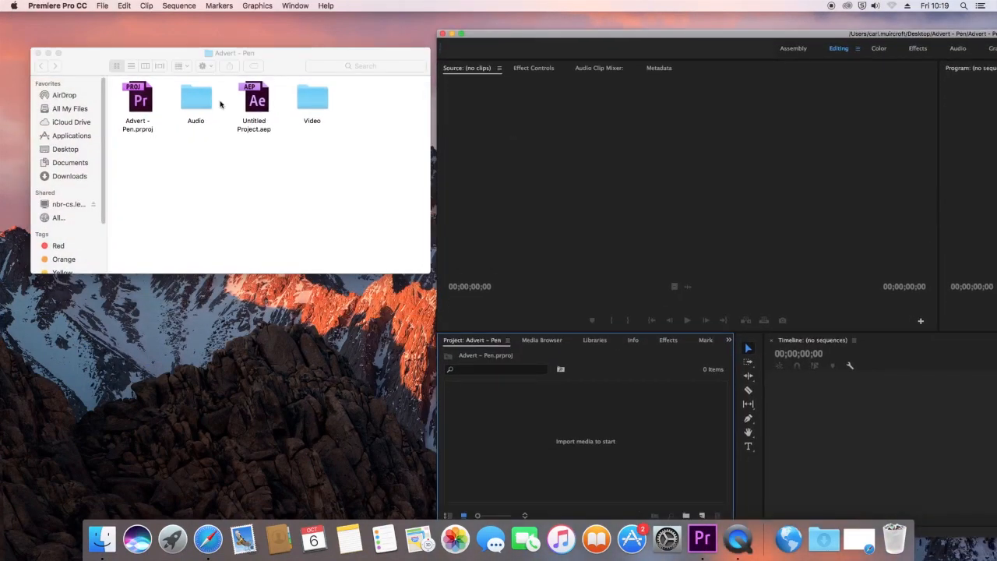
{"action": "left_click_drag", "start_coordinate": [198, 100], "coordinate": [507, 427]}
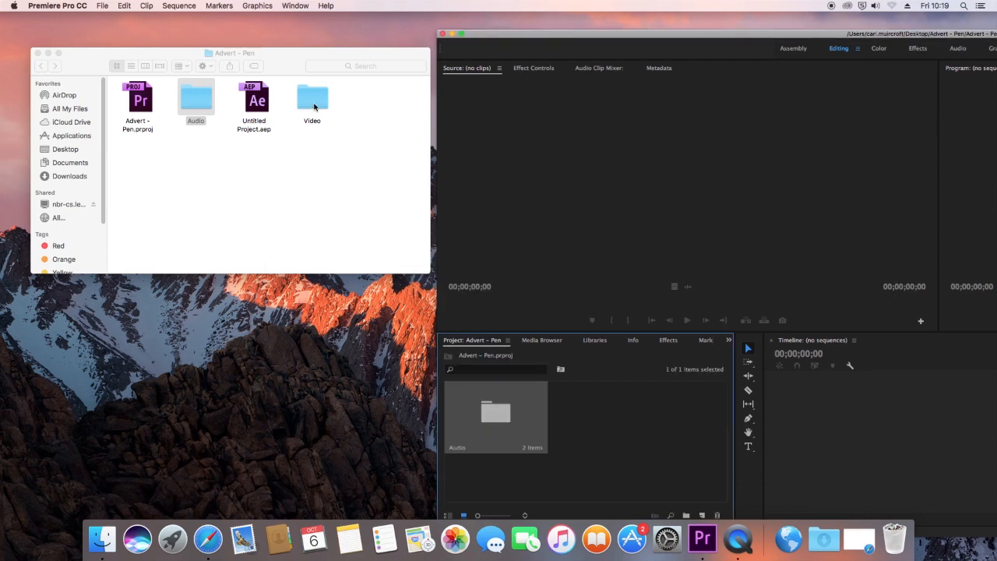
{"action": "left_click_drag", "start_coordinate": [316, 107], "coordinate": [617, 447]}
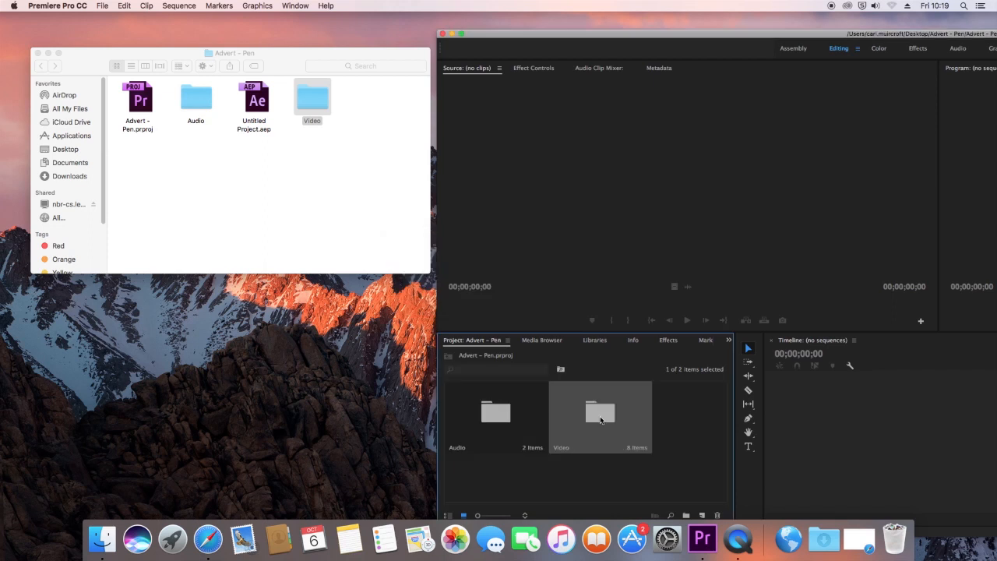
{"action": "left_click_drag", "start_coordinate": [650, 35], "coordinate": [225, 7]}
{"action": "left_click", "coordinate": [249, 451]}
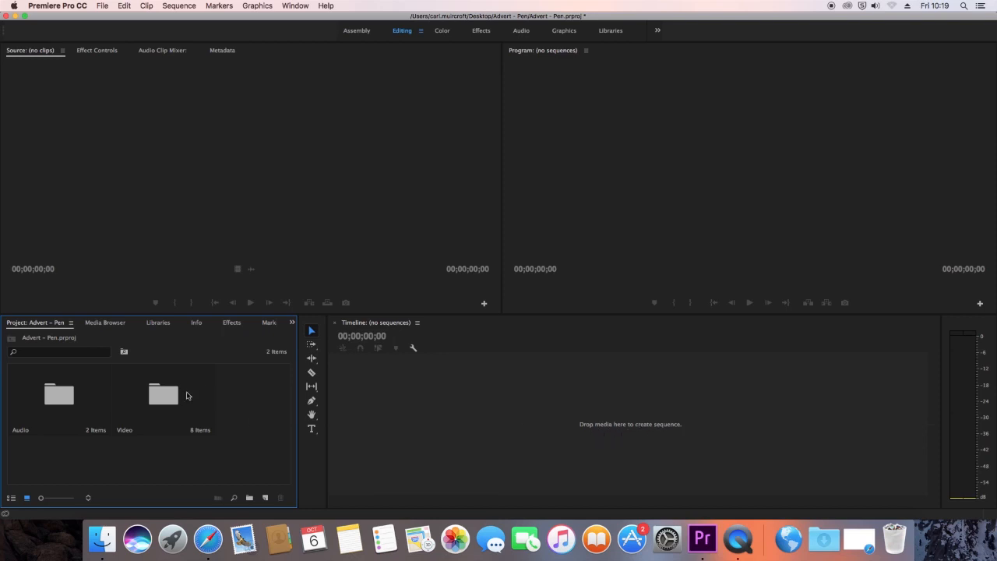
Step: Create a sequence from DSC_0161.MOV in the Video bin and scrub through its footage in the timeline
{"action": "double_click", "coordinate": [157, 394]}
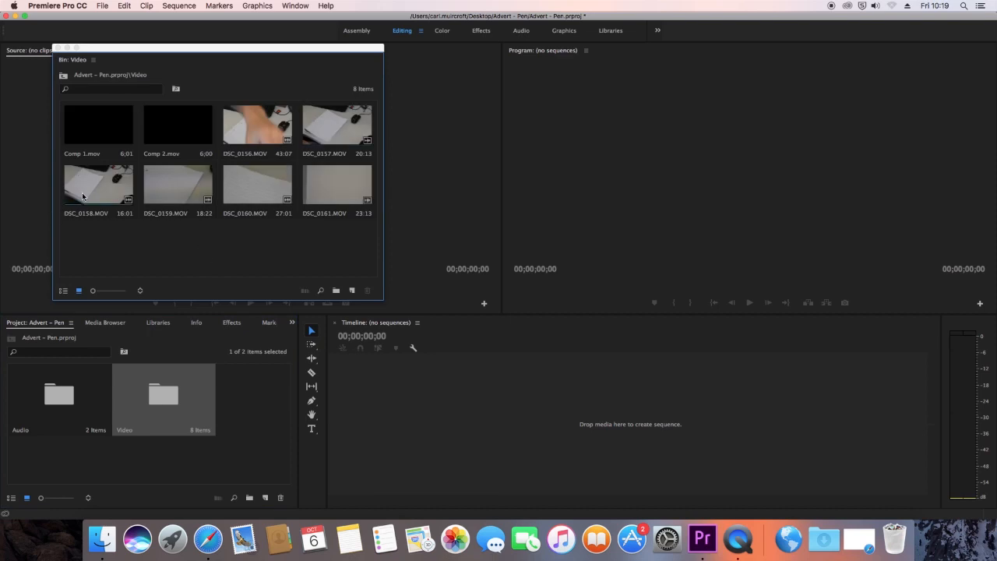
{"action": "left_click", "coordinate": [338, 198]}
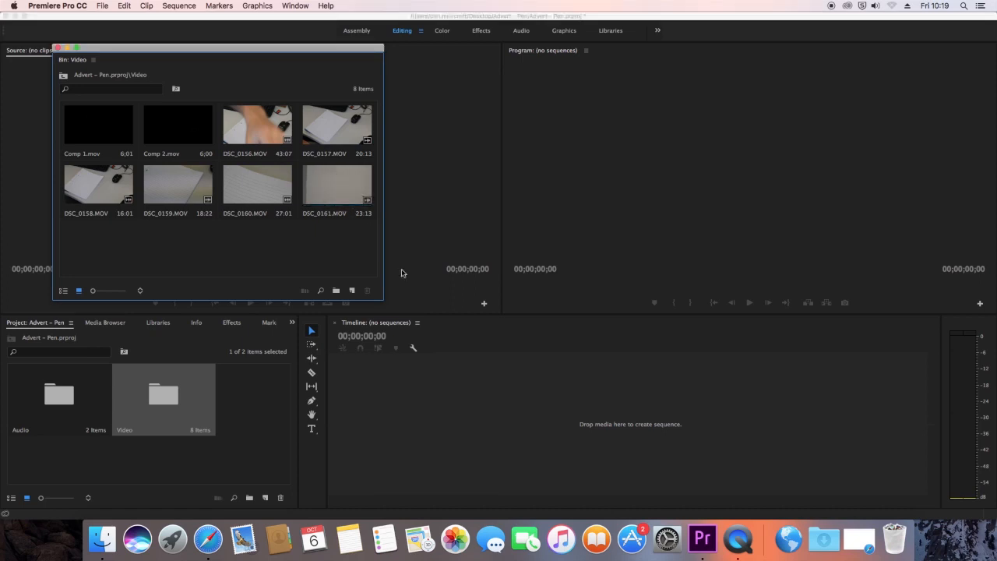
{"action": "left_click_drag", "start_coordinate": [351, 209], "coordinate": [479, 427]}
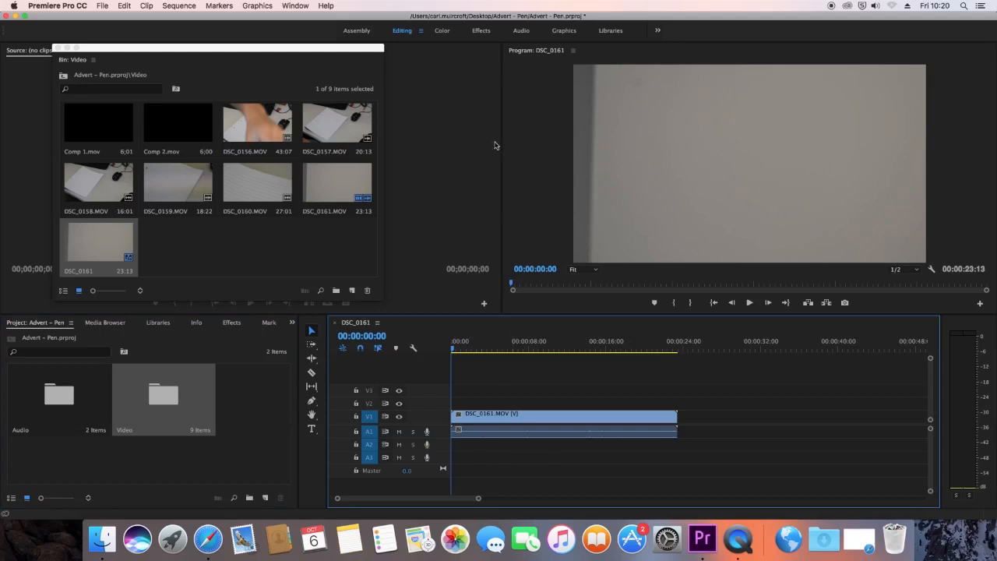
{"action": "left_click", "coordinate": [67, 49]}
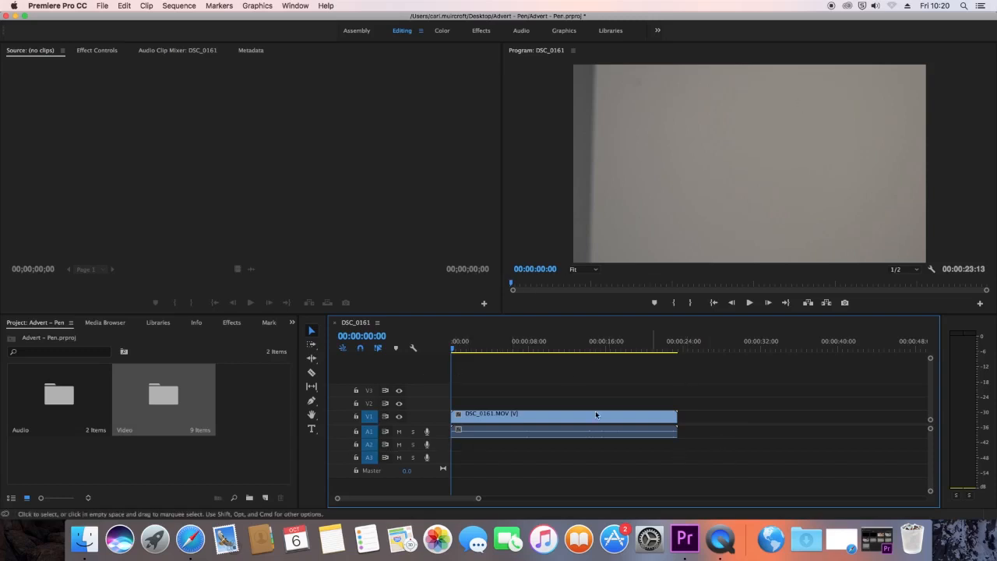
{"action": "left_click_drag", "start_coordinate": [460, 350], "coordinate": [541, 353]}
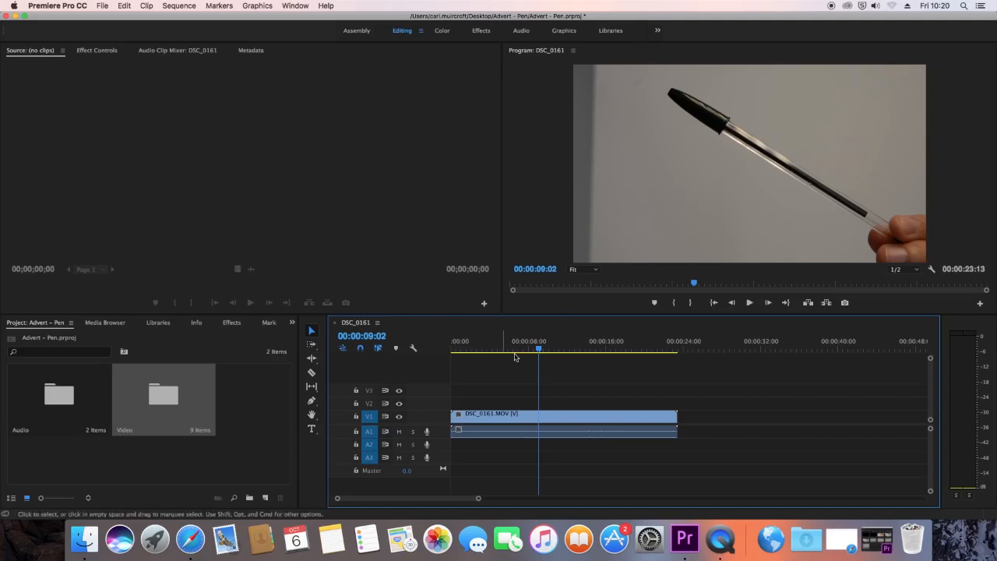
{"action": "mouse_move", "coordinate": [538, 350]}
{"action": "left_mouse_down"}
{"action": "mouse_move", "coordinate": [630, 356]}
{"action": "mouse_move", "coordinate": [541, 351]}
{"action": "left_mouse_up"}
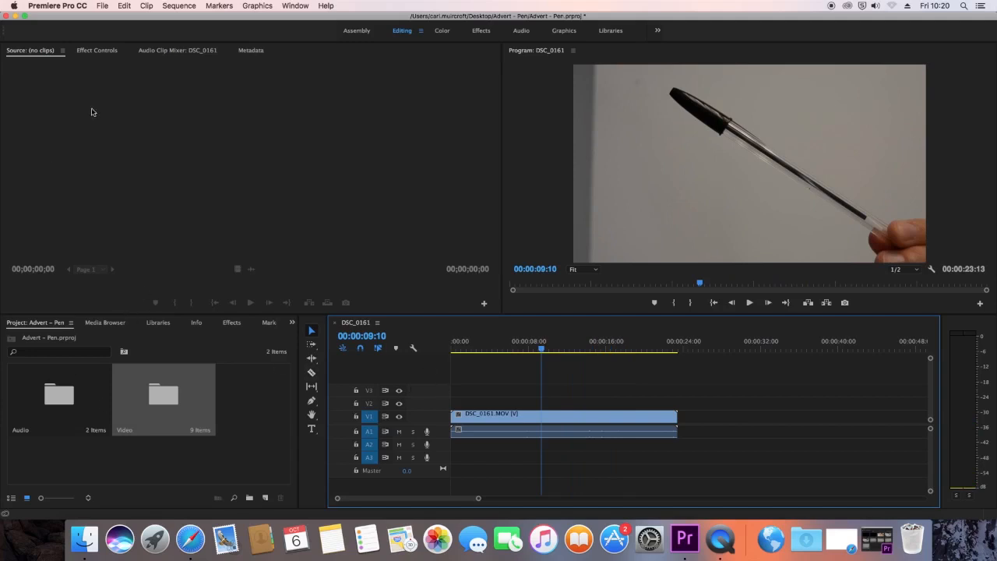
{"action": "left_click_drag", "start_coordinate": [117, 20], "coordinate": [128, 21]}
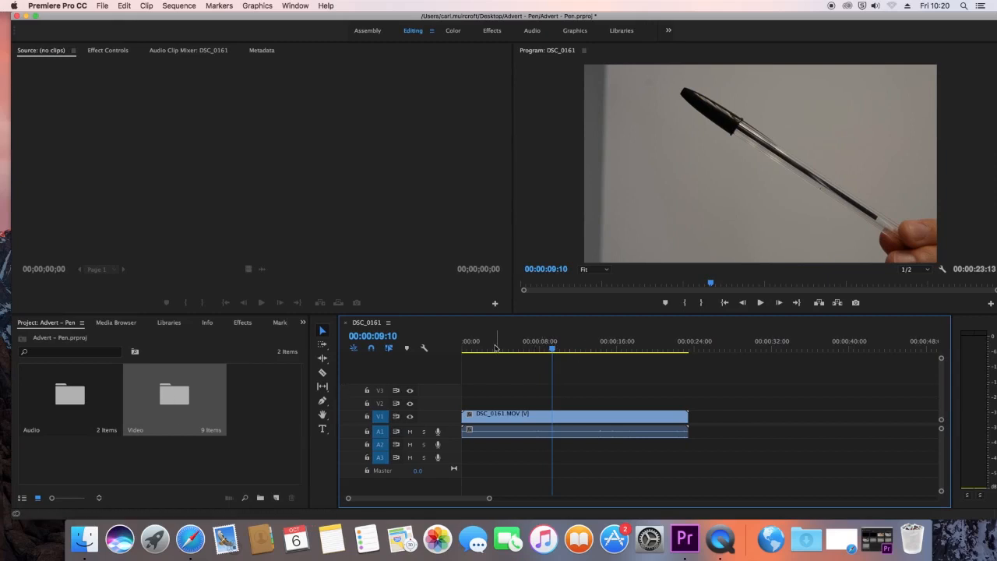
{"action": "left_click_drag", "start_coordinate": [464, 350], "coordinate": [641, 351]}
Step: Load the DSC_0161 sequence from the Video bin into the Source monitor and minimise the bin window
{"action": "double_click", "coordinate": [167, 396]}
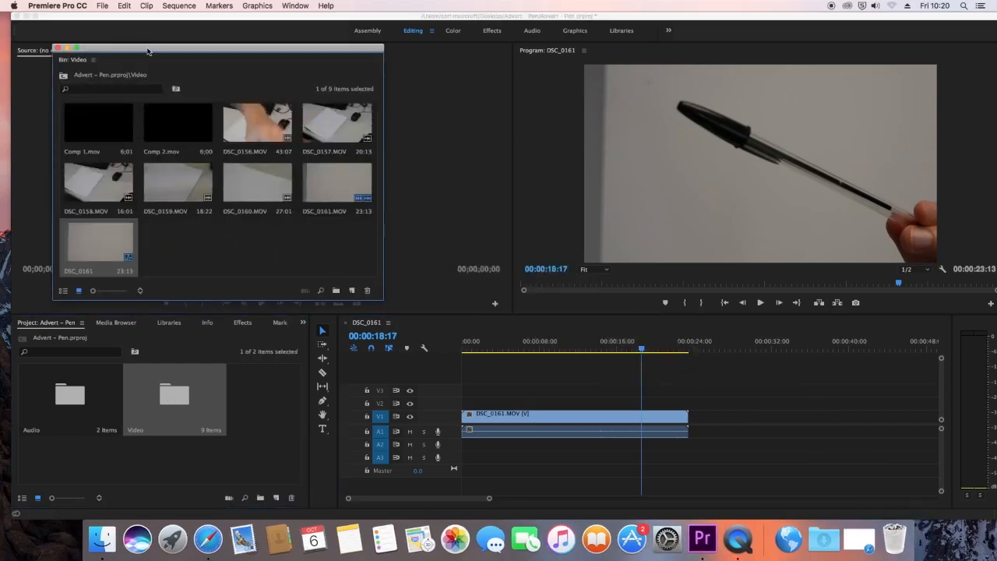
{"action": "left_click_drag", "start_coordinate": [148, 52], "coordinate": [375, 68]}
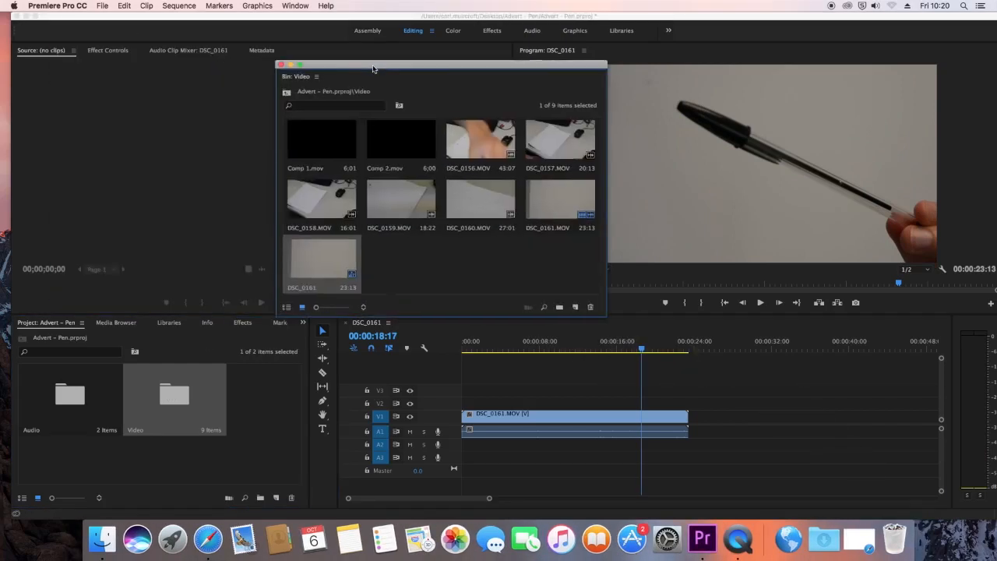
{"action": "double_click", "coordinate": [317, 260]}
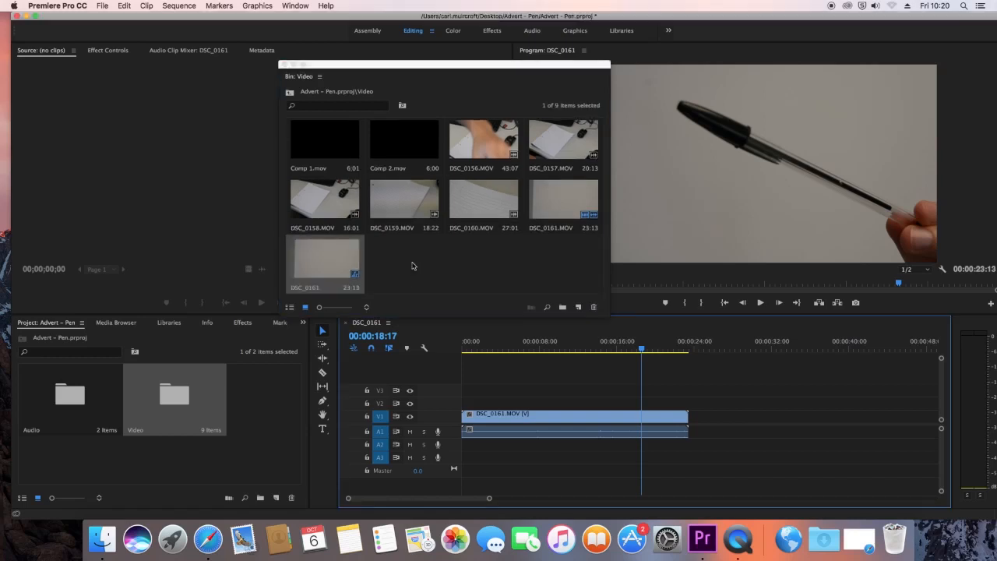
{"action": "left_click_drag", "start_coordinate": [329, 260], "coordinate": [170, 189]}
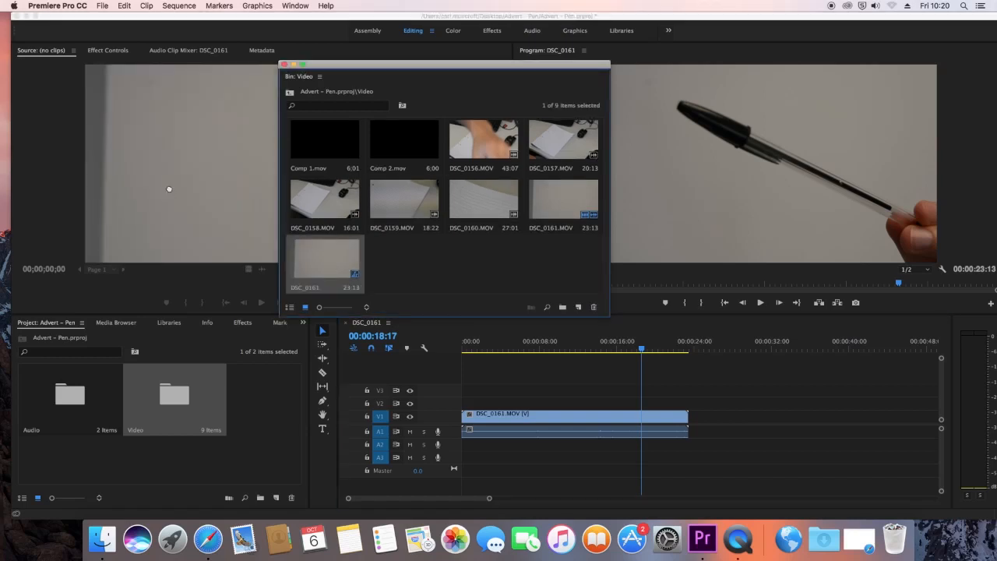
{"action": "left_click", "coordinate": [293, 64]}
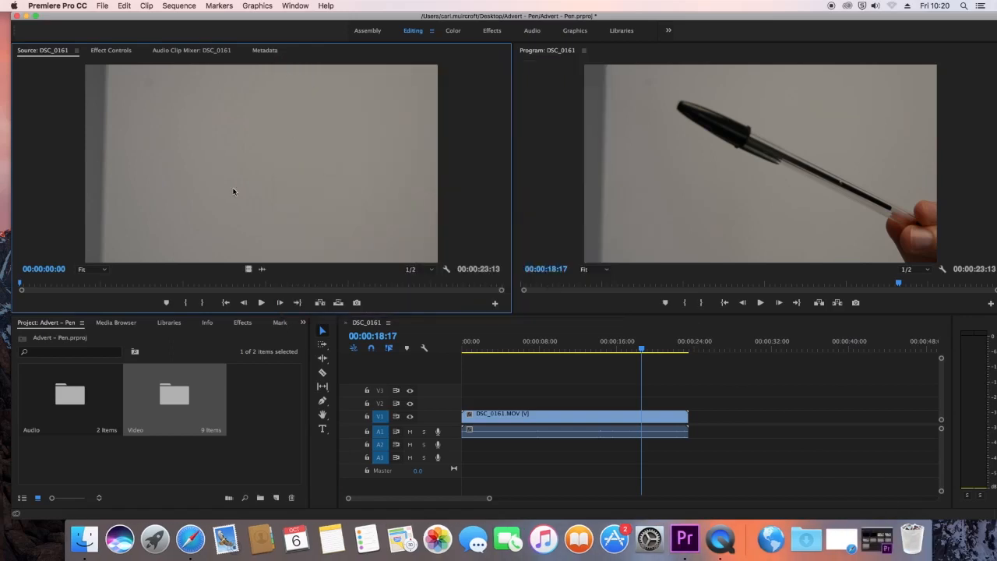
Step: Preview the pen footage in the Source monitor and mark In at 00:00:06:25 and Out at 00:00:13:21
{"action": "left_click_drag", "start_coordinate": [24, 287], "coordinate": [145, 293]}
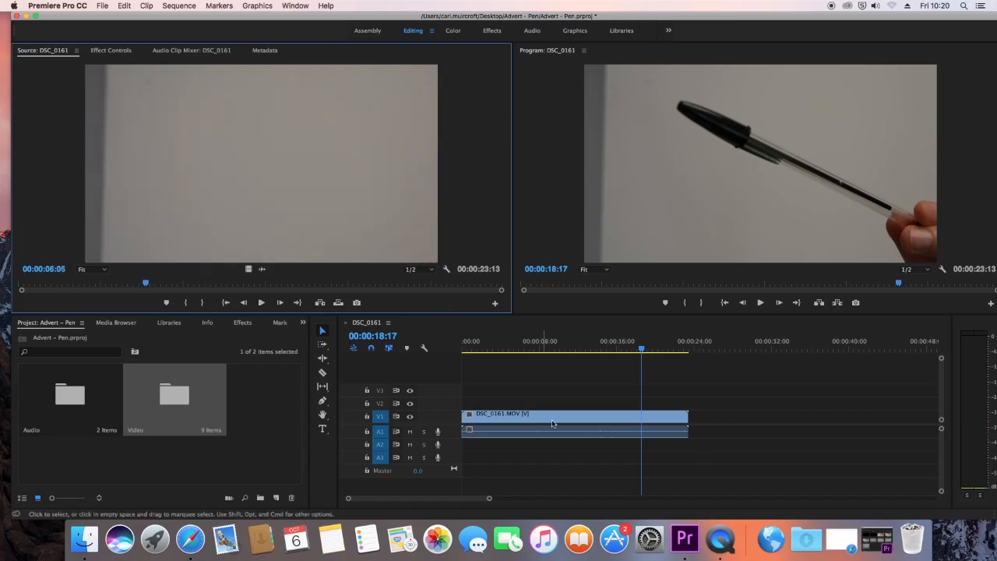
{"action": "left_click", "coordinate": [56, 283]}
{"action": "key", "text": "space"}
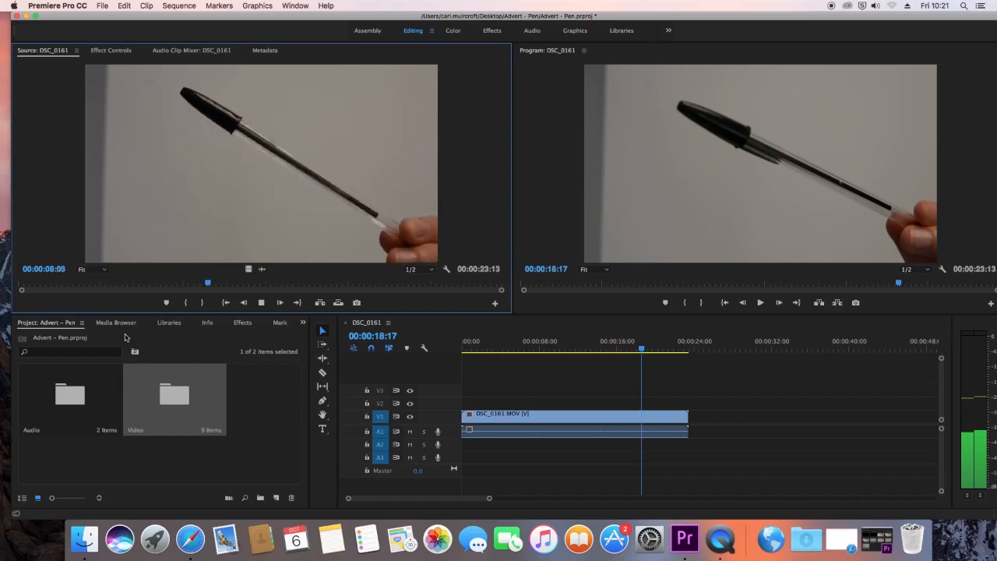
{"action": "key", "text": "space"}
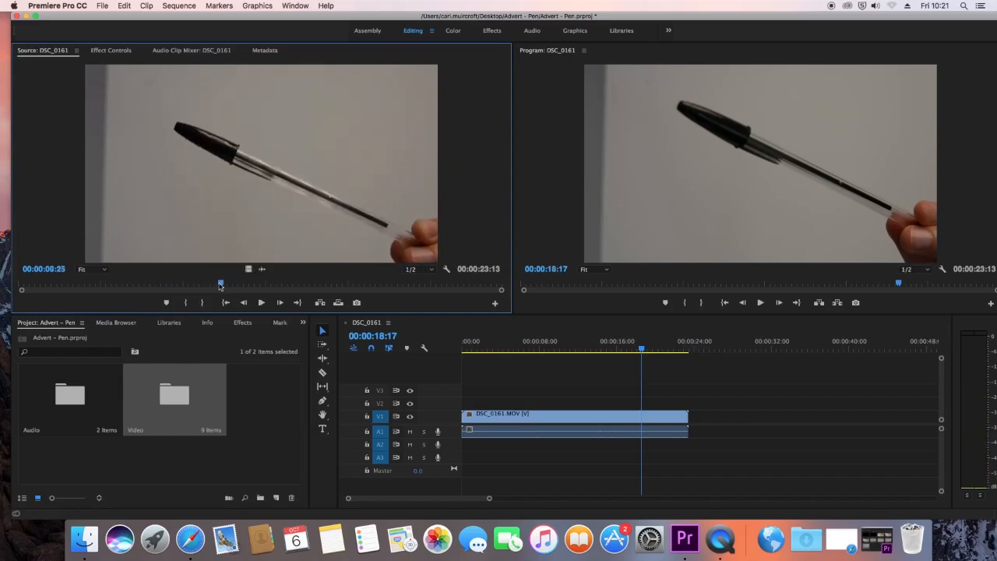
{"action": "left_click_drag", "start_coordinate": [220, 286], "coordinate": [158, 292]}
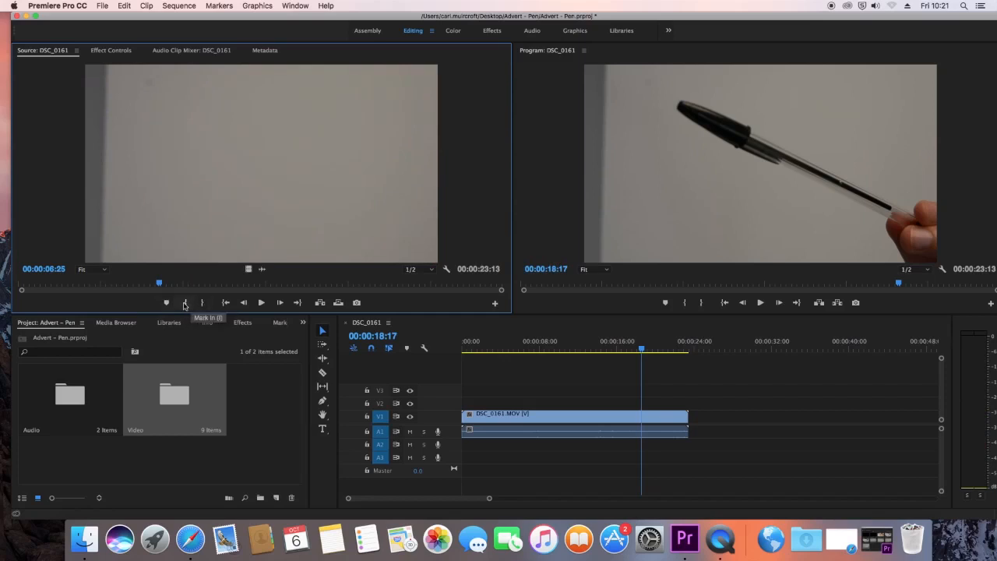
{"action": "left_click", "coordinate": [185, 303]}
{"action": "left_click_drag", "start_coordinate": [161, 286], "coordinate": [300, 285]}
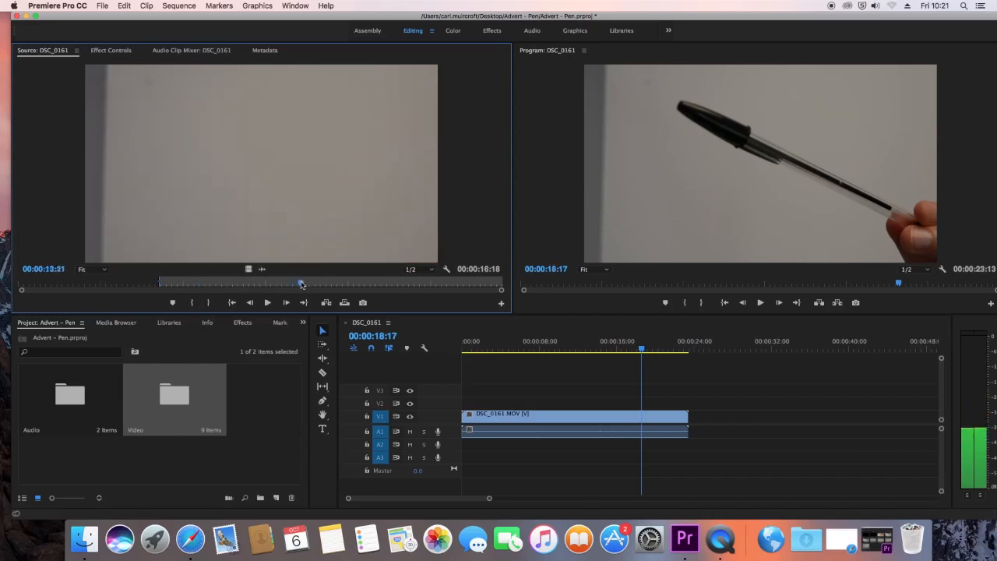
{"action": "left_click", "coordinate": [209, 305]}
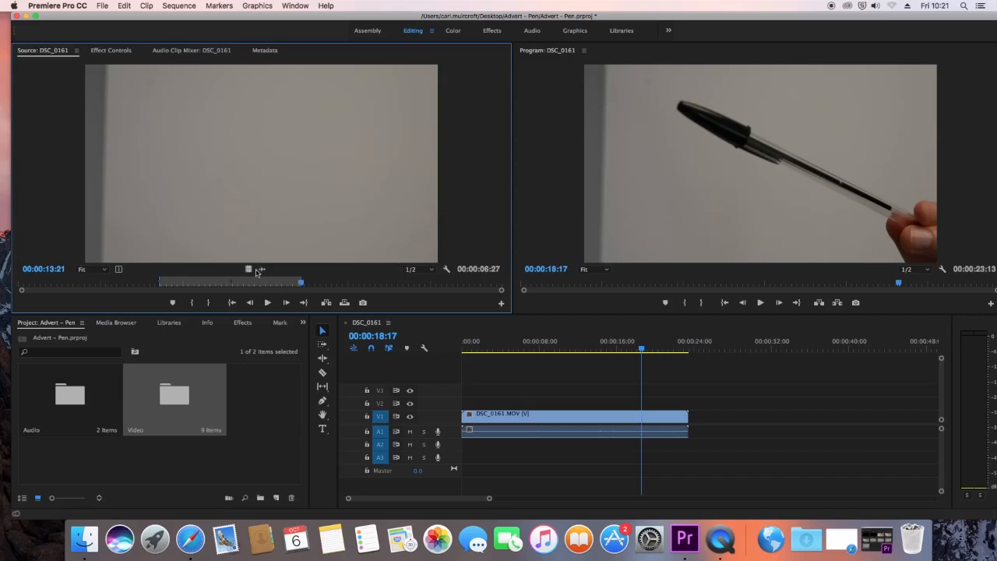
Step: Place only the video of the marked DSC_0161.MOV section at the start of V1 and play it back
{"action": "left_click_drag", "start_coordinate": [261, 269], "coordinate": [744, 408]}
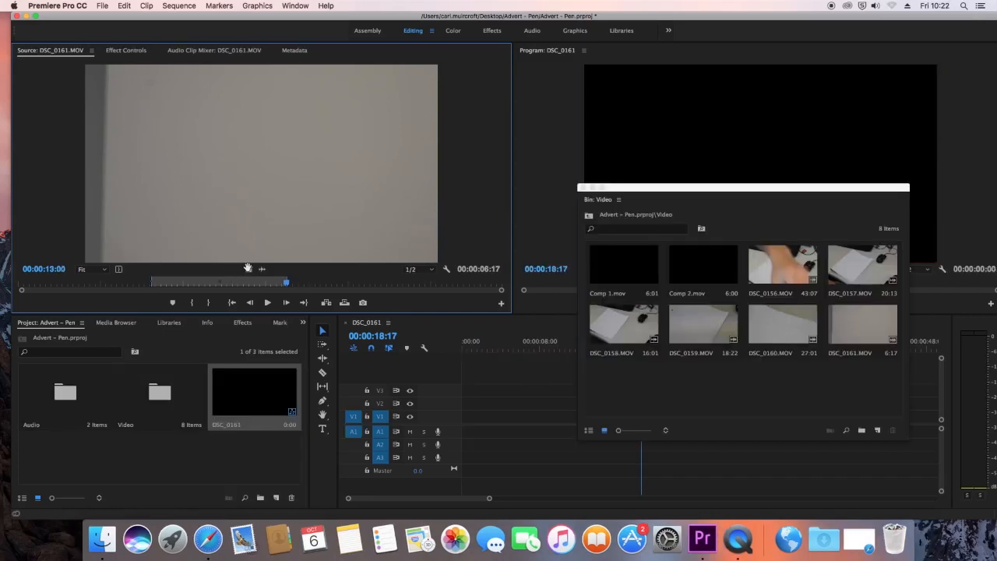
{"action": "left_click_drag", "start_coordinate": [249, 270], "coordinate": [467, 414]}
{"action": "left_click", "coordinate": [592, 186]}
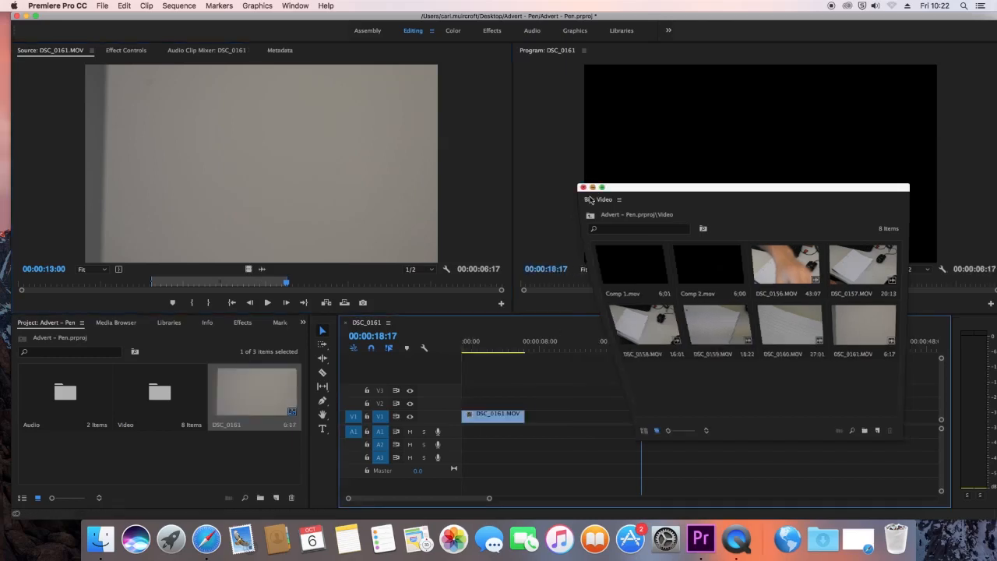
{"action": "key", "text": "Home"}
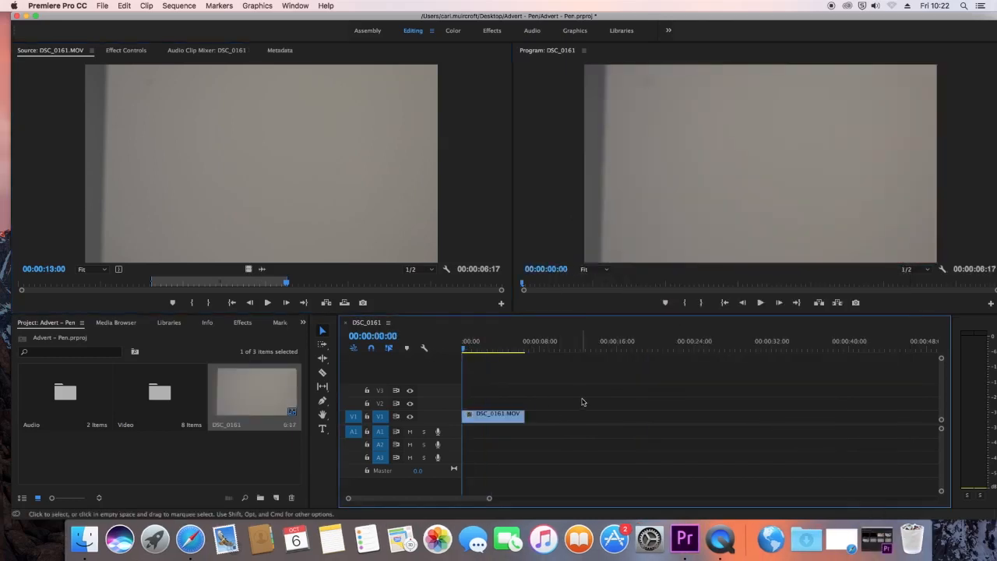
{"action": "key", "text": "space"}
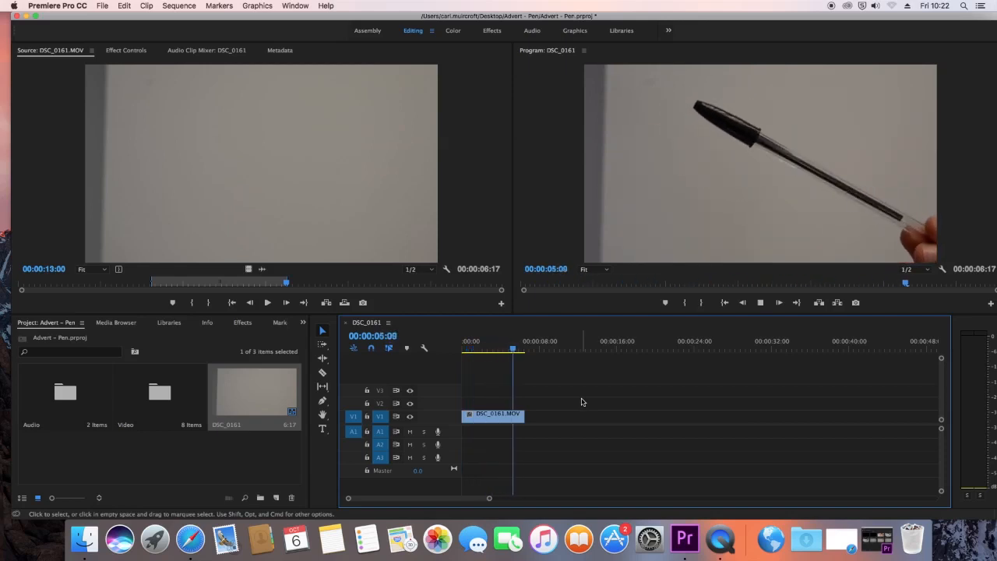
{"action": "key", "text": "space"}
{"action": "left_click_drag", "start_coordinate": [520, 349], "coordinate": [442, 352]}
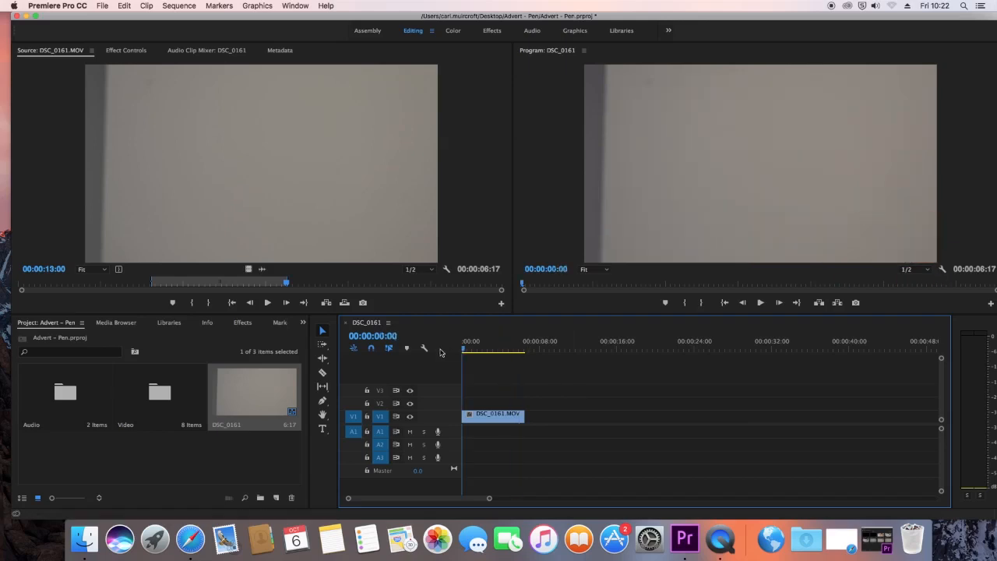
Step: Move the DSC_0161.MOV clip on V1 to start at about 00:00:09:00 and set the playhead at 00:00:06:11
{"action": "left_click_drag", "start_coordinate": [503, 418], "coordinate": [608, 428]}
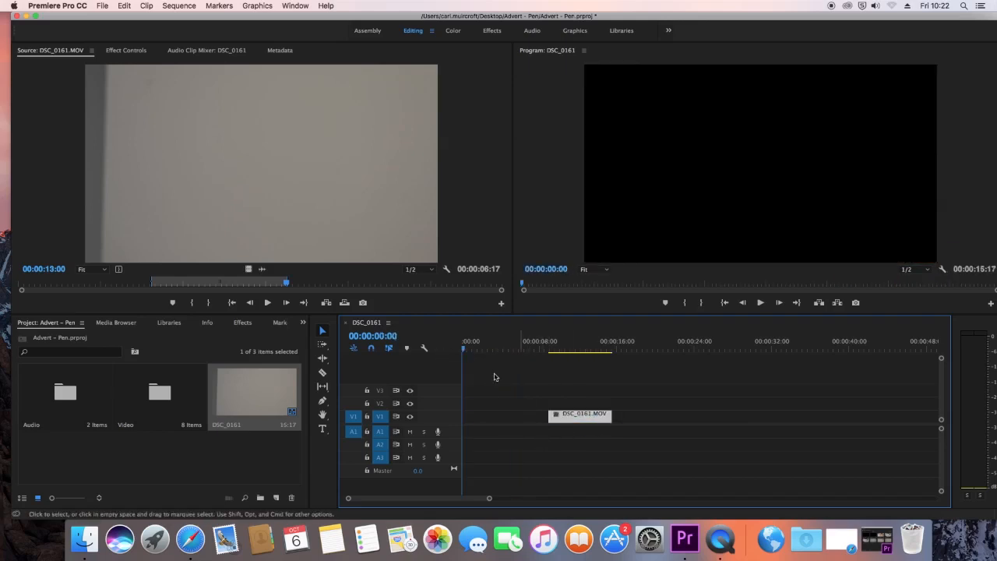
{"action": "left_click_drag", "start_coordinate": [471, 350], "coordinate": [523, 371]}
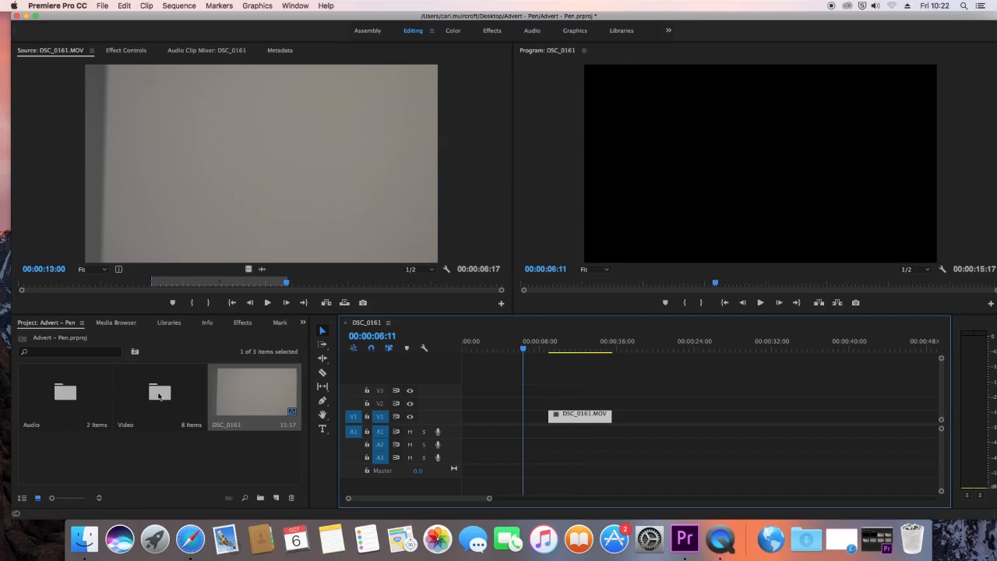
Step: Load DSC_0157.MOV from the Video bin into the Source monitor and mark In near its start and Out at 00:00:18:13
{"action": "double_click", "coordinate": [163, 398]}
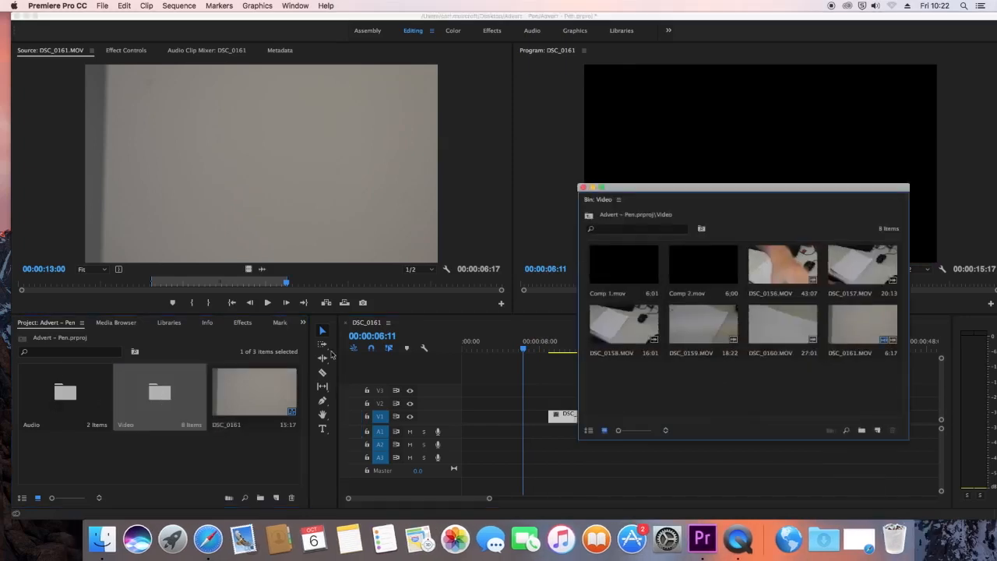
{"action": "double_click", "coordinate": [846, 183]}
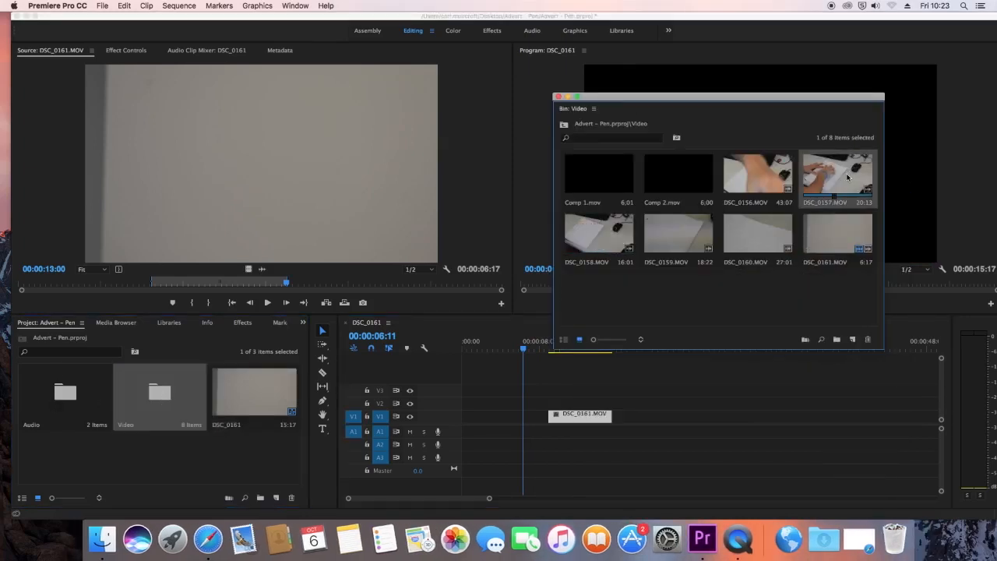
{"action": "left_click_drag", "start_coordinate": [39, 289], "coordinate": [84, 290]}
{"action": "key", "text": "i"}
{"action": "key", "text": "space"}
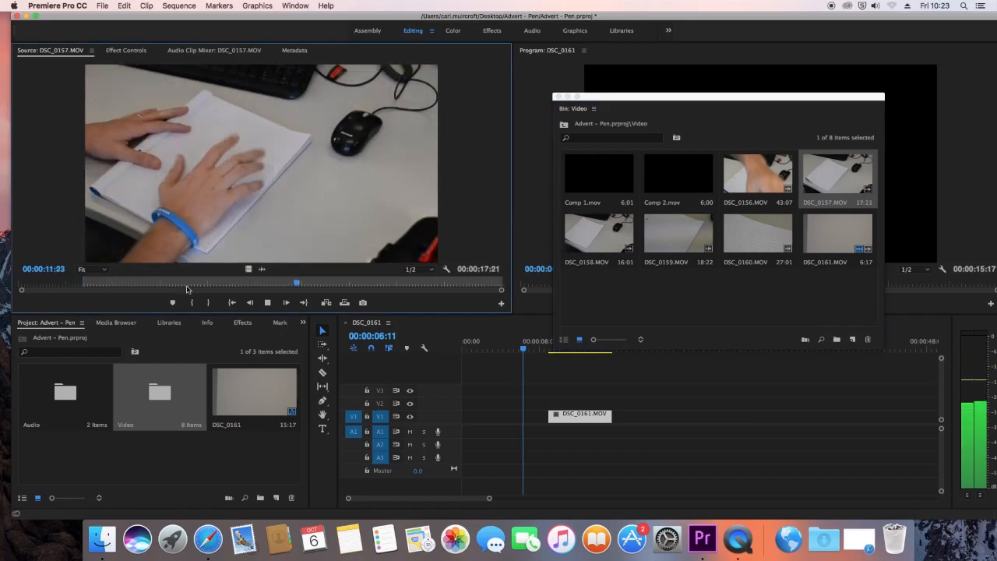
{"action": "key", "text": "space"}
{"action": "key", "text": "o"}
Step: Place only the video of the marked DSC_0157.MOV at the start of V1, directly before the DSC_0161.MOV clip, and set the playhead at 00:00:18:01
{"action": "left_click_drag", "start_coordinate": [654, 96], "coordinate": [946, 222]}
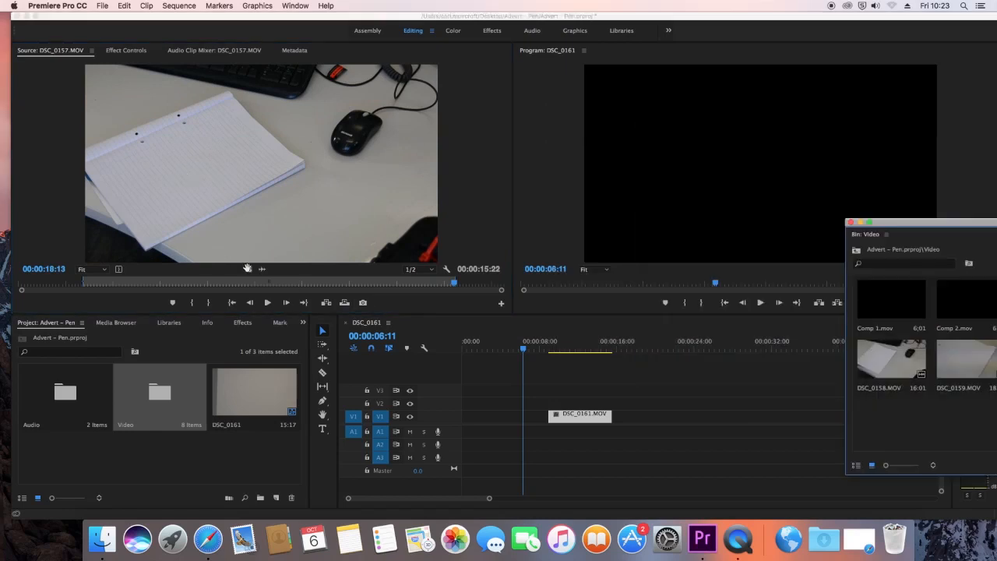
{"action": "left_click_drag", "start_coordinate": [249, 268], "coordinate": [463, 404]}
{"action": "left_click_drag", "start_coordinate": [584, 417], "coordinate": [648, 404]}
{"action": "left_click_drag", "start_coordinate": [679, 365], "coordinate": [574, 407]}
{"action": "left_click_drag", "start_coordinate": [572, 405], "coordinate": [573, 417]}
{"action": "left_click_drag", "start_coordinate": [522, 340], "coordinate": [646, 340]}
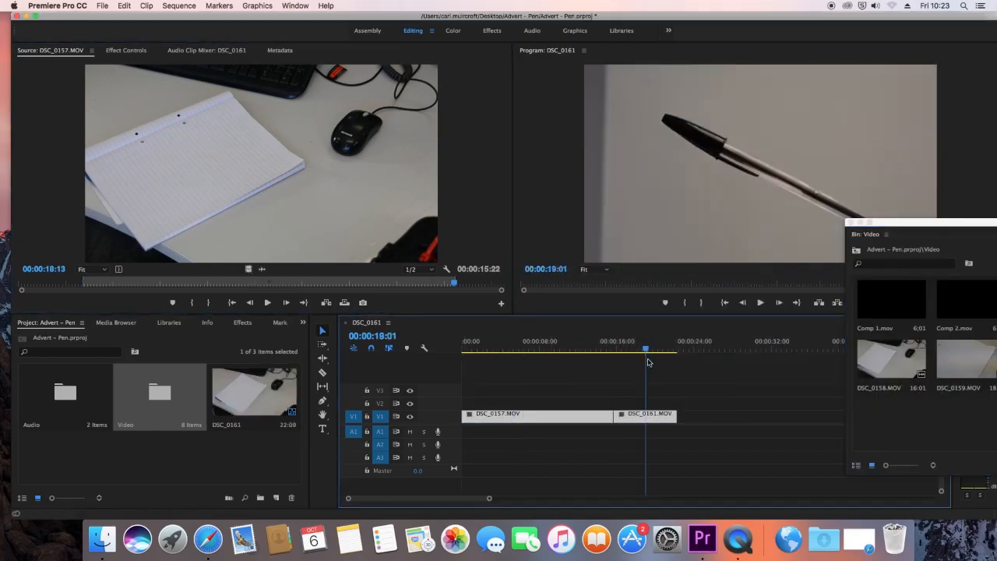
Step: Mark a section of DSC_0158.MOV ending at 00:00:12:00 and place only its video on V1 directly after DSC_0161.MOV
{"action": "left_click_drag", "start_coordinate": [890, 228], "coordinate": [563, 134]}
{"action": "double_click", "coordinate": [568, 271]}
{"action": "left_click_drag", "start_coordinate": [23, 285], "coordinate": [381, 287]}
{"action": "key", "text": "i"}
{"action": "key", "text": "o"}
{"action": "left_click_drag", "start_coordinate": [248, 268], "coordinate": [683, 417]}
Step: Load DSC_0160.MOV into the Source monitor and mark In before the writing and Out at 00:00:15:24
{"action": "left_click_drag", "start_coordinate": [596, 127], "coordinate": [334, 88]}
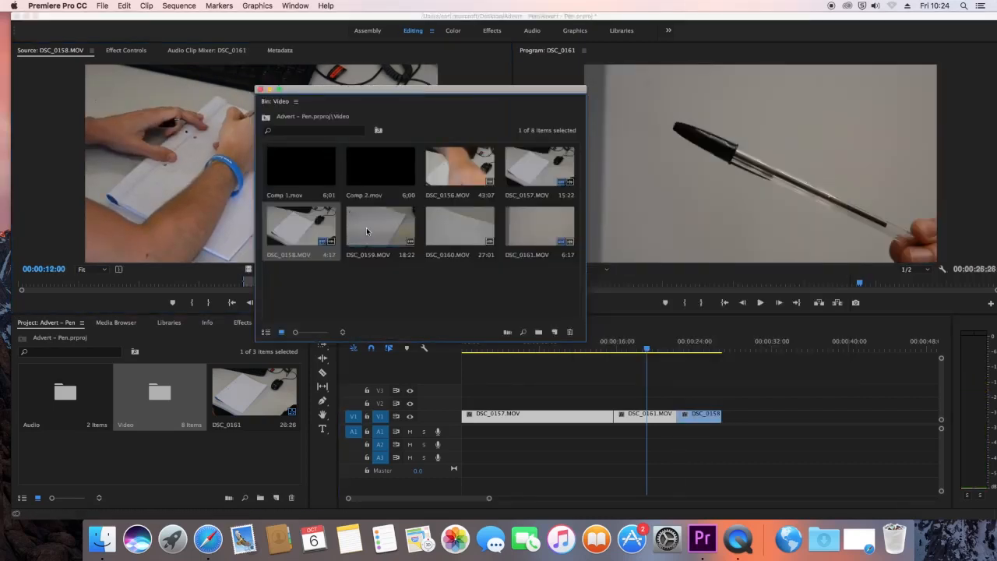
{"action": "double_click", "coordinate": [448, 227]}
{"action": "left_click_drag", "start_coordinate": [459, 88], "coordinate": [776, 152]}
{"action": "left_click_drag", "start_coordinate": [173, 284], "coordinate": [202, 284]}
{"action": "key", "text": "i"}
{"action": "key", "text": "space"}
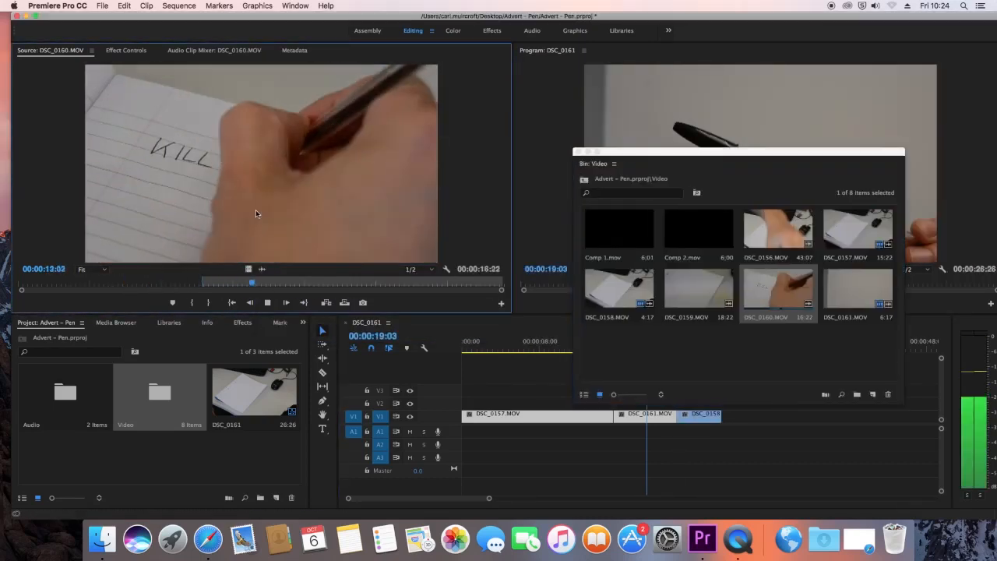
{"action": "key", "text": "space"}
{"action": "key", "text": "shift+Left"}
{"action": "key", "text": "shift+Left"}
{"action": "key", "text": "o"}
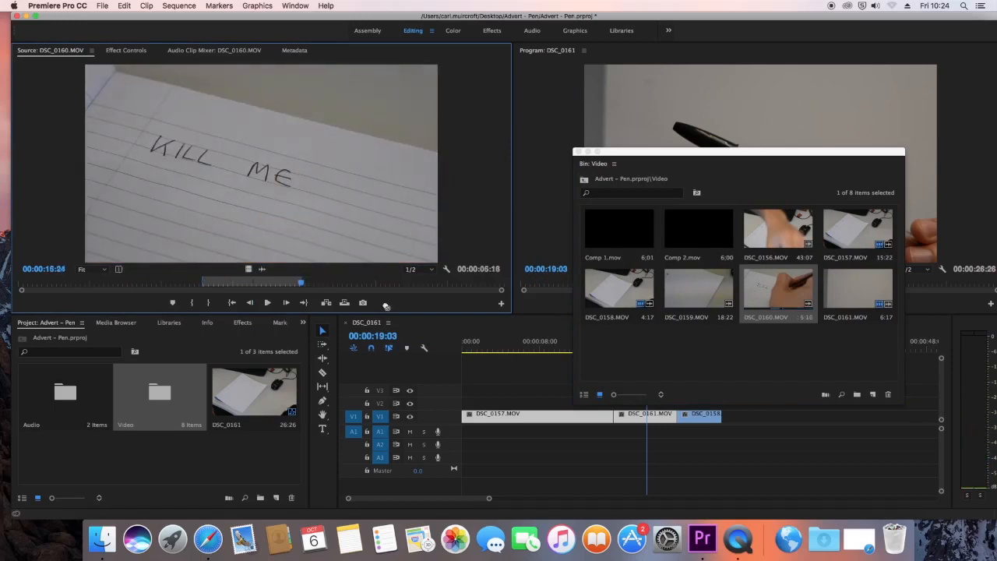
Step: Place only the video of the marked DSC_0160.MOV at the end of V1, minimise the bin window and play from the sequence start
{"action": "left_click_drag", "start_coordinate": [248, 268], "coordinate": [726, 421]}
{"action": "left_click_drag", "start_coordinate": [660, 152], "coordinate": [194, 65]}
{"action": "left_click", "coordinate": [121, 64]}
{"action": "left_click_drag", "start_coordinate": [646, 348], "coordinate": [462, 349]}
{"action": "key", "text": "space"}
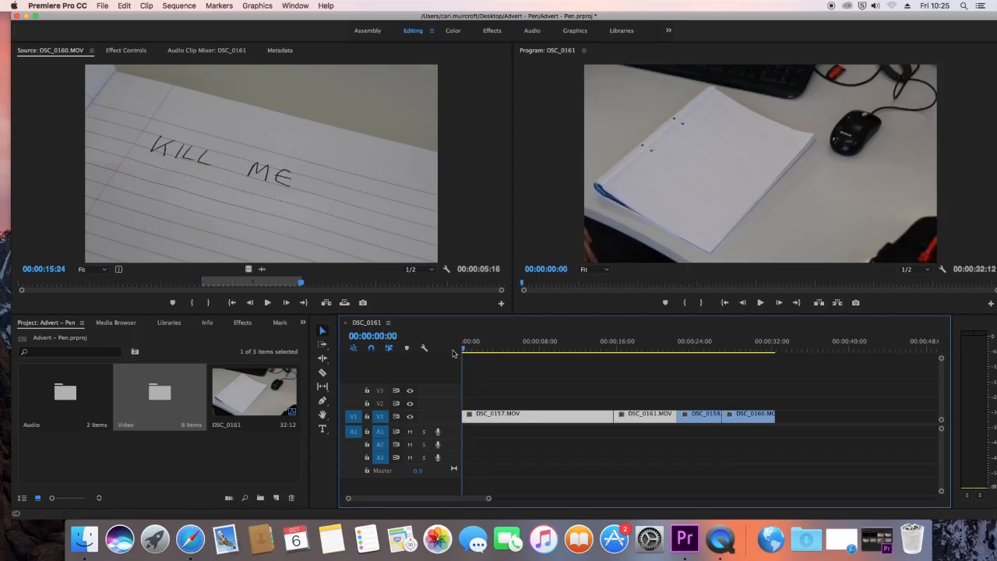
Step: Add Cheesy - 80s.mp3 from the Audio bin at the start of A1 and trim its end to match the last video clip
{"action": "double_click", "coordinate": [48, 398]}
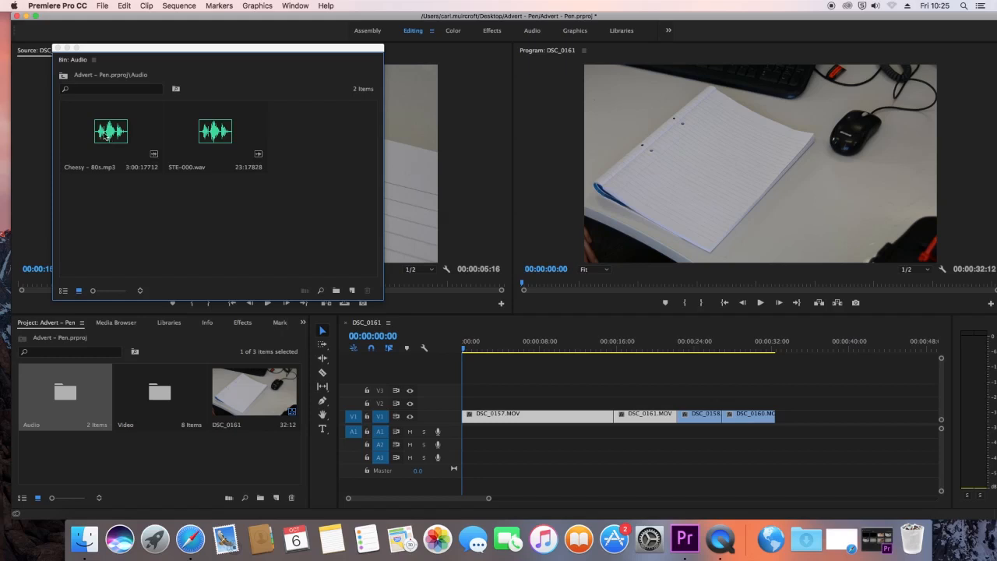
{"action": "left_click_drag", "start_coordinate": [106, 135], "coordinate": [465, 436]}
{"action": "left_click_drag", "start_coordinate": [489, 499], "coordinate": [675, 500]}
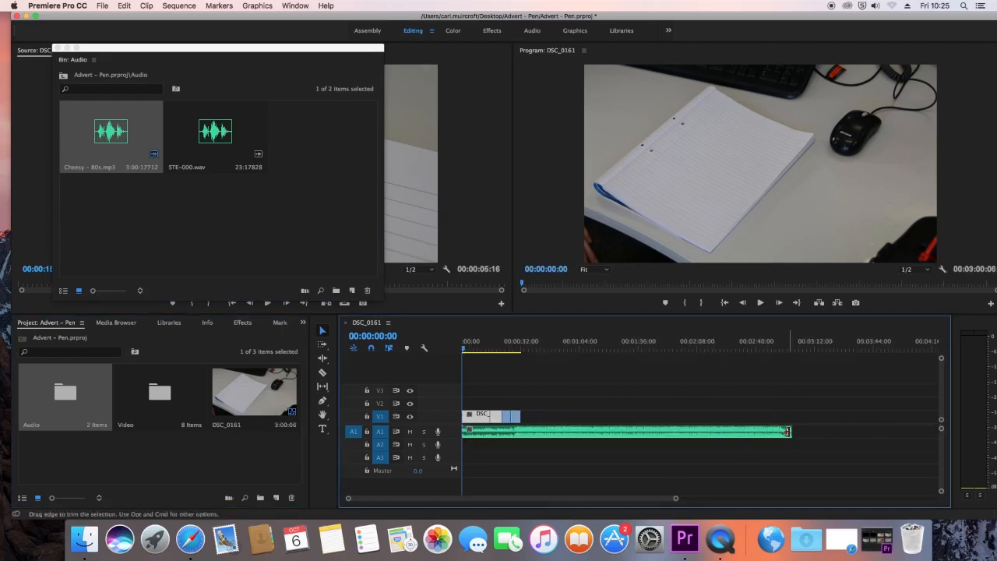
{"action": "left_click_drag", "start_coordinate": [787, 430], "coordinate": [514, 441]}
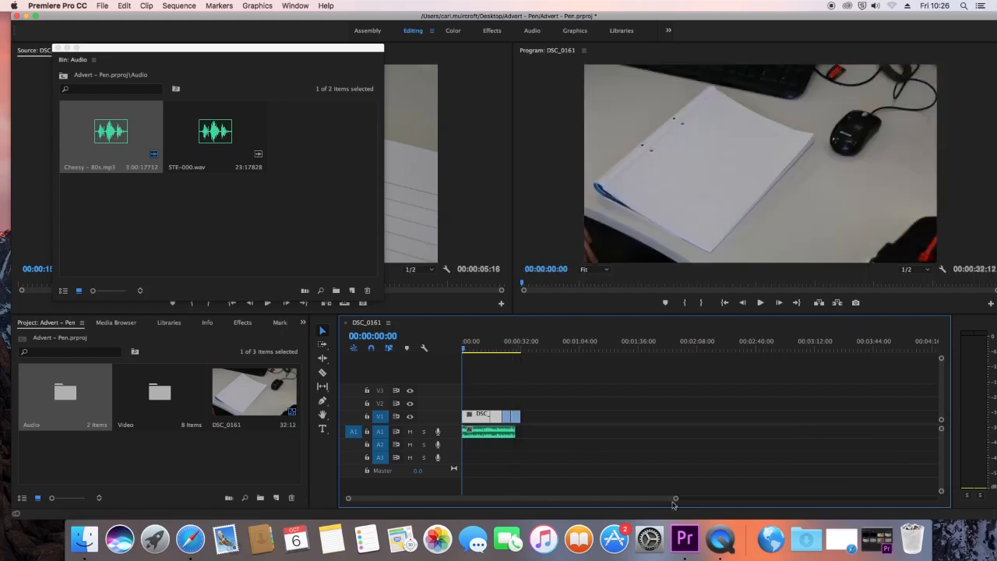
{"action": "left_click_drag", "start_coordinate": [671, 501], "coordinate": [584, 503]}
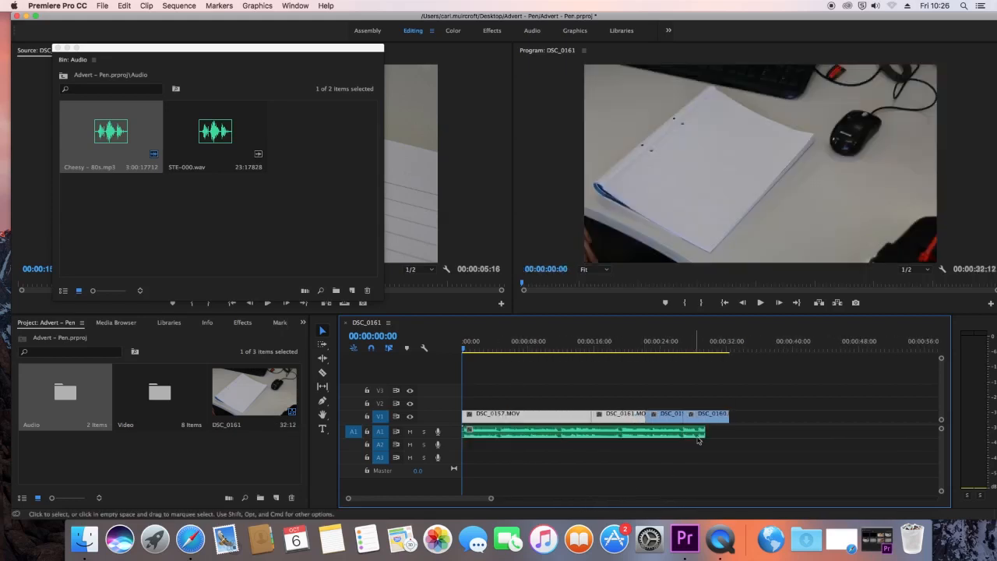
{"action": "left_click_drag", "start_coordinate": [702, 431], "coordinate": [729, 432]}
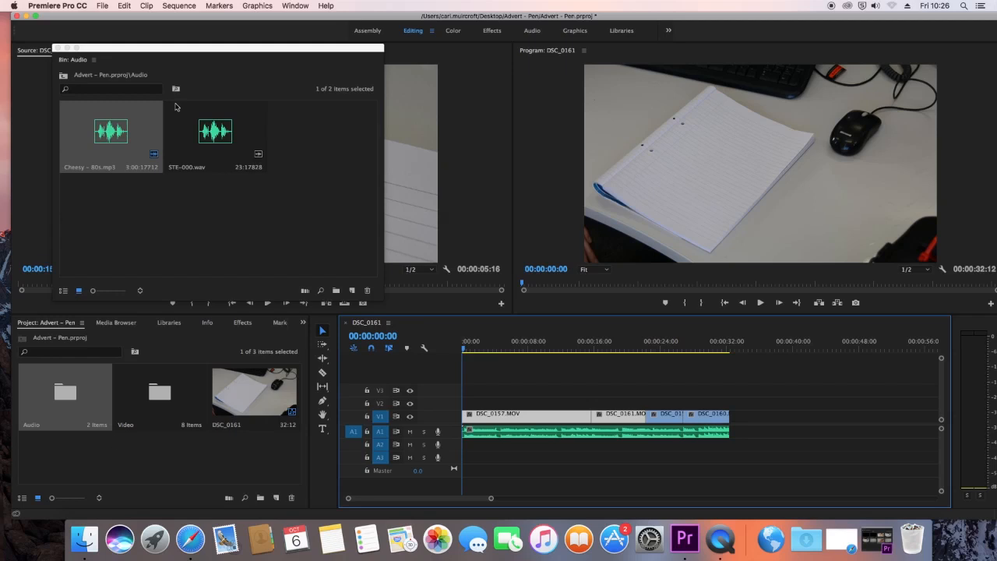
Step: Place STE-000.wav on A2 from about 1.5 seconds, with the Cheesy - 80s music on A3, and play back the mix
{"action": "double_click", "coordinate": [209, 140]}
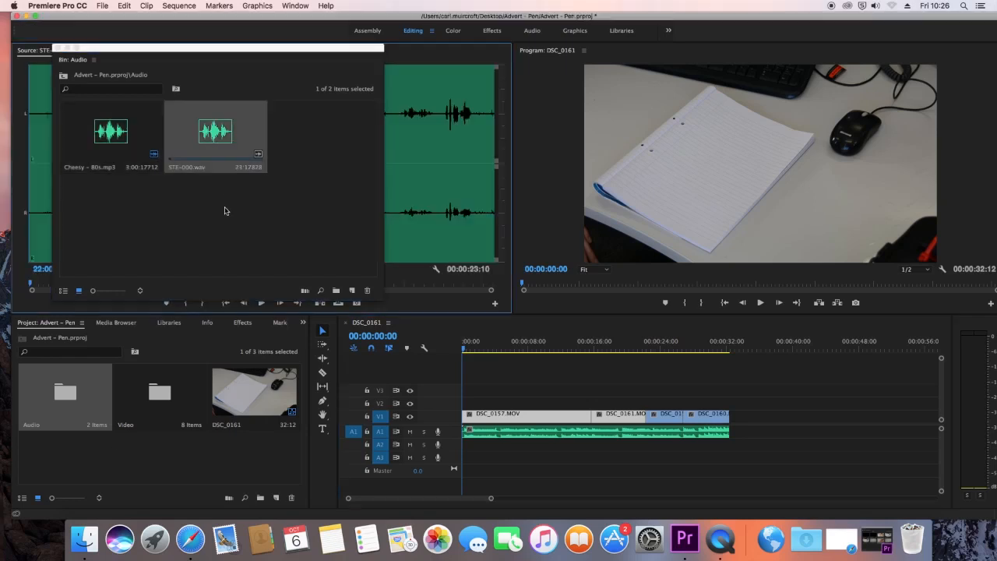
{"action": "left_click", "coordinate": [67, 48]}
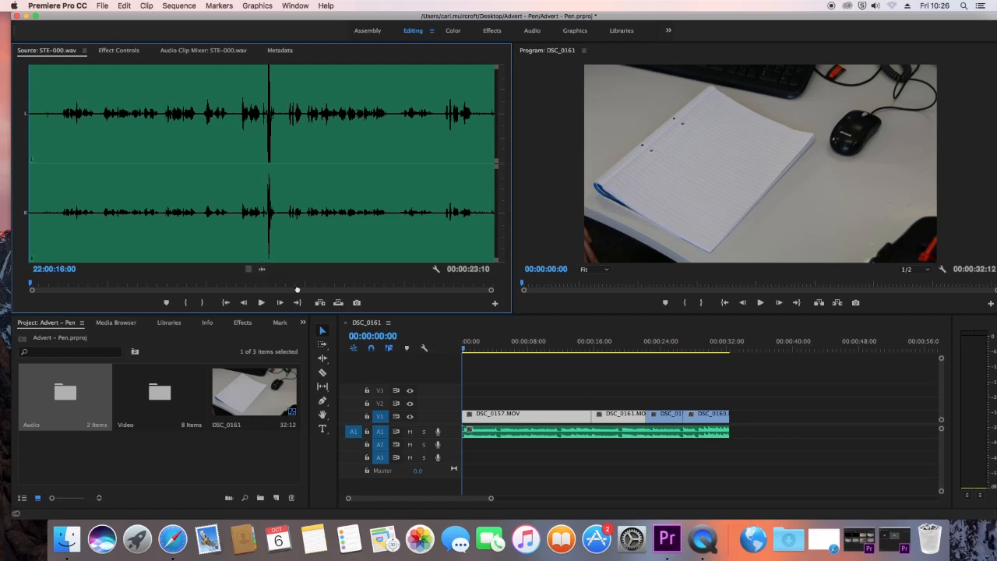
{"action": "left_click_drag", "start_coordinate": [297, 290], "coordinate": [505, 443]}
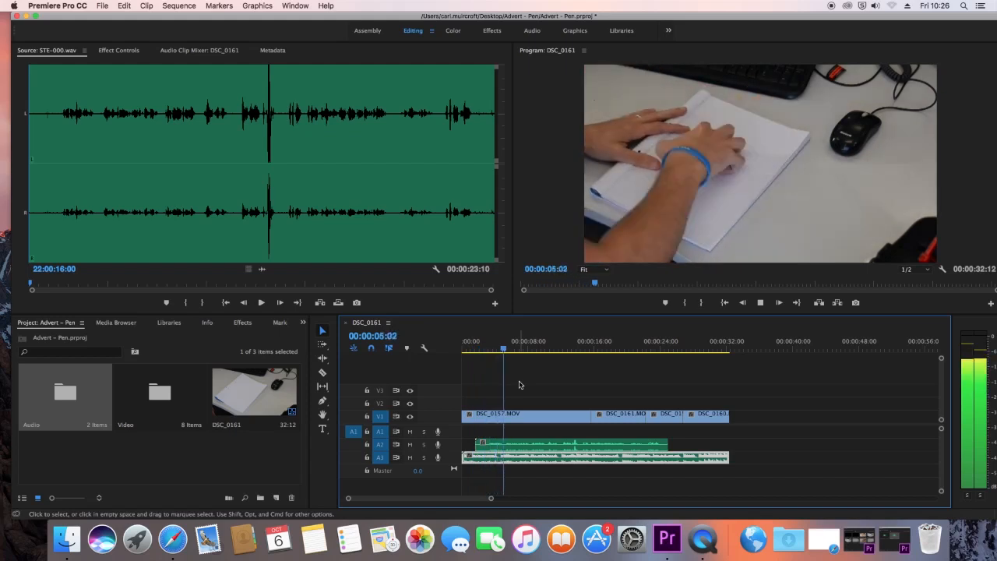
{"action": "key", "text": "space"}
Step: Enlarge the audio tracks in the timeline and raise the volume level of the STE-000.wav clip on A2
{"action": "left_click_drag", "start_coordinate": [491, 498], "coordinate": [435, 500]}
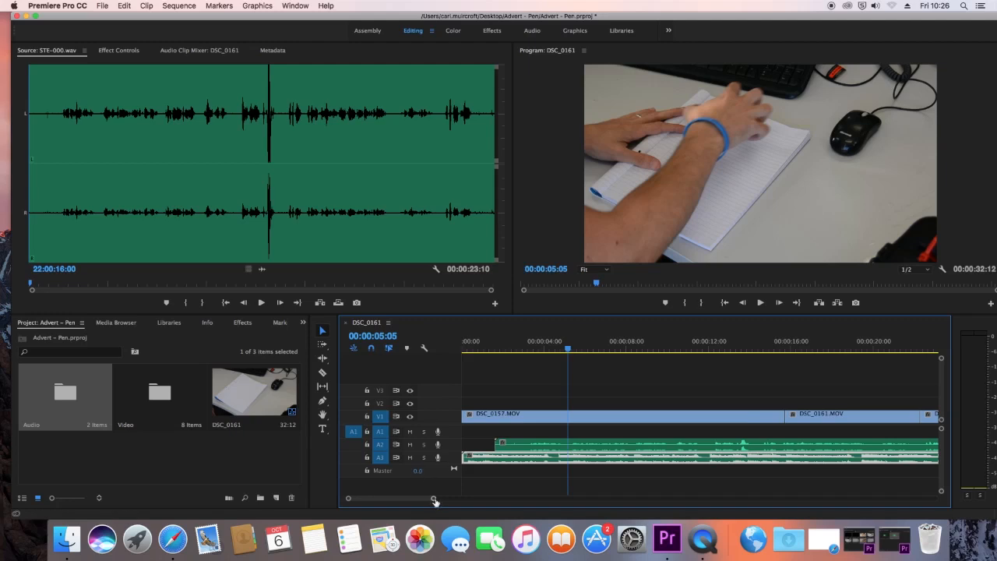
{"action": "left_click_drag", "start_coordinate": [941, 429], "coordinate": [941, 436]}
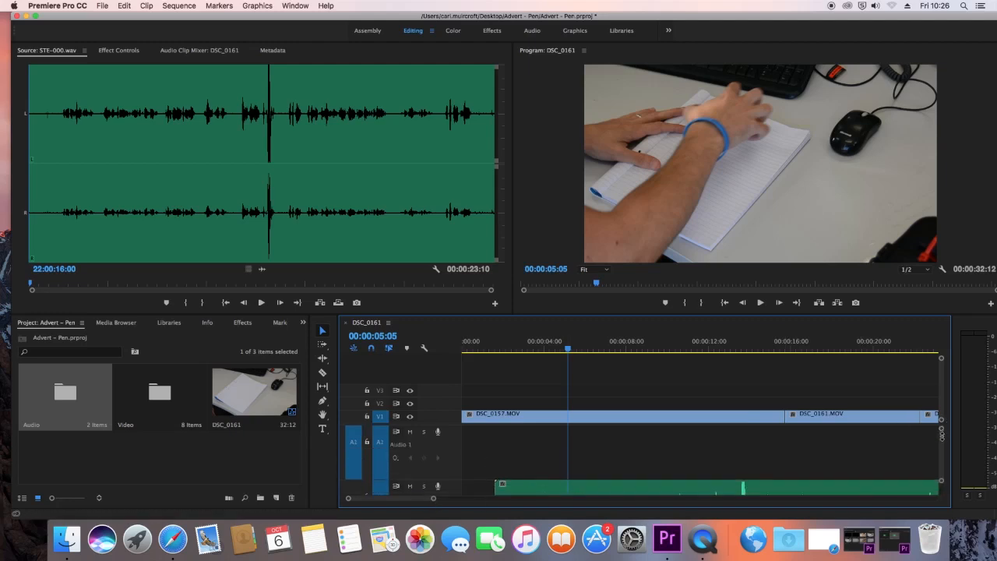
{"action": "scroll", "coordinate": [664, 454], "scroll_direction": "down", "scroll_amount": 3}
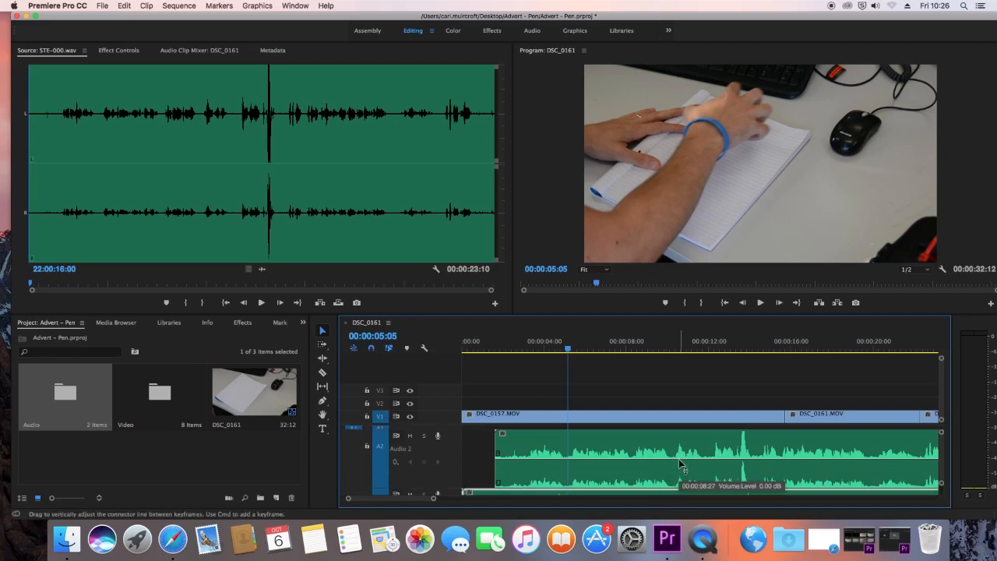
{"action": "left_click_drag", "start_coordinate": [679, 458], "coordinate": [681, 446]}
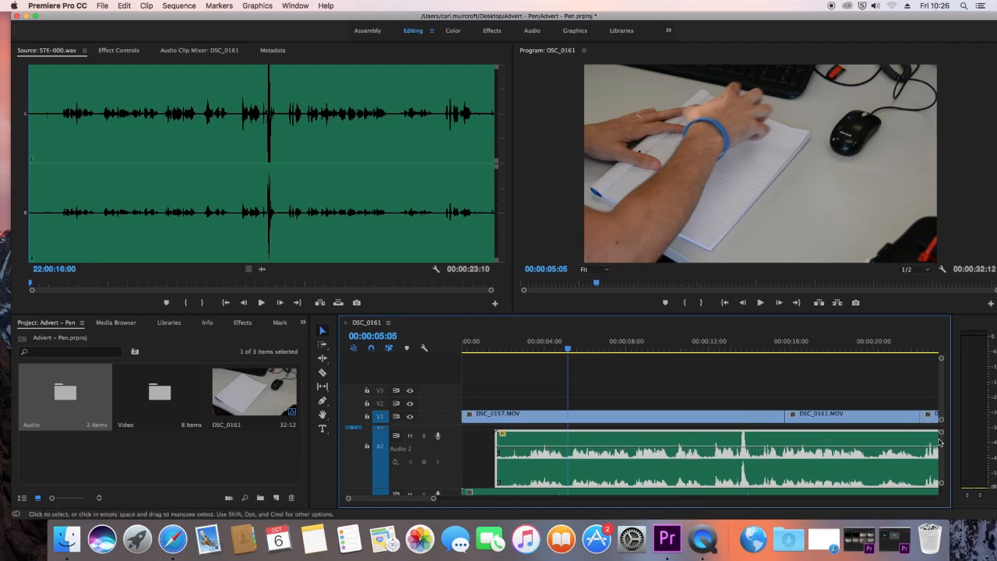
Step: Lower the volume level of the Cheesy - 80s music clip on A3
{"action": "left_click_drag", "start_coordinate": [941, 447], "coordinate": [942, 457]}
{"action": "scroll", "coordinate": [821, 457], "scroll_direction": "up", "scroll_amount": 3}
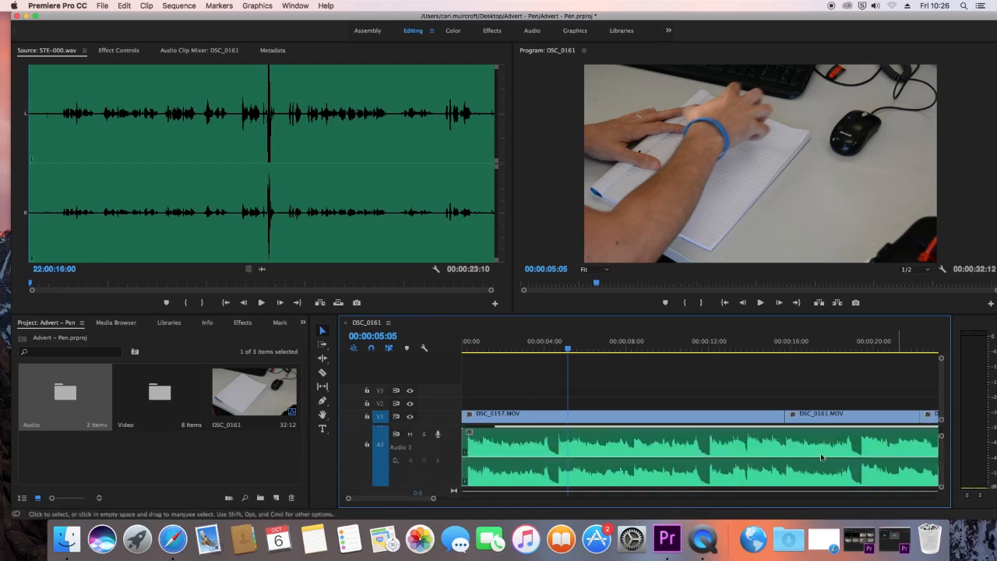
{"action": "left_click_drag", "start_coordinate": [668, 459], "coordinate": [668, 465]}
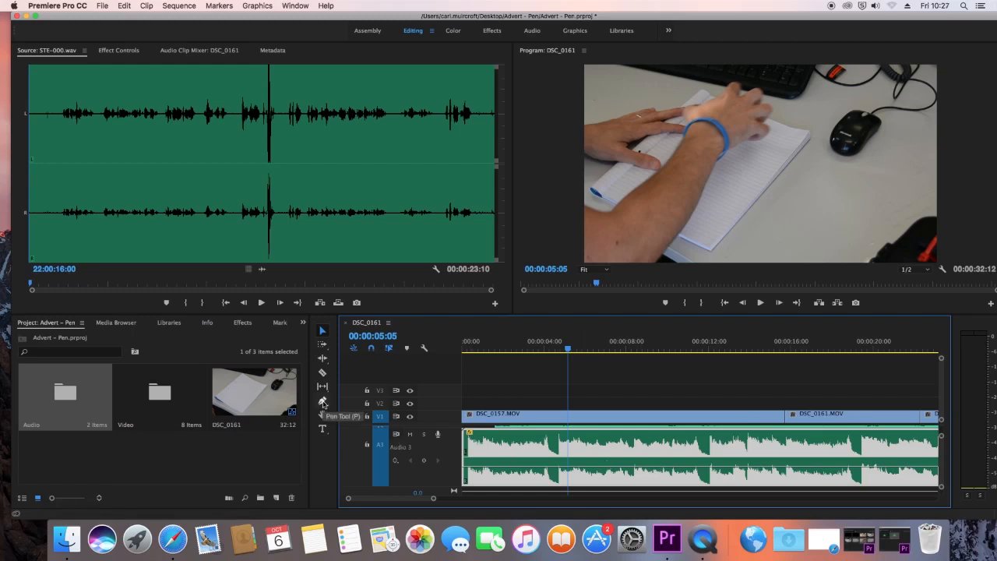
Step: Fade in the music on A3 with Pen tool volume keyframes from the clip start to about 00:00:02:24, and play it from the beginning
{"action": "left_click", "coordinate": [323, 403]}
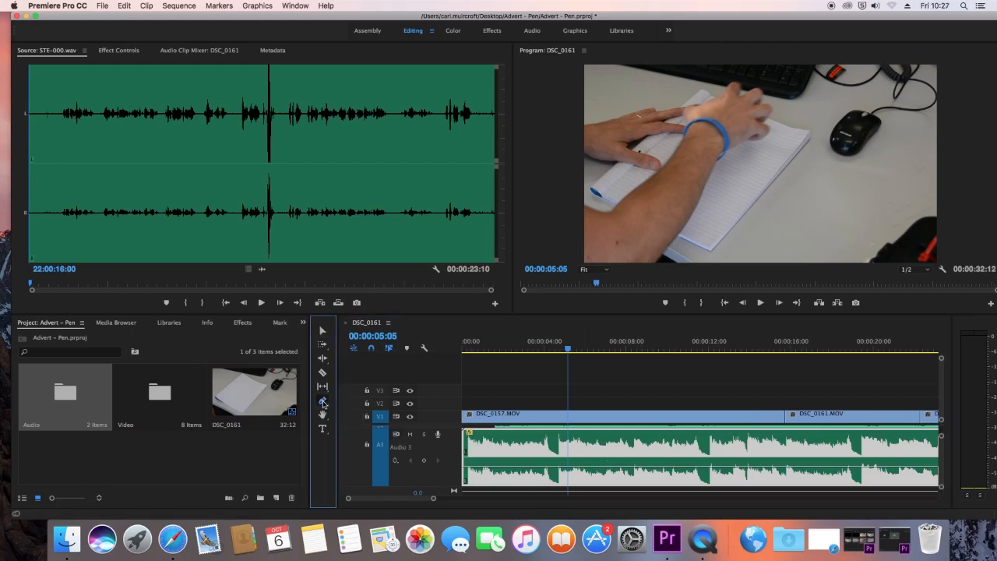
{"action": "left_click", "coordinate": [517, 471]}
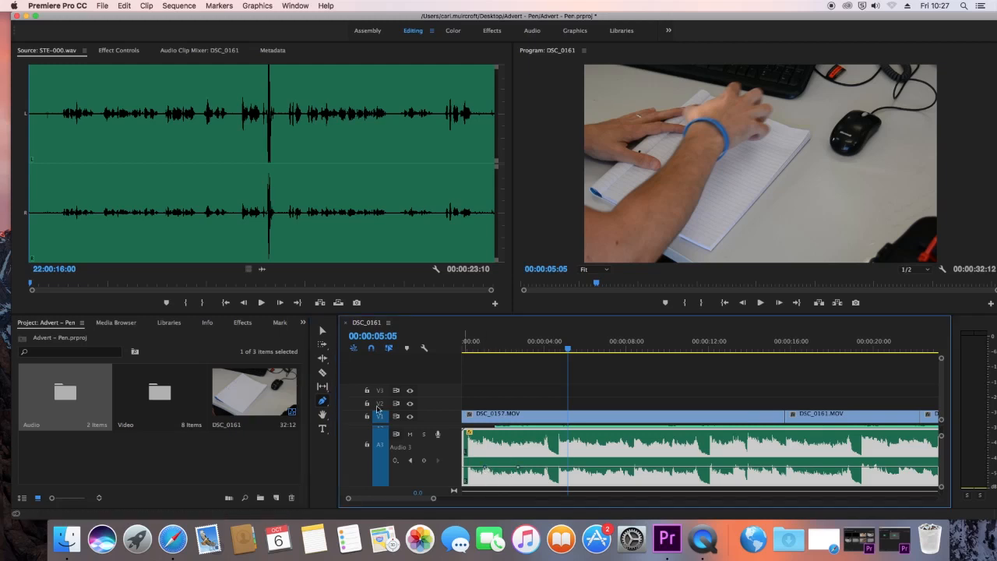
{"action": "left_click", "coordinate": [319, 331]}
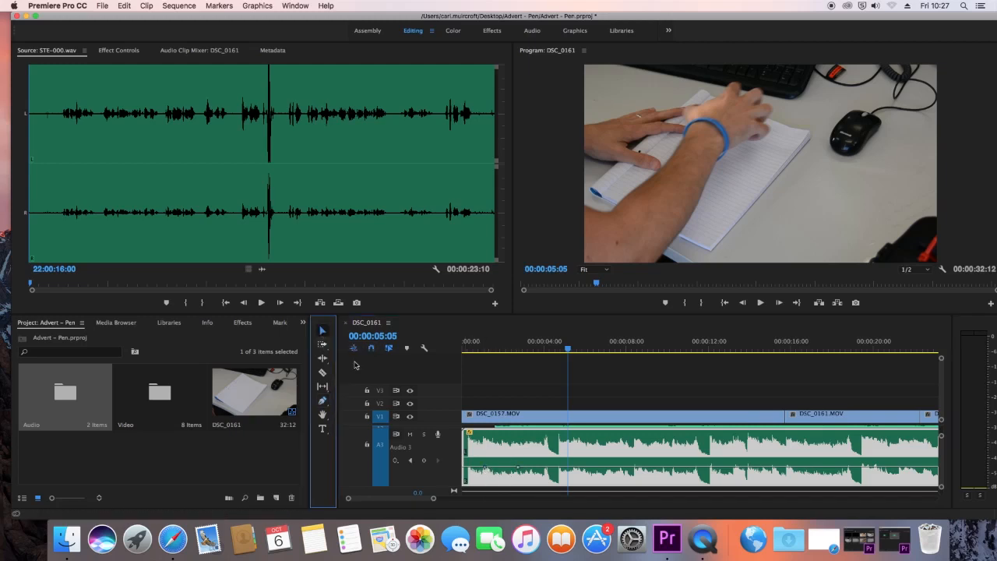
{"action": "left_click_drag", "start_coordinate": [485, 467], "coordinate": [520, 466]}
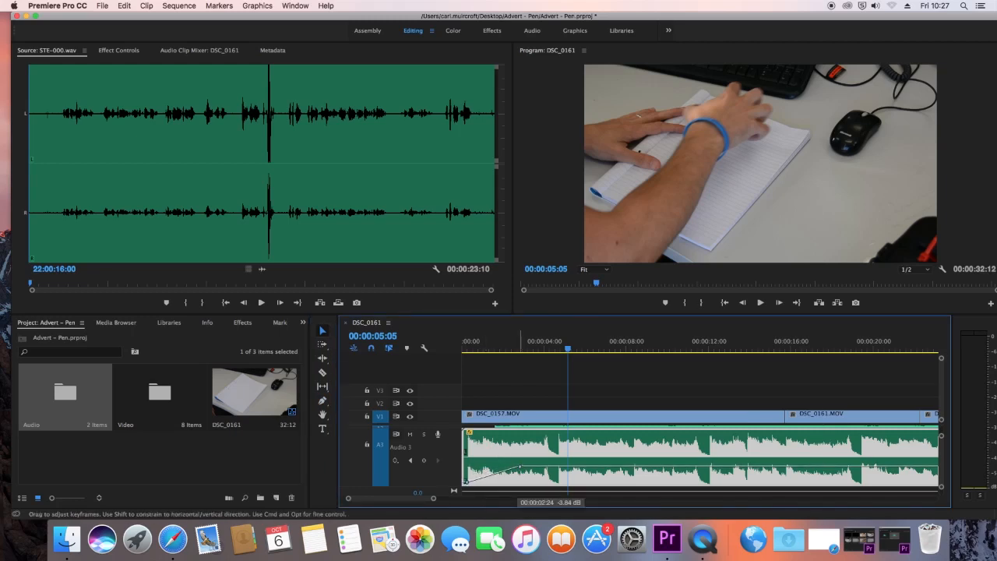
{"action": "key", "text": "Home"}
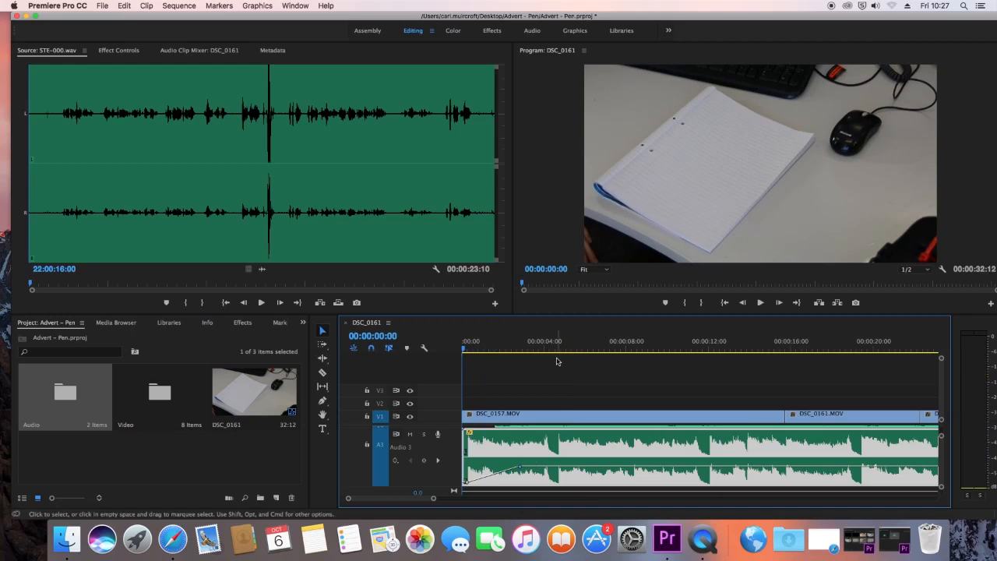
{"action": "key", "text": "space"}
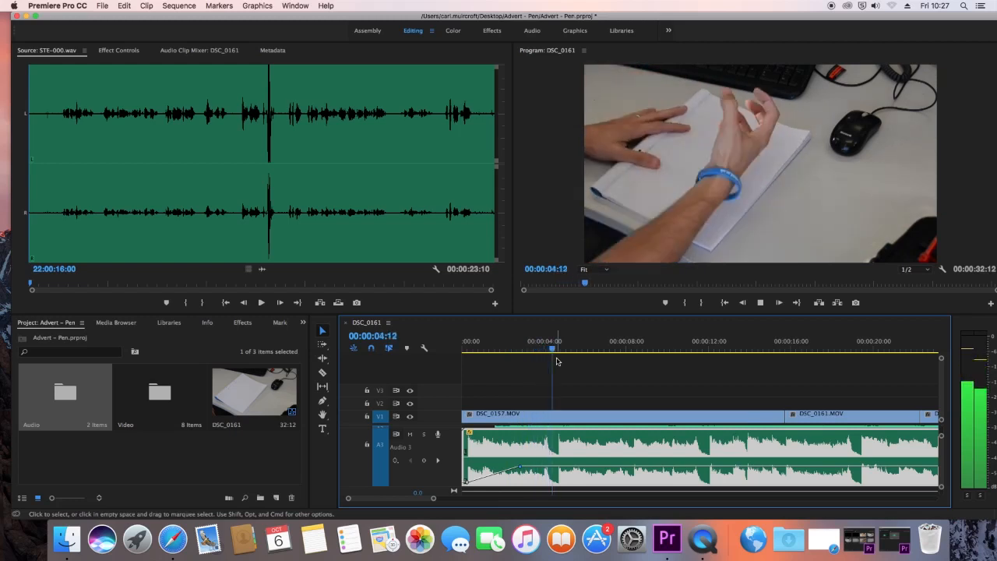
{"action": "key", "text": "space"}
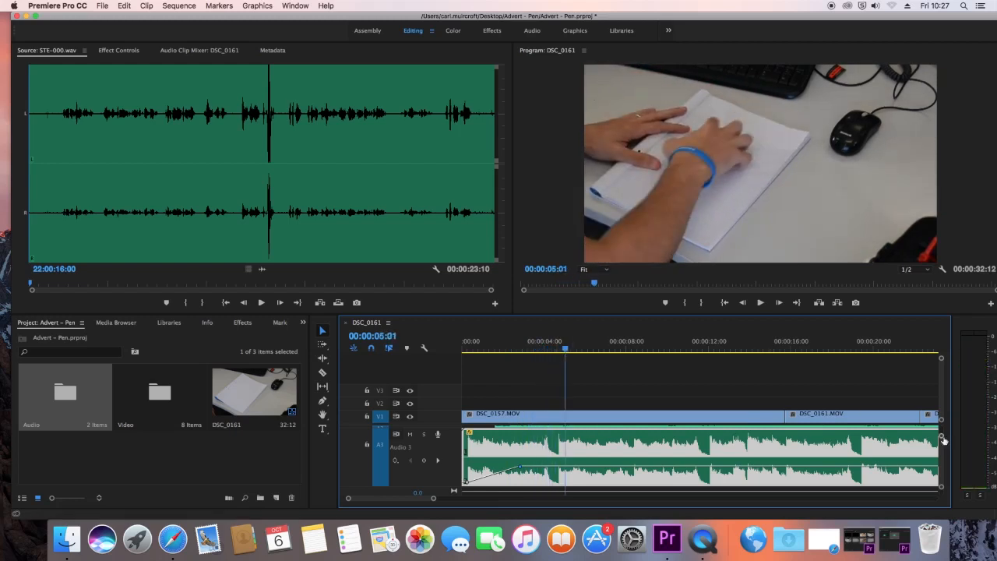
Step: Raise the STE-000.wav clip's volume on A2 by a further 5.23 dB and play the sequence from 00:00:01:27
{"action": "scroll", "coordinate": [942, 441], "scroll_direction": "down", "scroll_amount": 5}
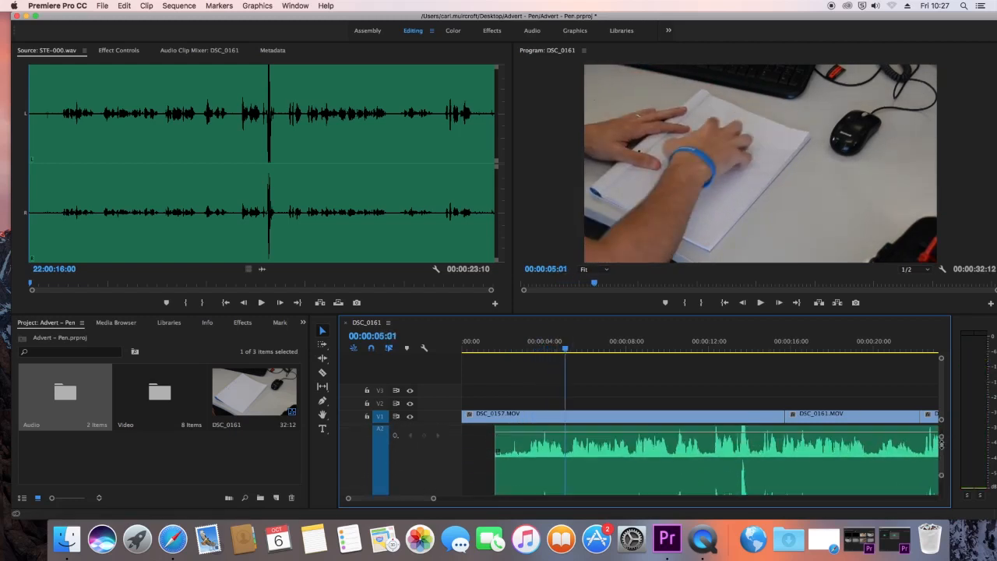
{"action": "left_click_drag", "start_coordinate": [941, 445], "coordinate": [941, 440]}
{"action": "left_click_drag", "start_coordinate": [632, 449], "coordinate": [631, 432]}
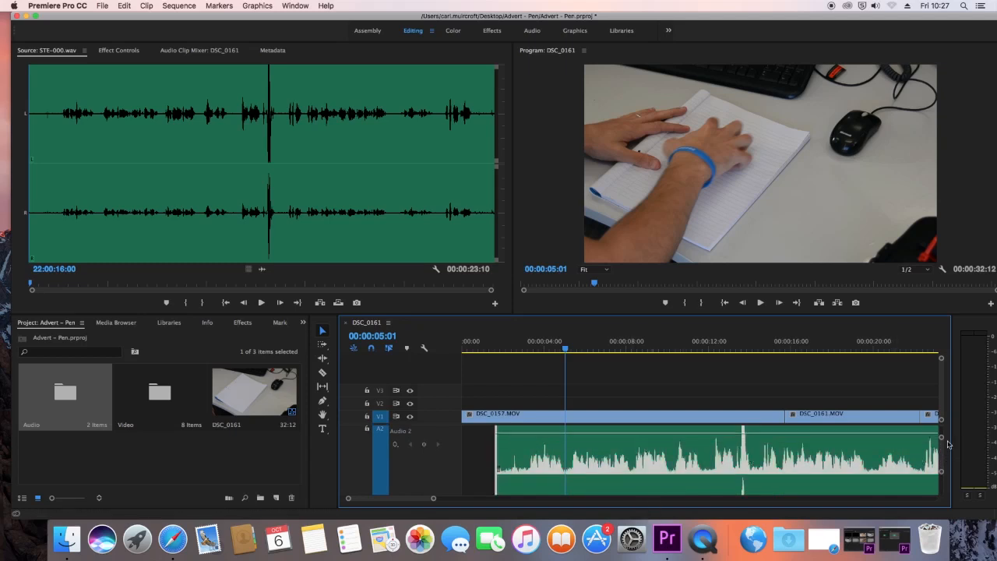
{"action": "left_click_drag", "start_coordinate": [941, 438], "coordinate": [942, 436]}
{"action": "left_click_drag", "start_coordinate": [605, 465], "coordinate": [606, 458]}
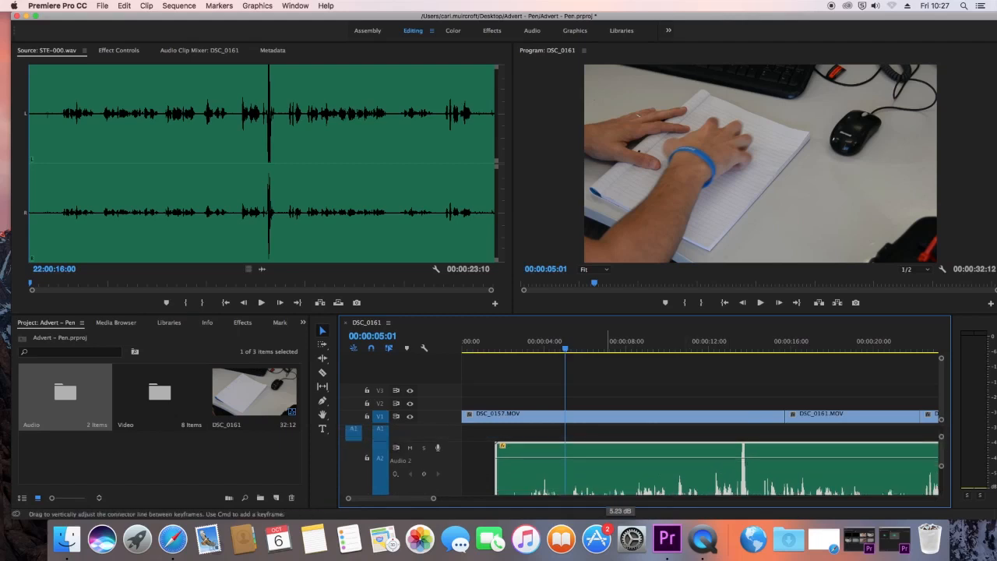
{"action": "left_click", "coordinate": [501, 348]}
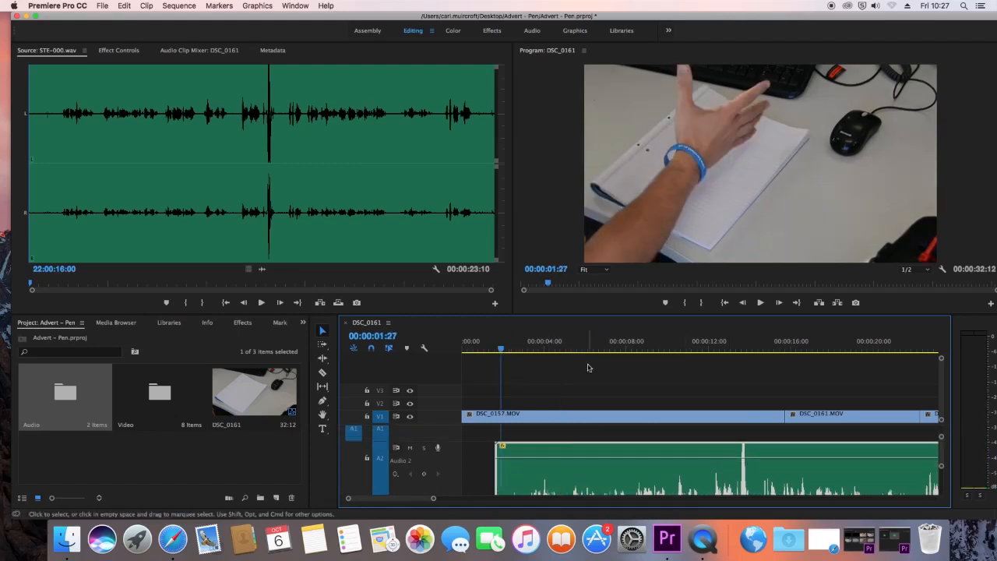
{"action": "key", "text": "space"}
{"action": "key", "text": "space"}
Step: Lower the fade-in's end keyframe on the A3 music slightly and play back the mix
{"action": "left_click_drag", "start_coordinate": [941, 436], "coordinate": [941, 433]}
{"action": "scroll", "coordinate": [529, 475], "scroll_direction": "down", "scroll_amount": 2}
{"action": "left_click_drag", "start_coordinate": [520, 484], "coordinate": [521, 490]}
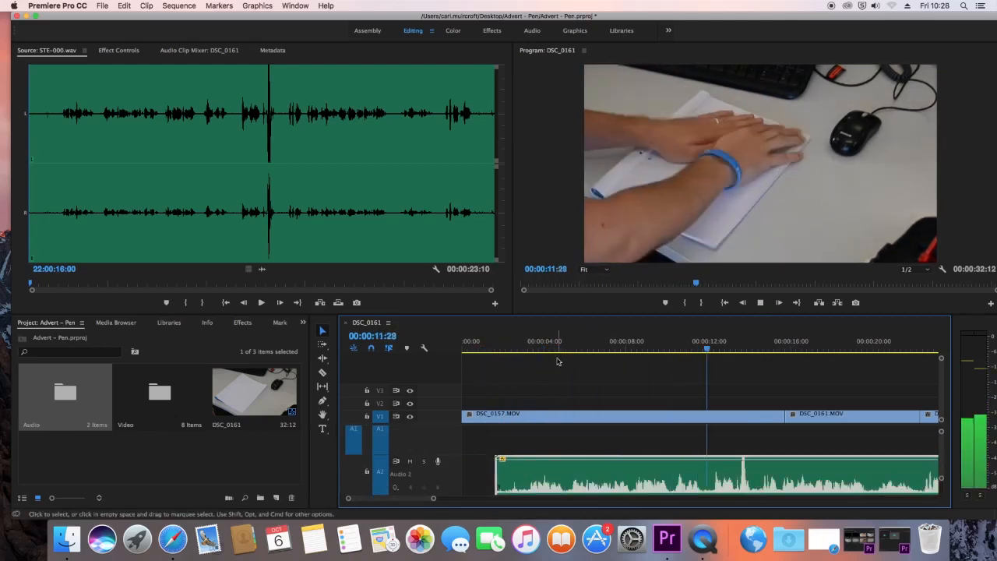
Step: Stop playback and split the STE-000.wav voice-over on A2 at 00:00:11:29 with the Razor tool
{"action": "key", "text": "space"}
{"action": "left_click_drag", "start_coordinate": [941, 477], "coordinate": [941, 488]}
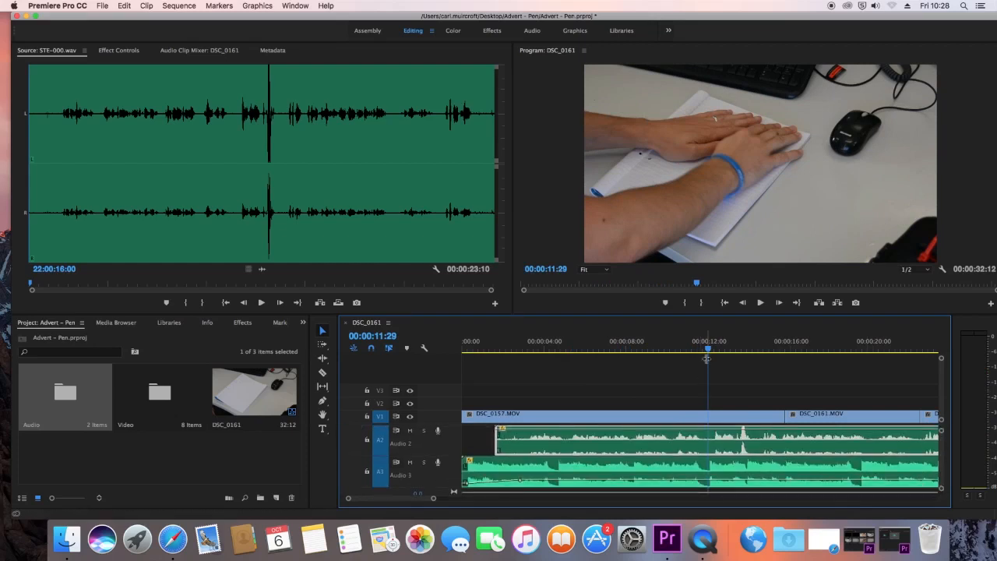
{"action": "mouse_move", "coordinate": [708, 352]}
{"action": "left_mouse_down"}
{"action": "mouse_move", "coordinate": [695, 350]}
{"action": "mouse_move", "coordinate": [708, 350]}
{"action": "left_mouse_up"}
{"action": "left_click_drag", "start_coordinate": [941, 430], "coordinate": [943, 438]}
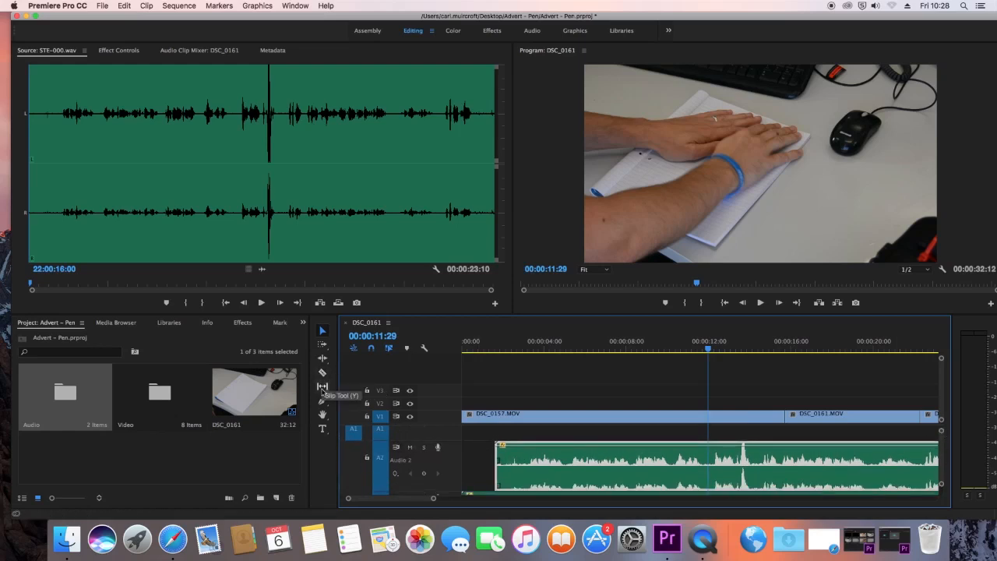
{"action": "left_click", "coordinate": [321, 374]}
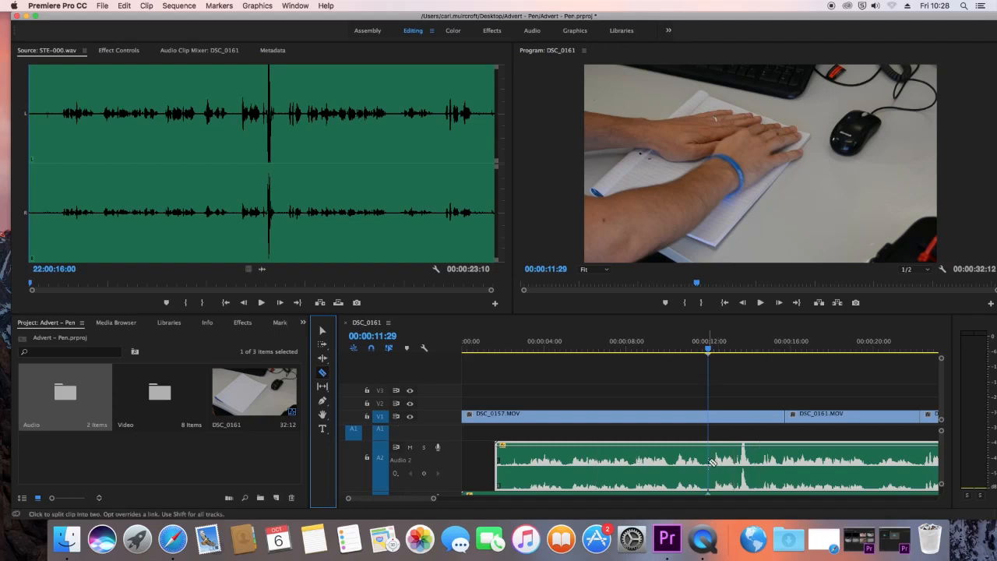
{"action": "left_click", "coordinate": [711, 462]}
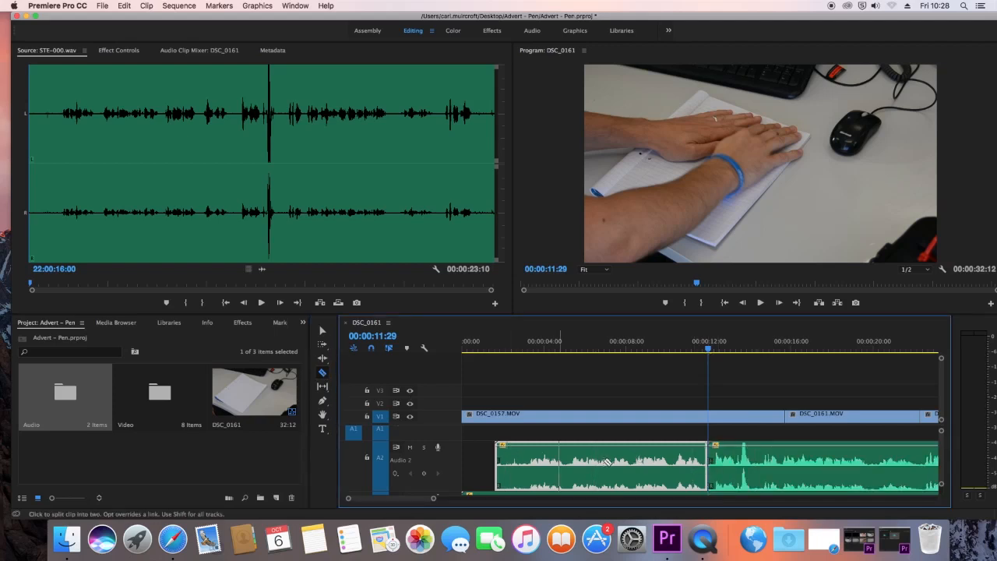
Step: Play the voice-over up to 00:00:11:19 and split its first segment on A2 at about 00:00:10:05
{"action": "left_click", "coordinate": [650, 349]}
{"action": "key", "text": "space"}
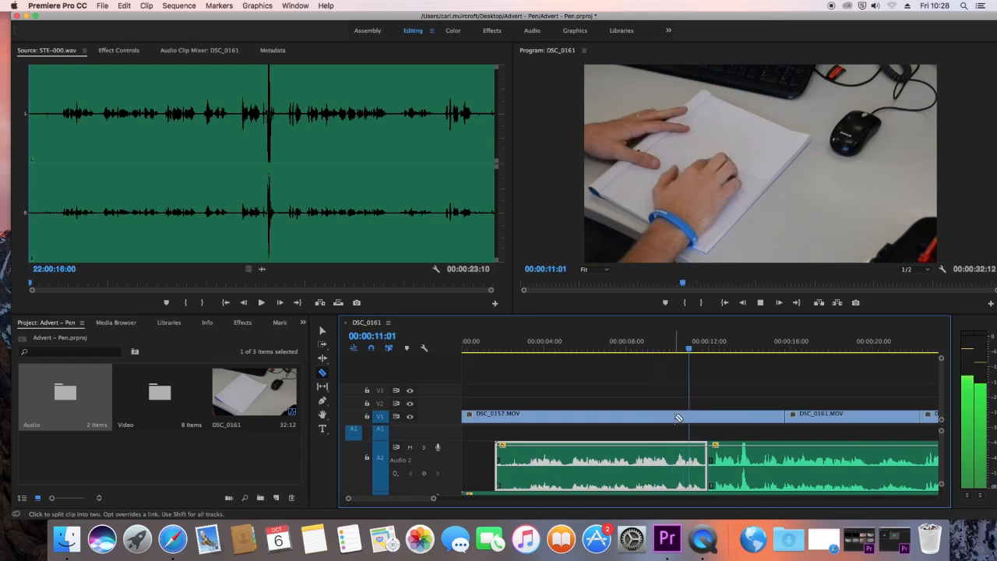
{"action": "key", "text": "space"}
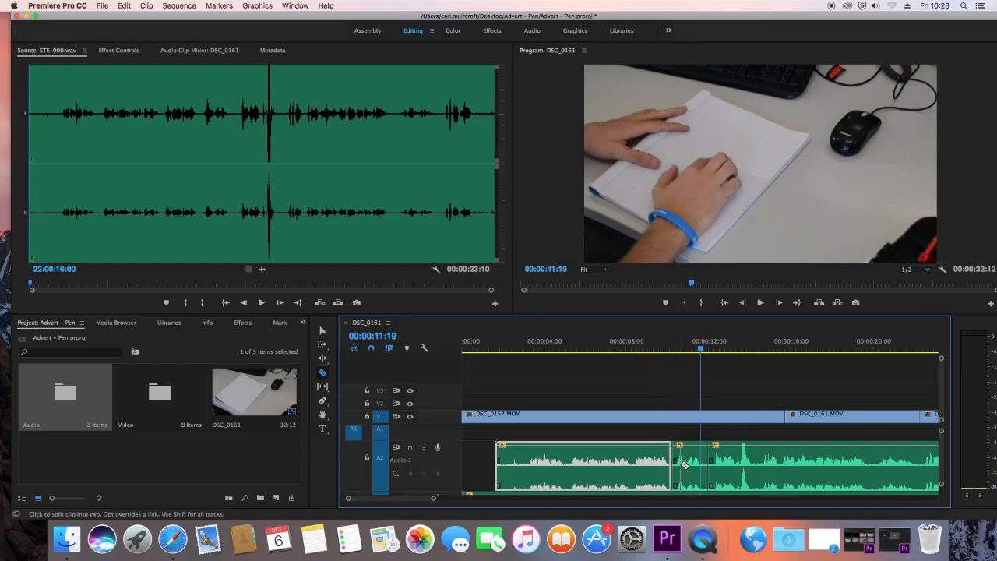
Step: Play on from about 00:00:13:20 and split the A2 voice-over at 00:00:14:10 and 00:00:19:29
{"action": "left_click_drag", "start_coordinate": [701, 350], "coordinate": [742, 358]}
{"action": "key", "text": "space"}
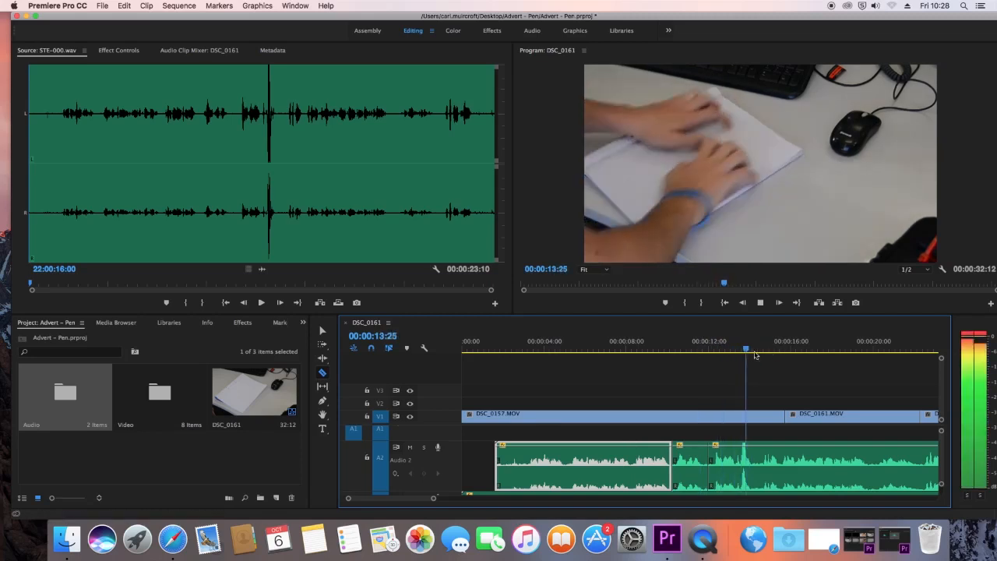
{"action": "left_click", "coordinate": [716, 340]}
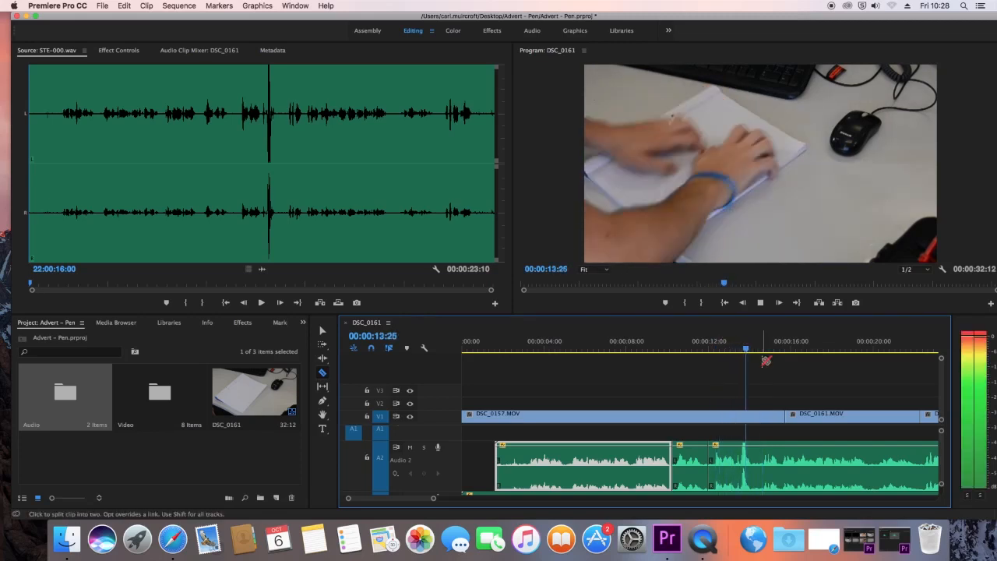
{"action": "key", "text": "space"}
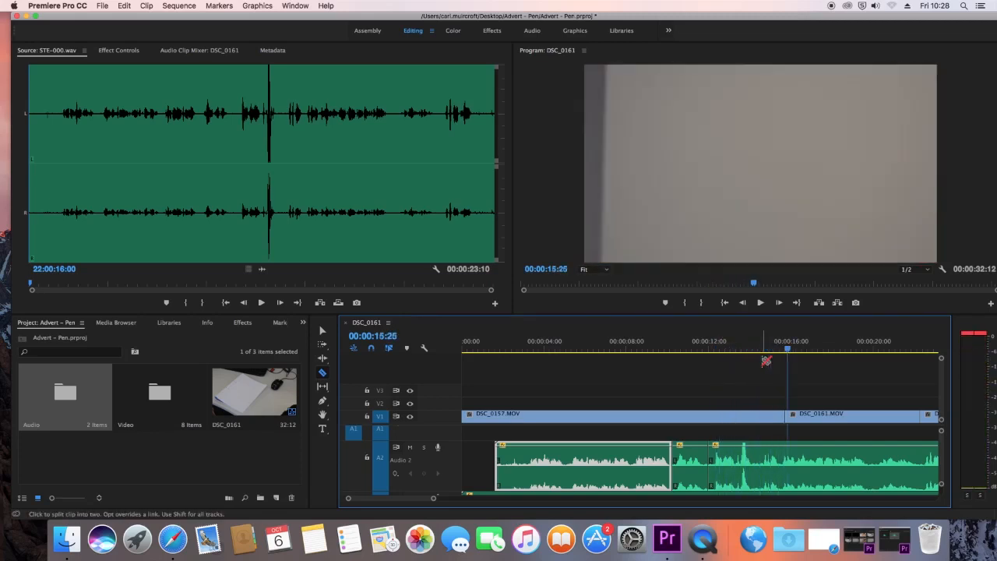
{"action": "left_click_drag", "start_coordinate": [788, 352], "coordinate": [756, 352]}
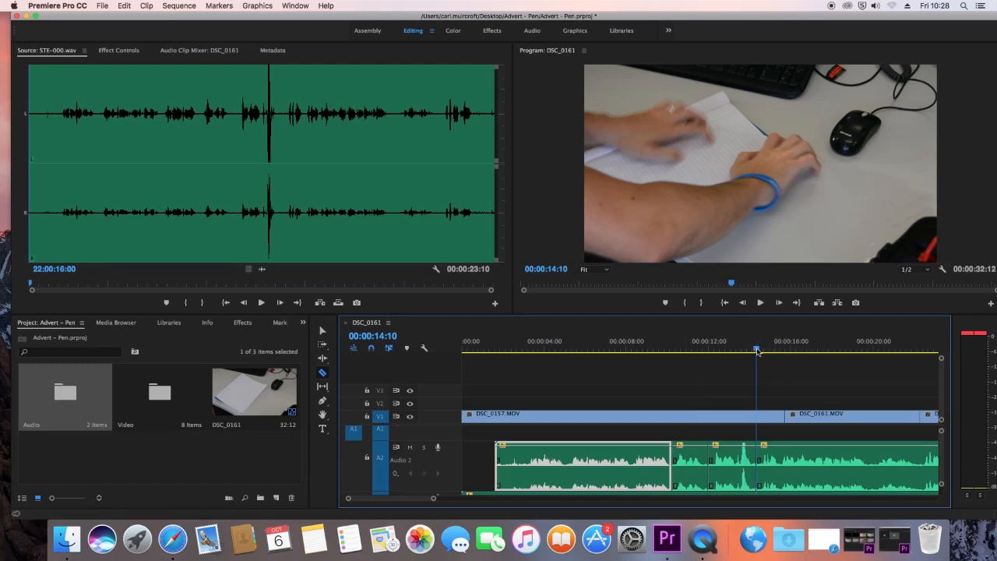
{"action": "left_click_drag", "start_coordinate": [757, 352], "coordinate": [872, 354]}
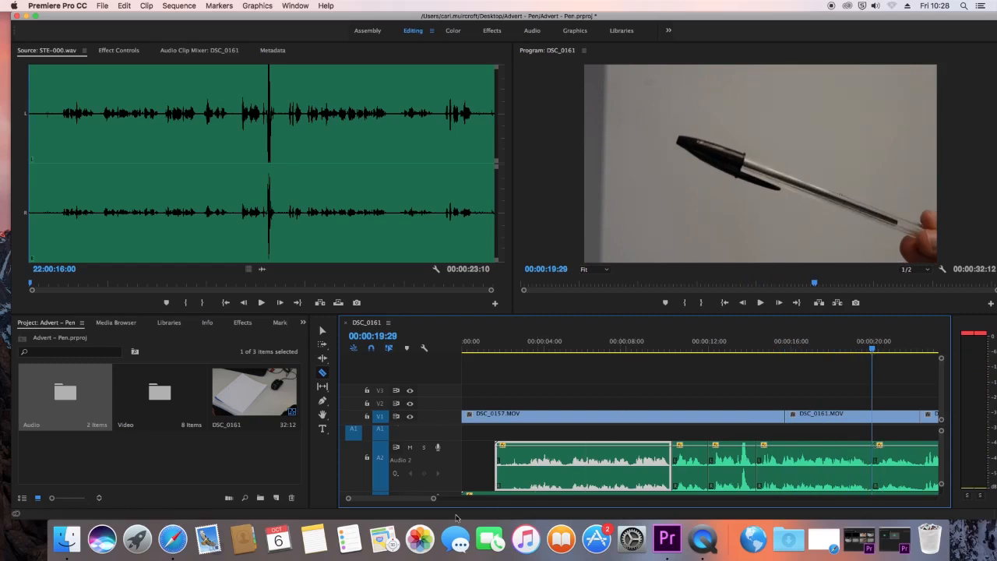
Step: Move the last A2 voice-over segment to start at about 00:00:25:18 and the segment before it to about 00:00:18:24
{"action": "left_click_drag", "start_coordinate": [426, 499], "coordinate": [435, 499]}
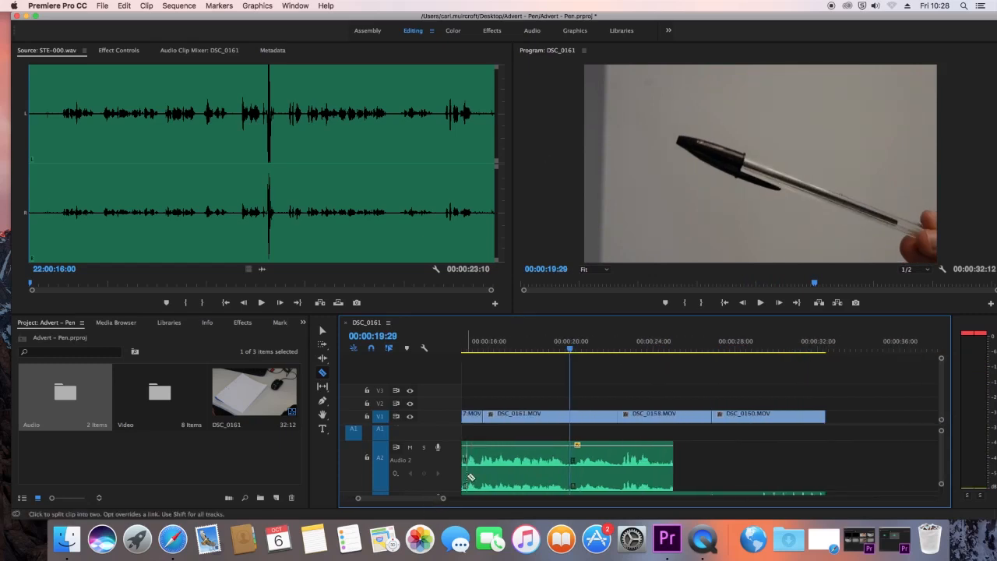
{"action": "left_click", "coordinate": [322, 331]}
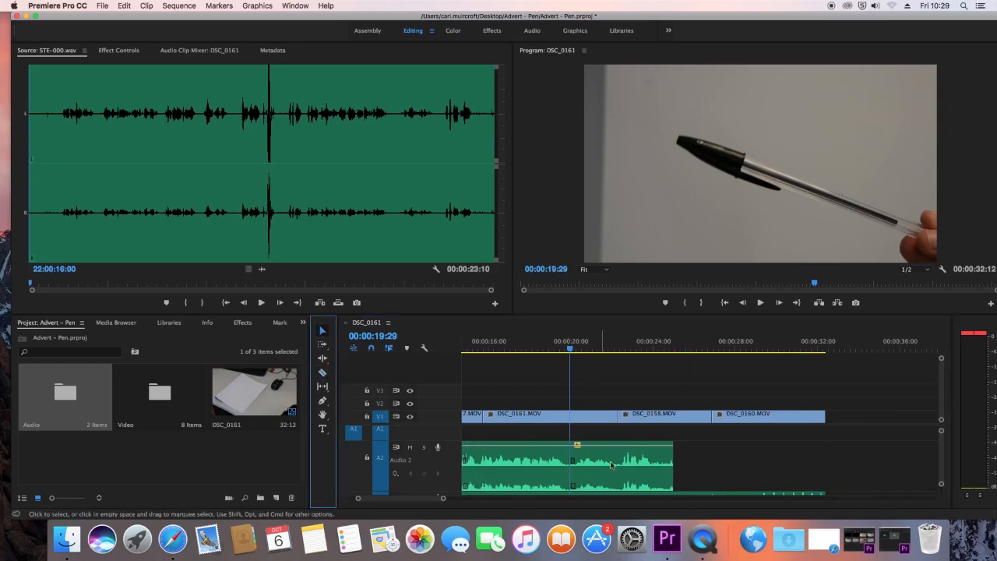
{"action": "left_click_drag", "start_coordinate": [614, 455], "coordinate": [726, 455]}
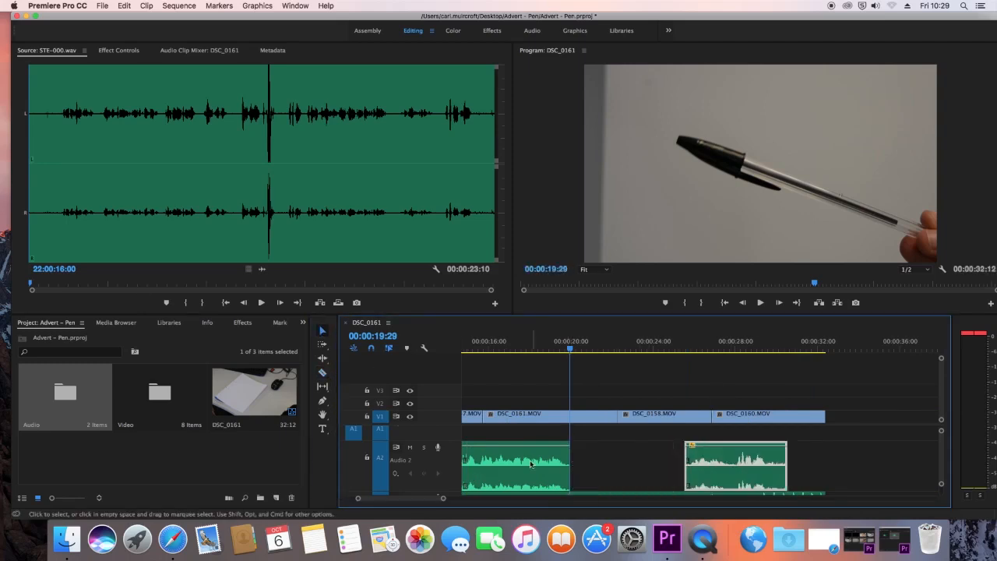
{"action": "left_click", "coordinate": [521, 457]}
{"action": "left_click_drag", "start_coordinate": [521, 457], "coordinate": [591, 461]}
{"action": "left_click_drag", "start_coordinate": [602, 459], "coordinate": [603, 457]}
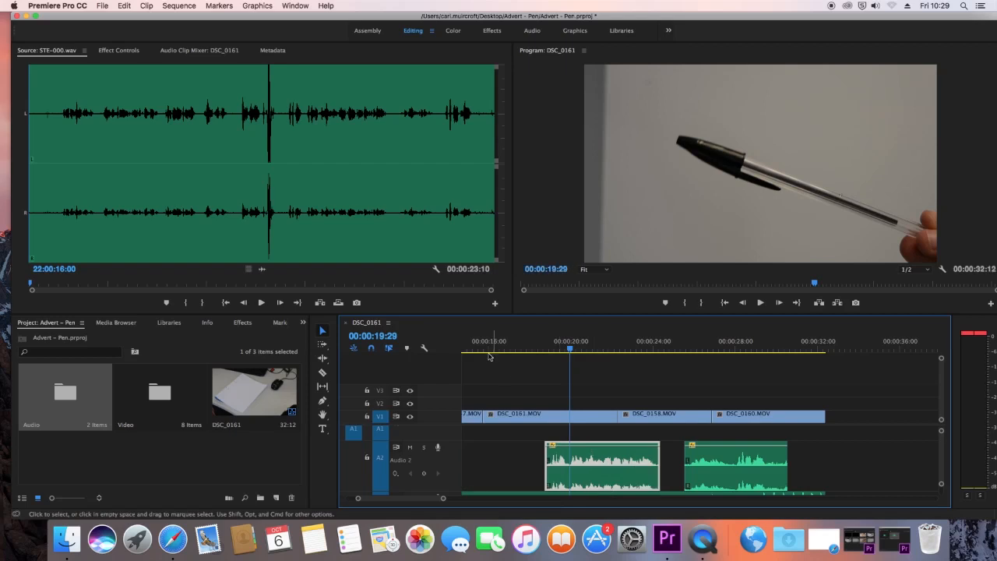
Step: Play the second half of the sequence and split the last A2 voice-over segment at about 00:00:27:23
{"action": "left_click", "coordinate": [482, 348]}
{"action": "key", "text": "space"}
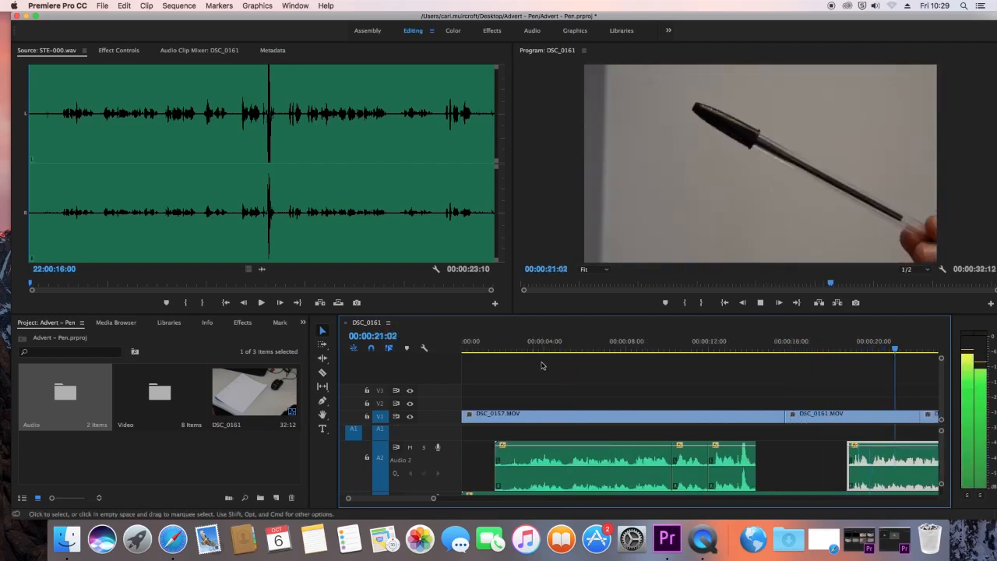
{"action": "key", "text": "space"}
{"action": "left_click", "coordinate": [323, 373]}
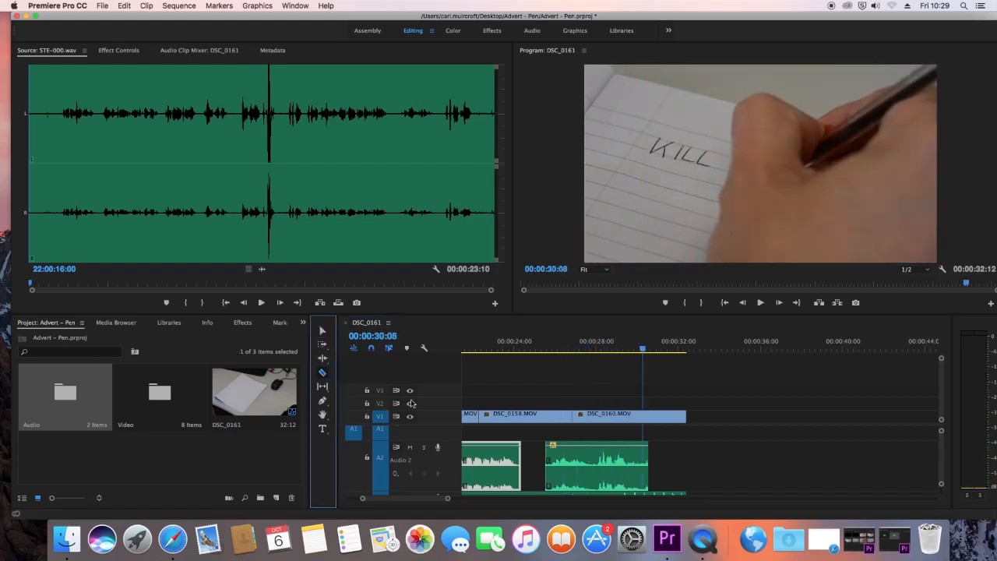
{"action": "left_click_drag", "start_coordinate": [437, 498], "coordinate": [422, 499]}
Step: Play from the start and move the two short A2 voice-over segments together to start at about 00:00:13:00
{"action": "left_click", "coordinate": [464, 349]}
{"action": "key", "text": "space"}
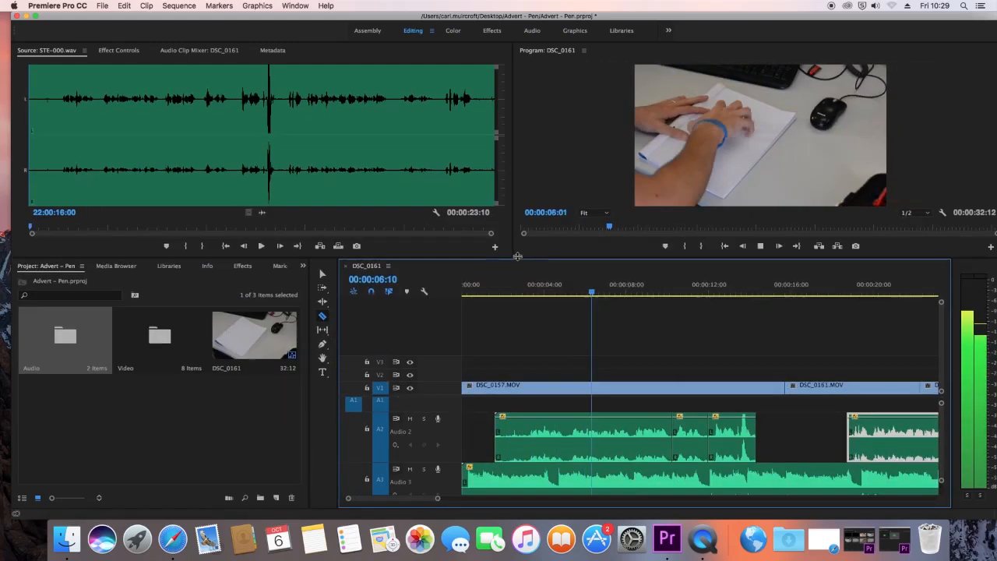
{"action": "left_click", "coordinate": [469, 281]}
{"action": "key", "text": "space"}
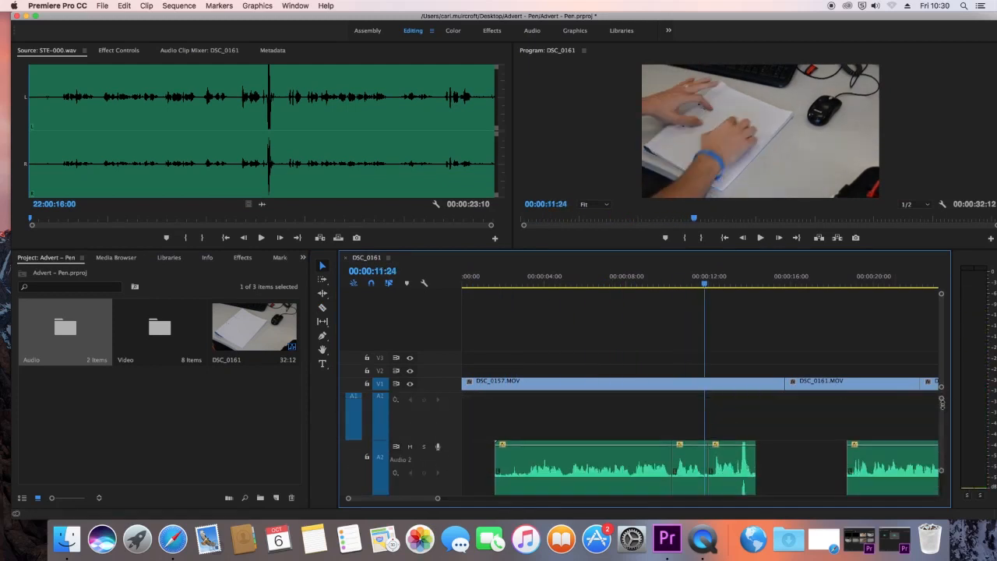
{"action": "left_click_drag", "start_coordinate": [708, 450], "coordinate": [760, 448]}
Step: Play back the repositioned voice-over and move its last A2 segment to end with the DSC_0160.MOV clip
{"action": "left_click", "coordinate": [676, 281]}
{"action": "key", "text": "space"}
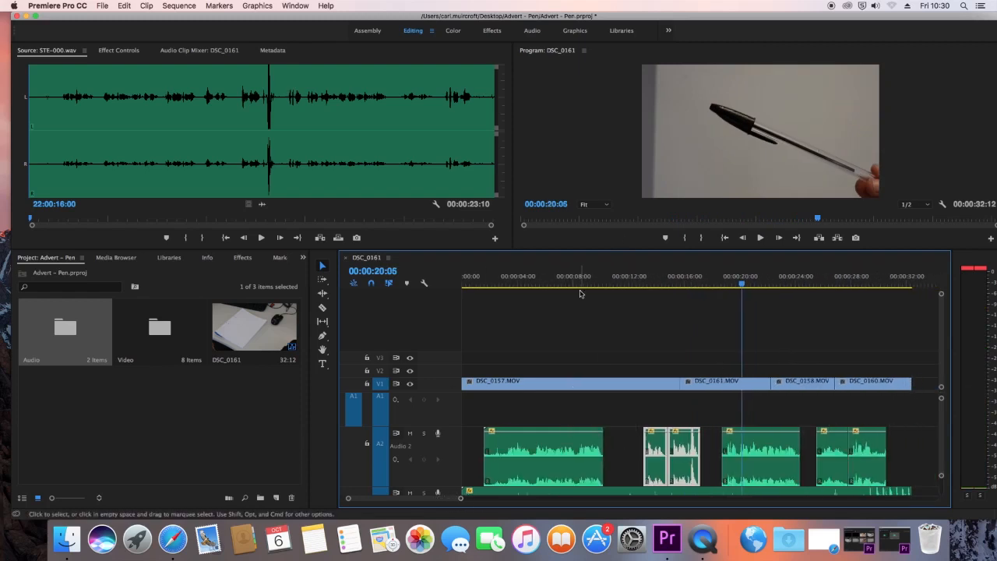
{"action": "left_click_drag", "start_coordinate": [614, 283], "coordinate": [811, 302]}
{"action": "left_click_drag", "start_coordinate": [870, 440], "coordinate": [896, 441]}
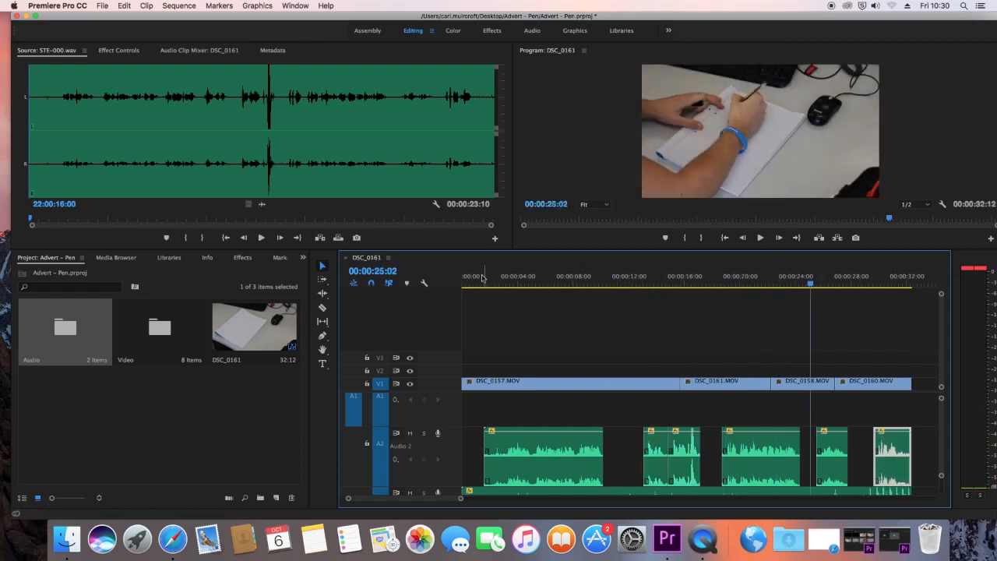
Step: Open the Video bin and place Comp 1.mov on V2, aligned with the start of DSC_0161.MOV
{"action": "left_click_drag", "start_coordinate": [478, 282], "coordinate": [569, 319]}
{"action": "scroll", "coordinate": [621, 414], "scroll_direction": "down", "scroll_amount": 3}
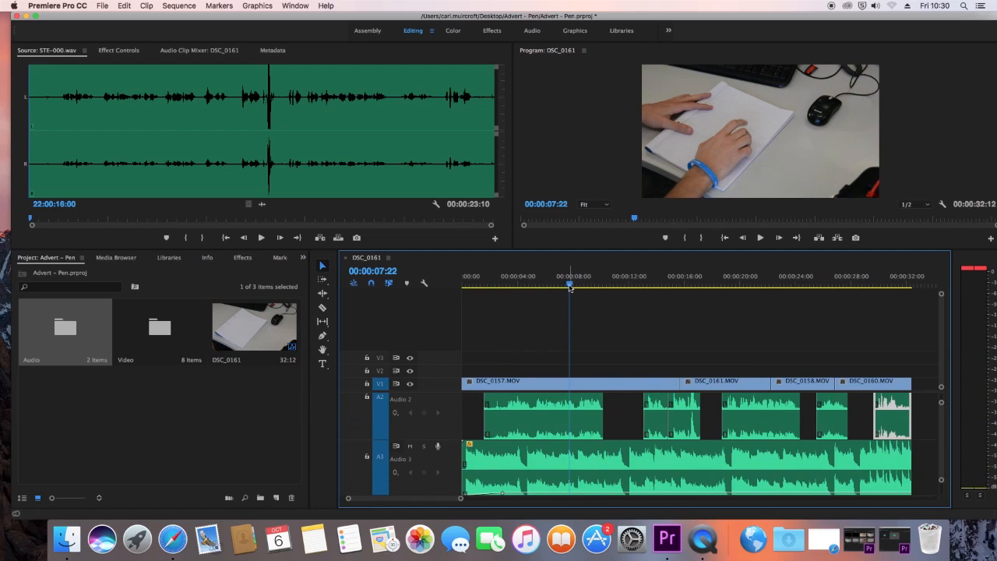
{"action": "mouse_move", "coordinate": [570, 287]}
{"action": "left_mouse_down"}
{"action": "mouse_move", "coordinate": [589, 288]}
{"action": "mouse_move", "coordinate": [564, 287]}
{"action": "left_mouse_up"}
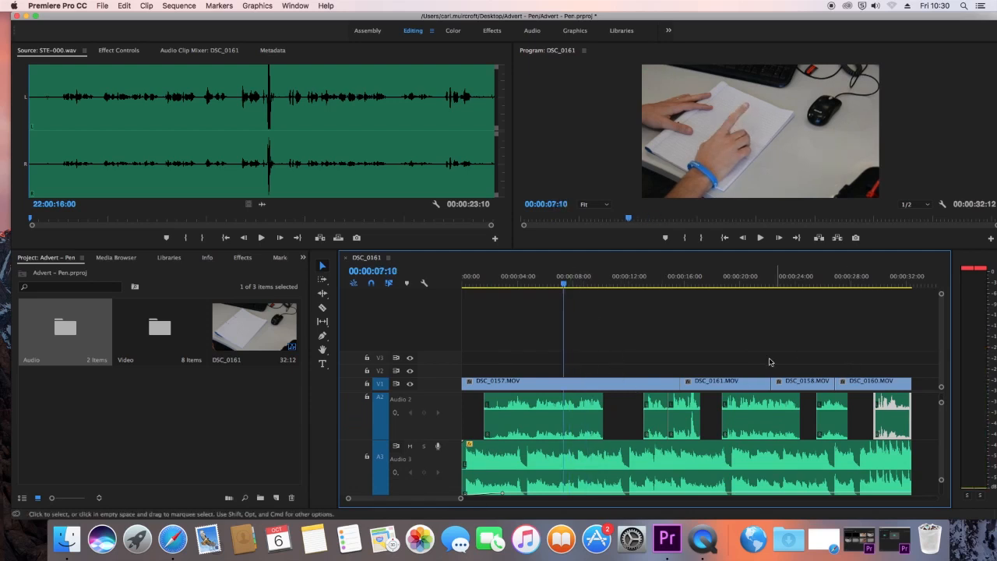
{"action": "double_click", "coordinate": [155, 334]}
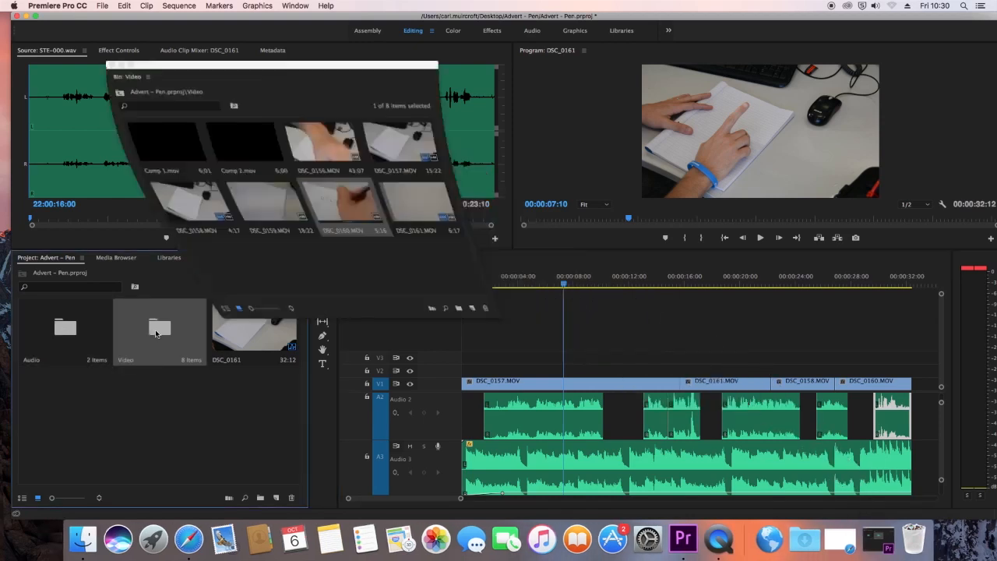
{"action": "left_click", "coordinate": [154, 144]}
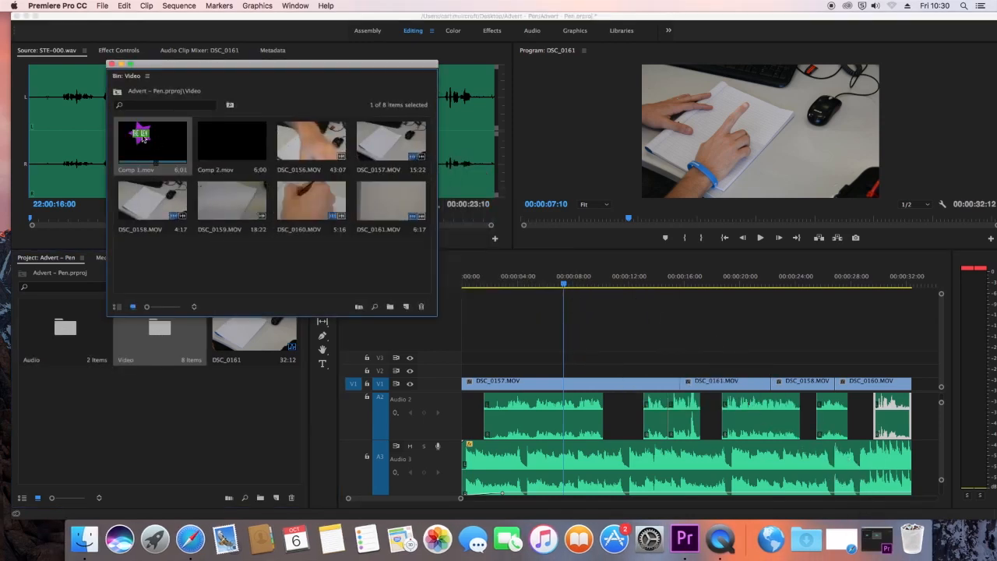
{"action": "left_click_drag", "start_coordinate": [141, 137], "coordinate": [687, 375]}
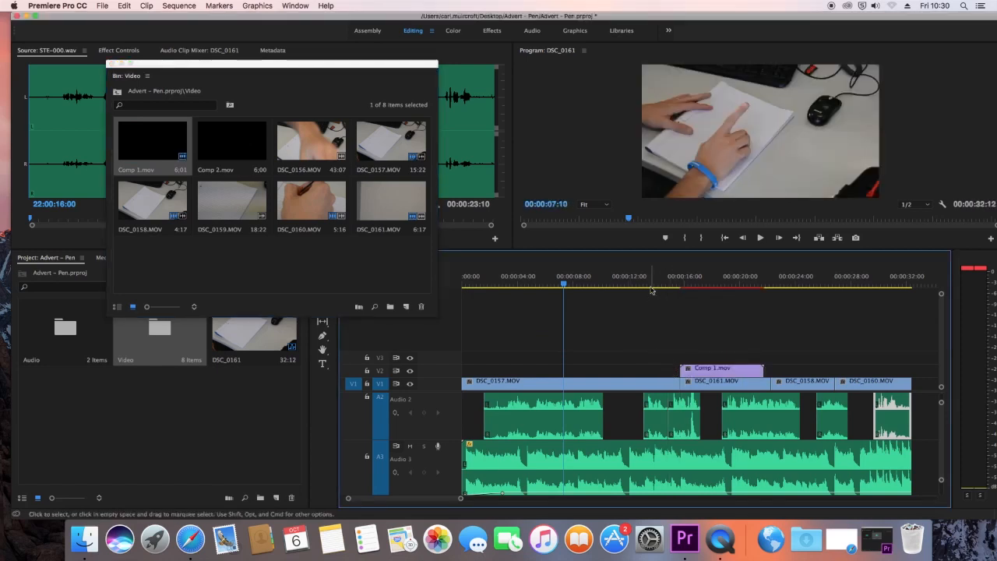
Step: Play the sequence from just before Comp 1.mov to 00:00:19:00 to preview the title over the pen shot
{"action": "left_click_drag", "start_coordinate": [647, 286], "coordinate": [668, 287]}
{"action": "key", "text": "space"}
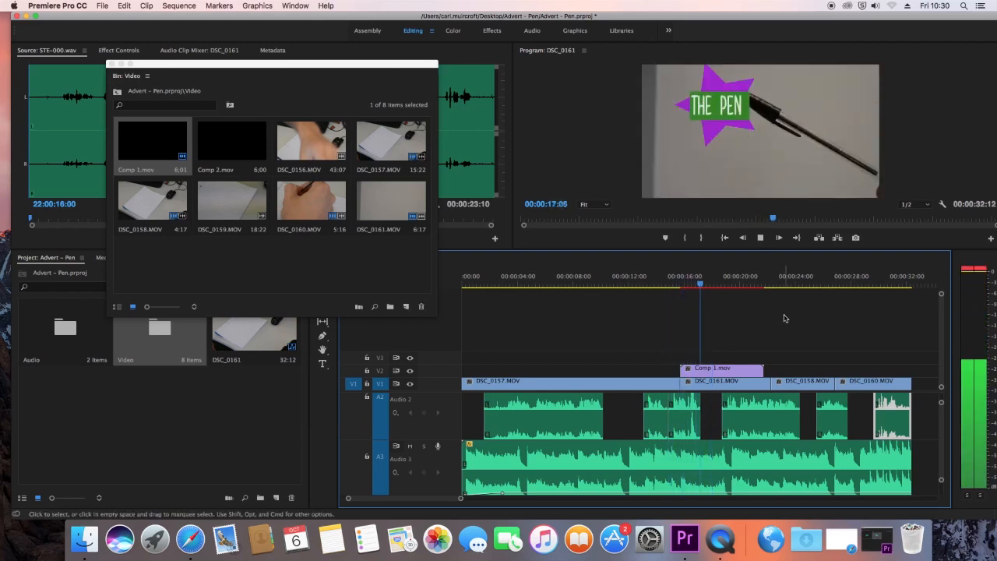
{"action": "key", "text": "space"}
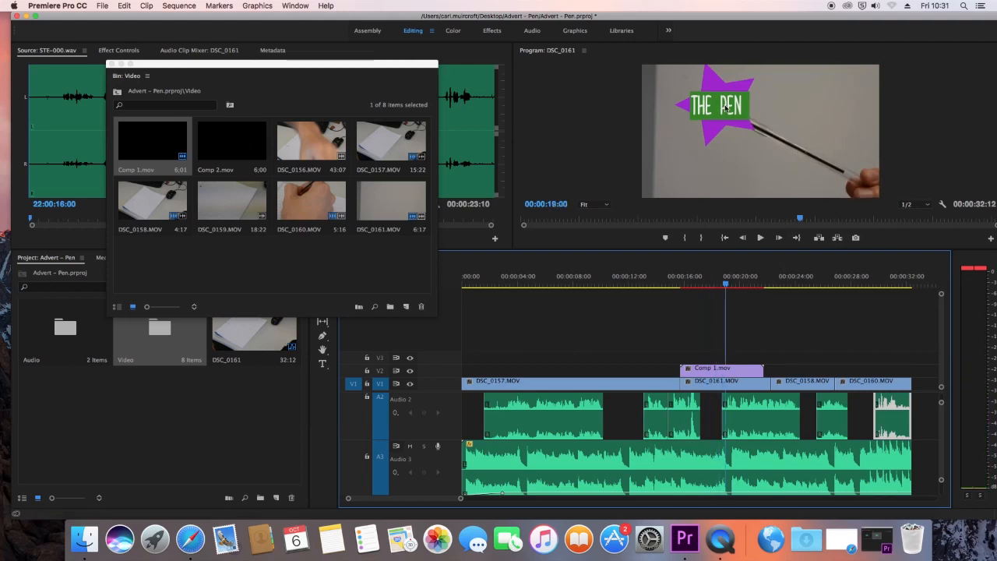
Step: Show Comp 1.mov's Motion settings and set its scale to 73 and its position to 525, 888
{"action": "left_click", "coordinate": [735, 371]}
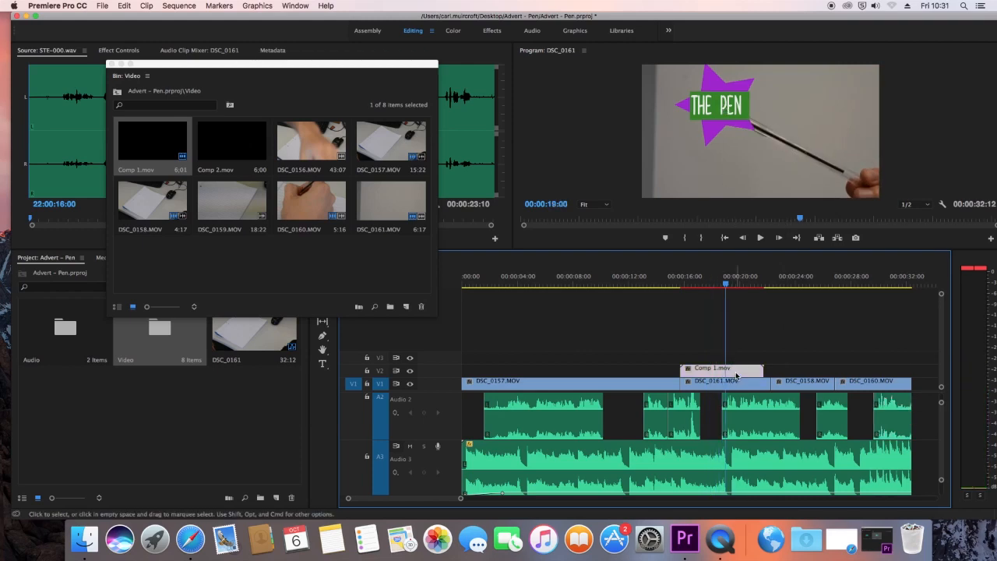
{"action": "left_click_drag", "start_coordinate": [270, 68], "coordinate": [281, 282]}
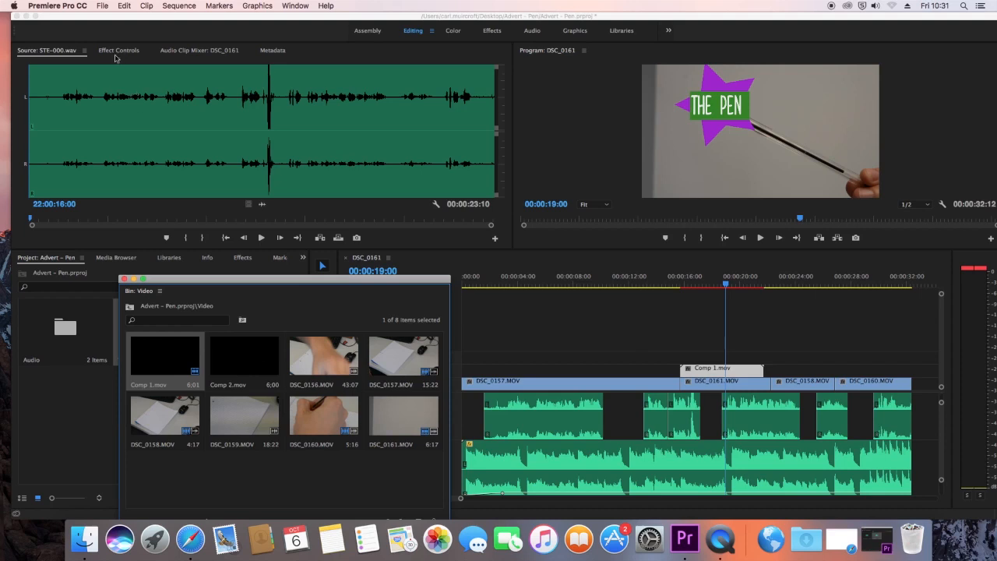
{"action": "left_click", "coordinate": [115, 51]}
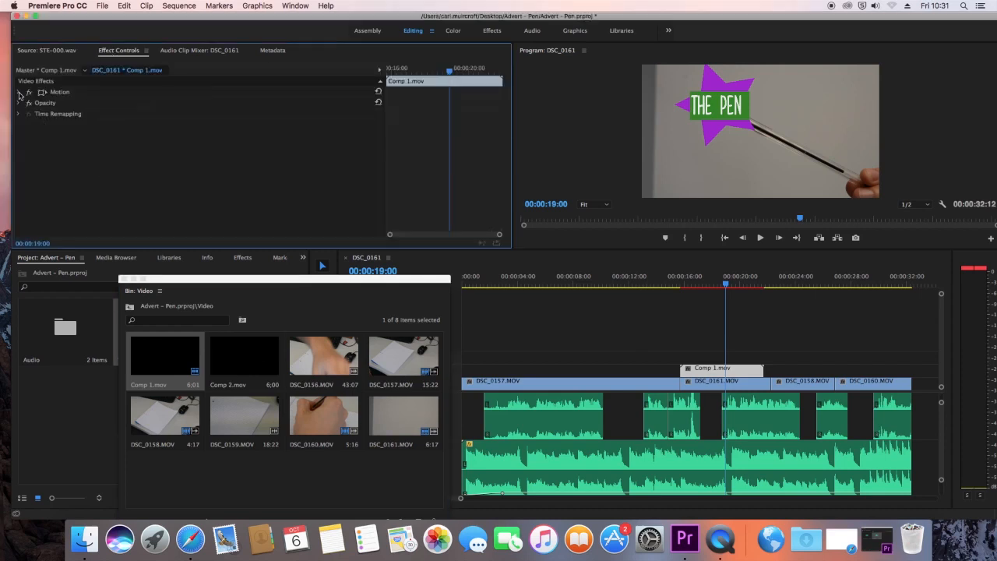
{"action": "left_click", "coordinate": [20, 93]}
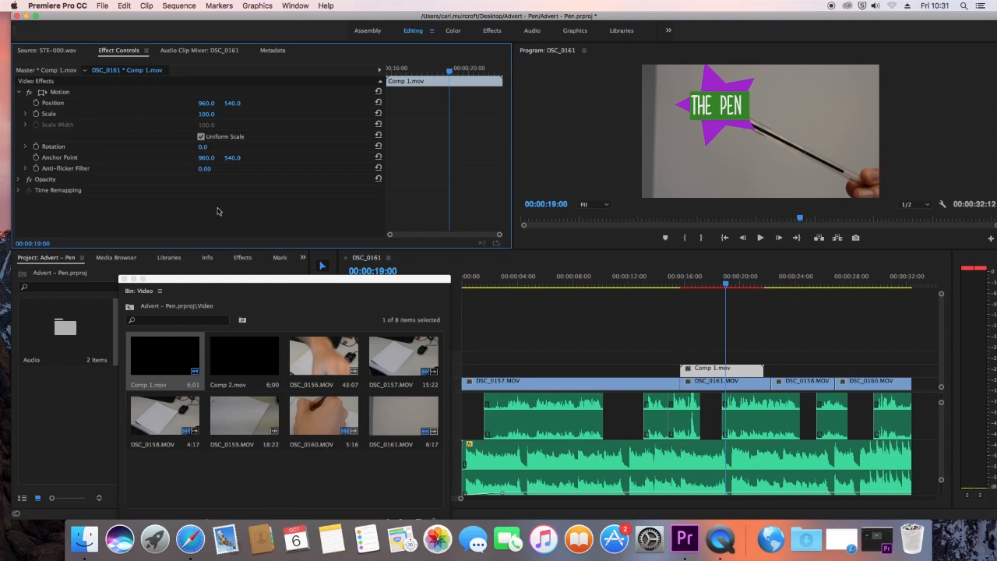
{"action": "left_click", "coordinate": [50, 115]}
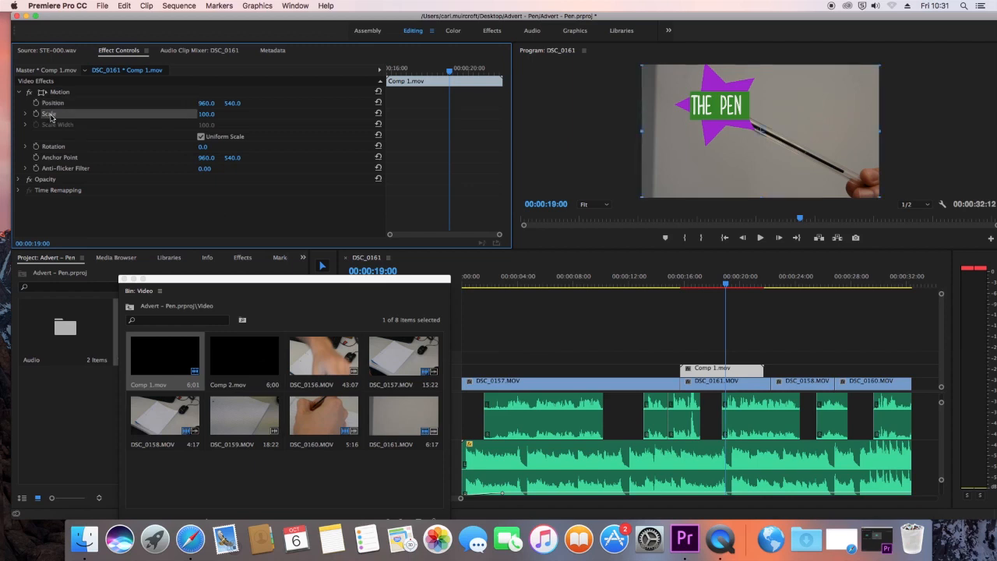
{"action": "left_click", "coordinate": [55, 146]}
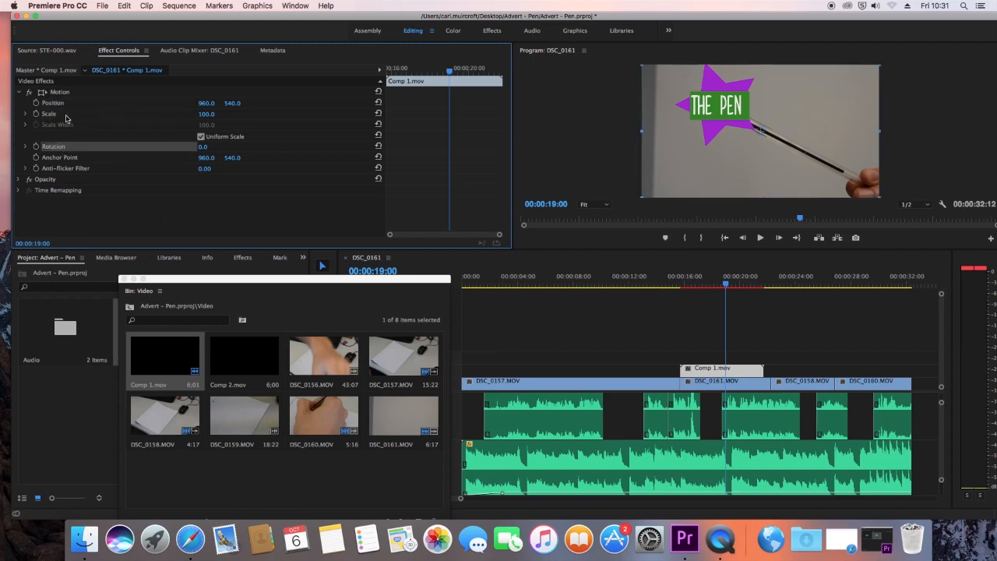
{"action": "left_click", "coordinate": [67, 117]}
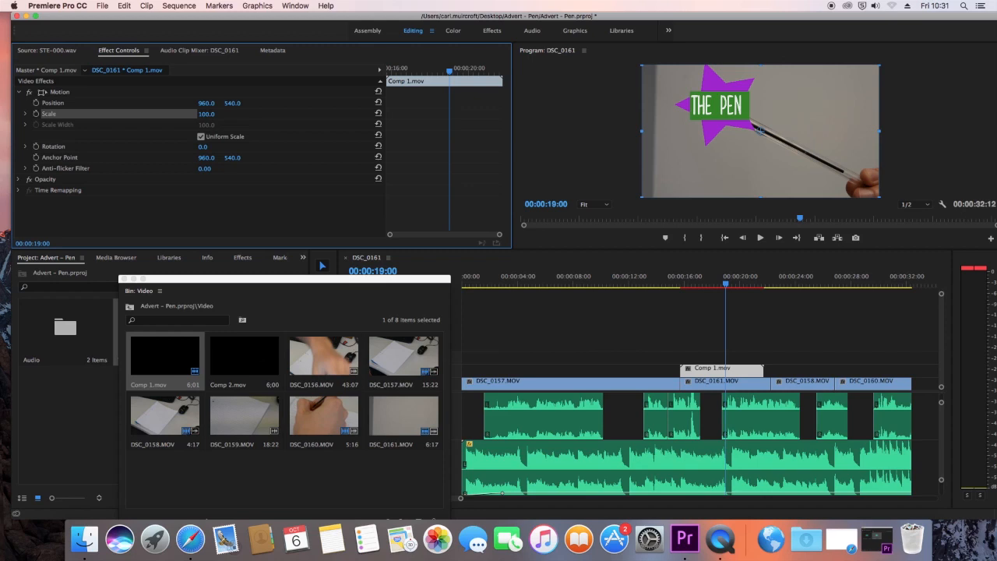
{"action": "left_click", "coordinate": [222, 114]}
{"action": "left_click_drag", "start_coordinate": [204, 114], "coordinate": [254, 103]}
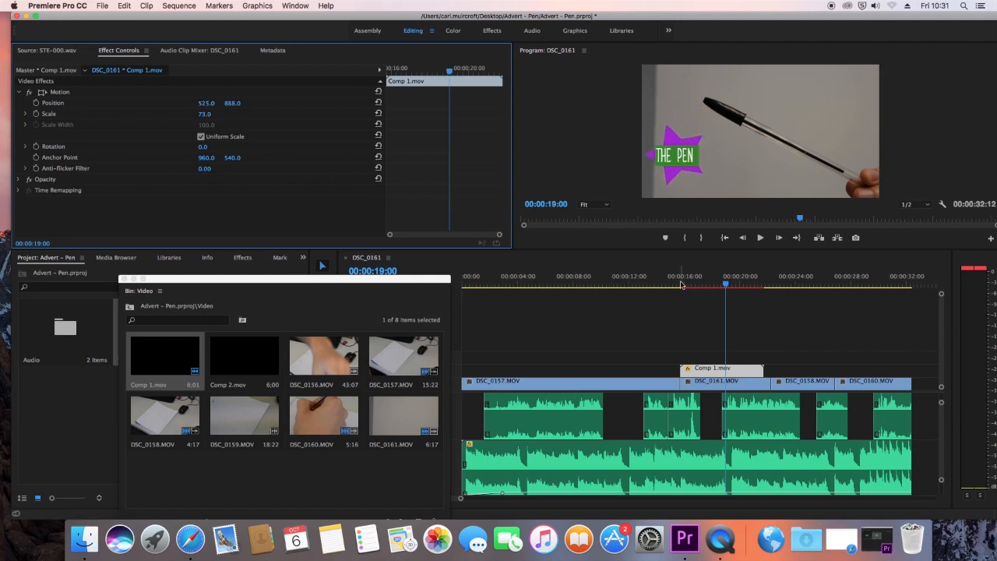
Step: Play the sequence from before Comp 1.mov to about 00:00:19:21 to preview the resized title
{"action": "left_click", "coordinate": [681, 285]}
{"action": "left_click", "coordinate": [656, 285]}
{"action": "key", "text": "space"}
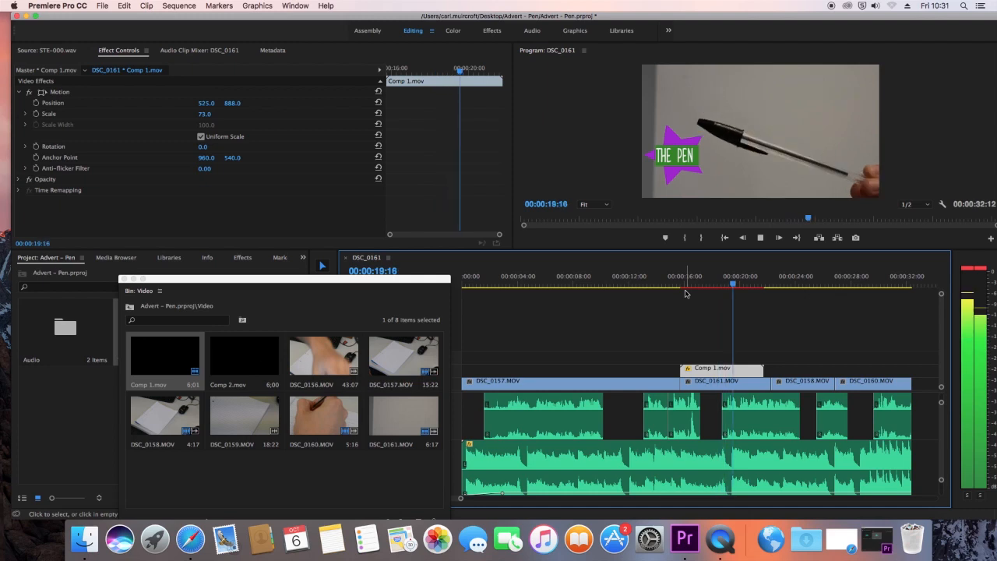
{"action": "key", "text": "space"}
Step: Place Comp 2.mov on V3, aligned with the voice-over segment starting before 00:00:19:00, and play the two titles together
{"action": "left_click_drag", "start_coordinate": [203, 278], "coordinate": [310, 393]}
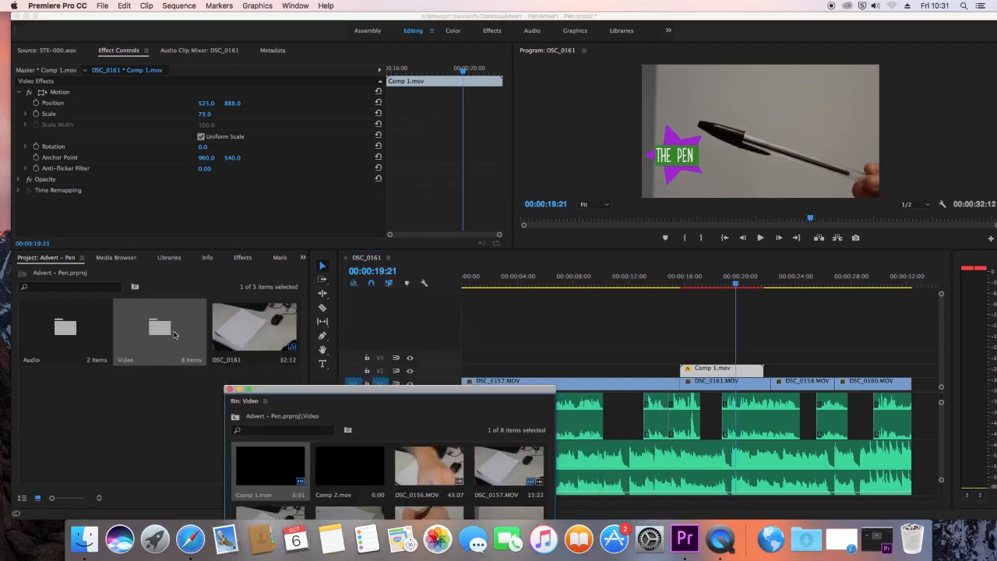
{"action": "left_click_drag", "start_coordinate": [300, 391], "coordinate": [134, 176]}
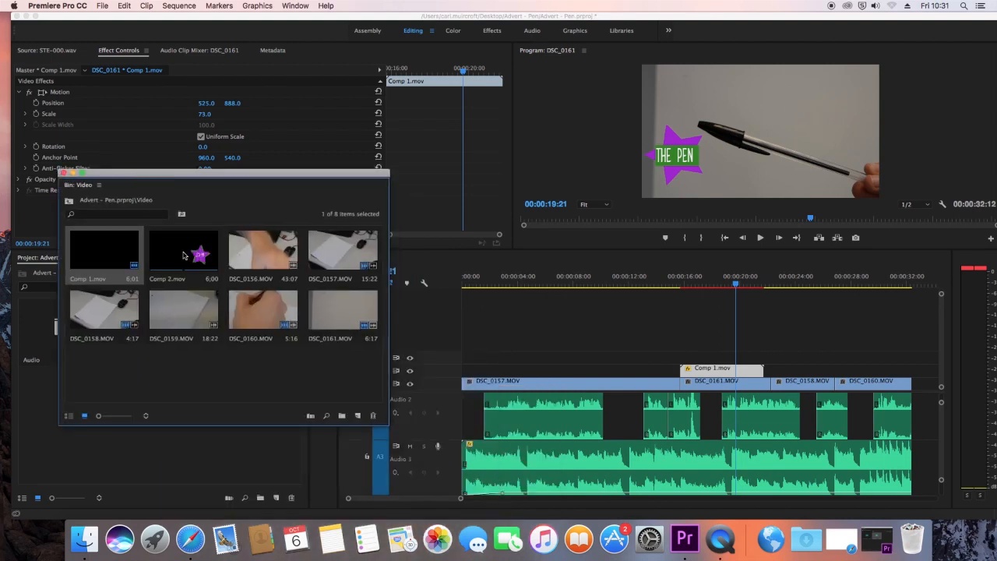
{"action": "left_click_drag", "start_coordinate": [187, 253], "coordinate": [732, 356]}
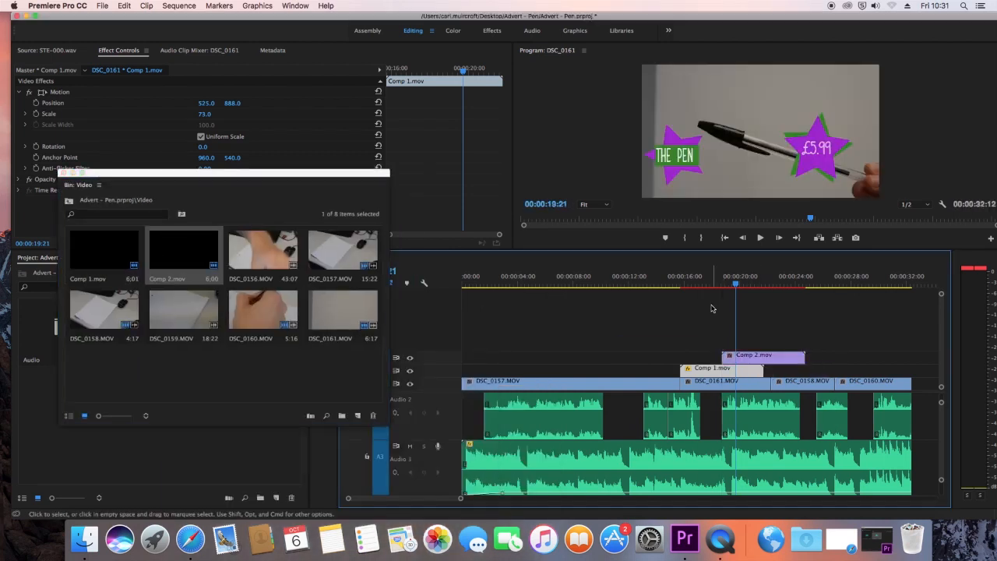
{"action": "left_click", "coordinate": [706, 284]}
{"action": "key", "text": "space"}
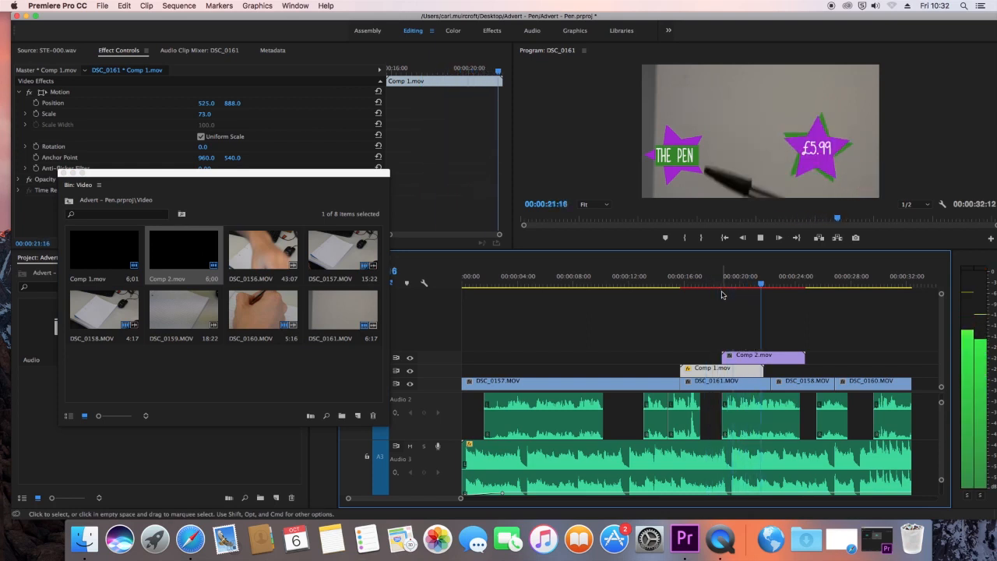
{"action": "key", "text": "space"}
Step: Set Comp 2.mov's position to 1038, 174, checking the price star over the pen shot at 00:00:19:19
{"action": "left_click_drag", "start_coordinate": [754, 289], "coordinate": [718, 287]}
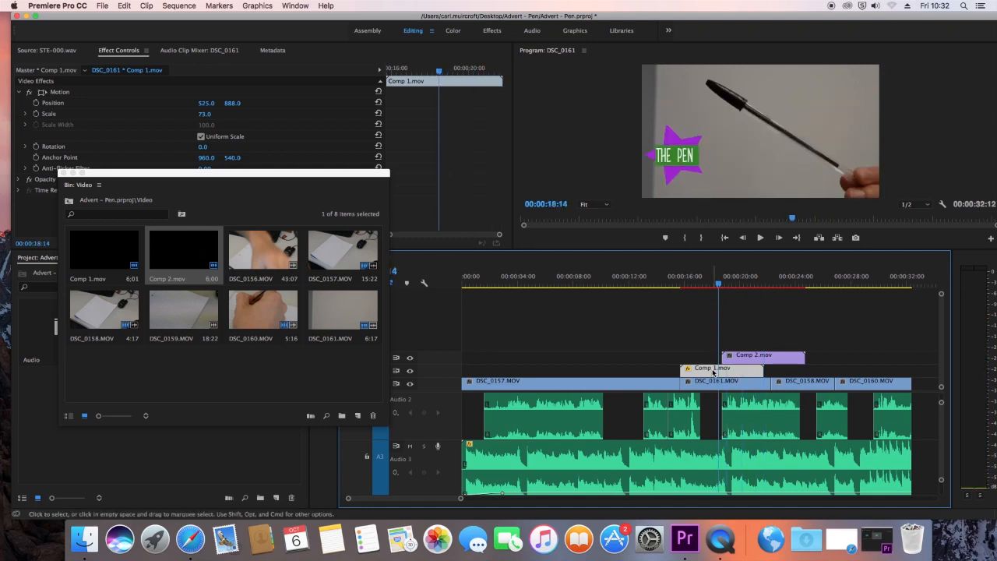
{"action": "mouse_move", "coordinate": [718, 287]}
{"action": "left_mouse_down"}
{"action": "mouse_move", "coordinate": [740, 290]}
{"action": "mouse_move", "coordinate": [729, 290]}
{"action": "left_mouse_up"}
{"action": "left_click", "coordinate": [750, 356]}
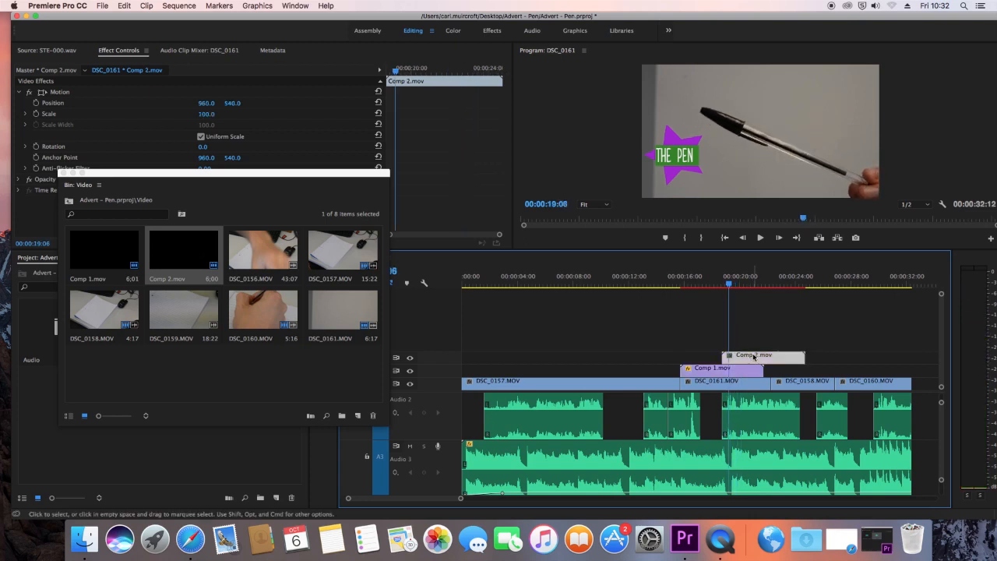
{"action": "left_click_drag", "start_coordinate": [209, 104], "coordinate": [207, 105]}
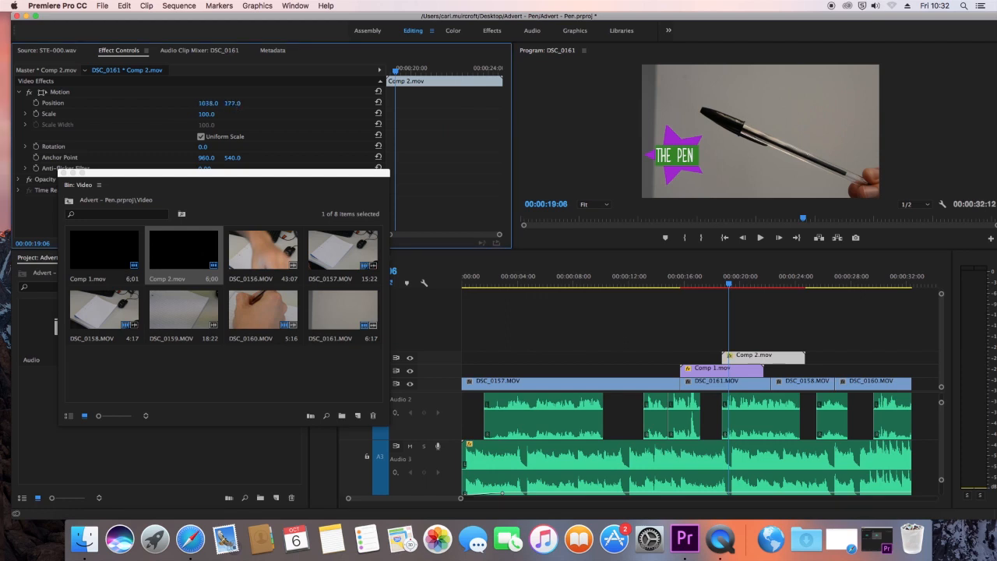
{"action": "left_click", "coordinate": [738, 285]}
{"action": "left_click_drag", "start_coordinate": [740, 286], "coordinate": [736, 285]}
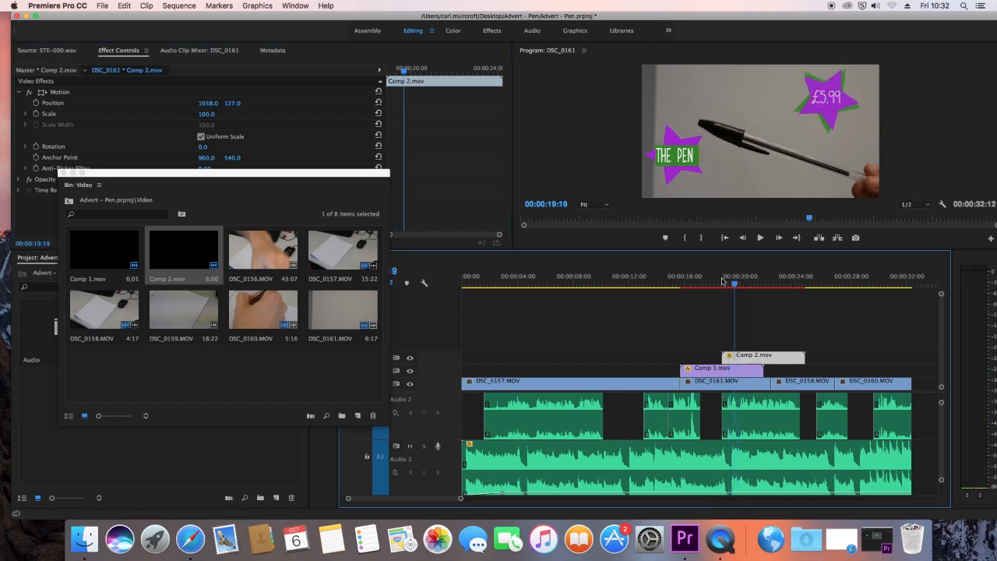
{"action": "left_click_drag", "start_coordinate": [232, 107], "coordinate": [235, 104]}
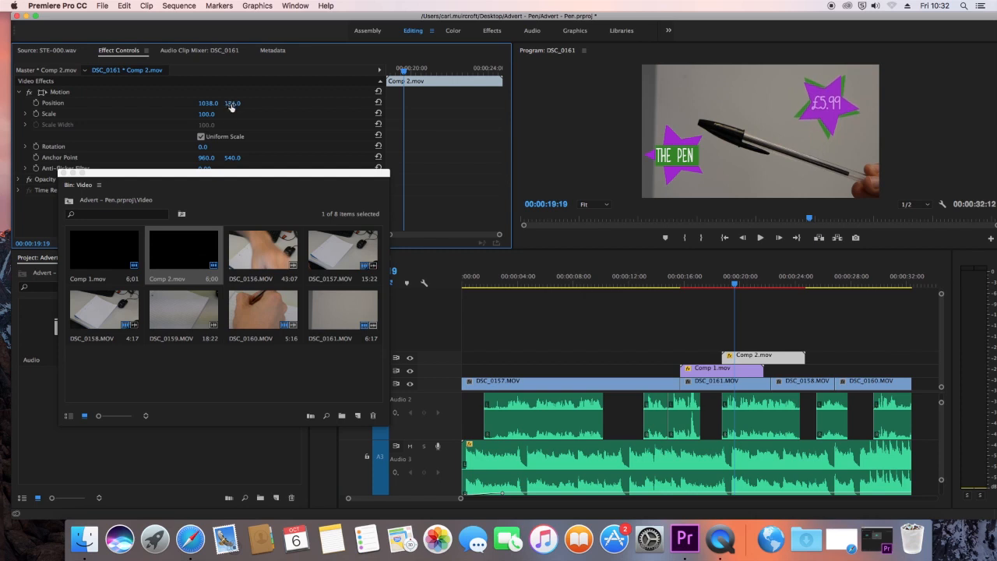
Step: Set Comp 1.mov's scale to 84 and its position to 639, 940
{"action": "left_click", "coordinate": [711, 372]}
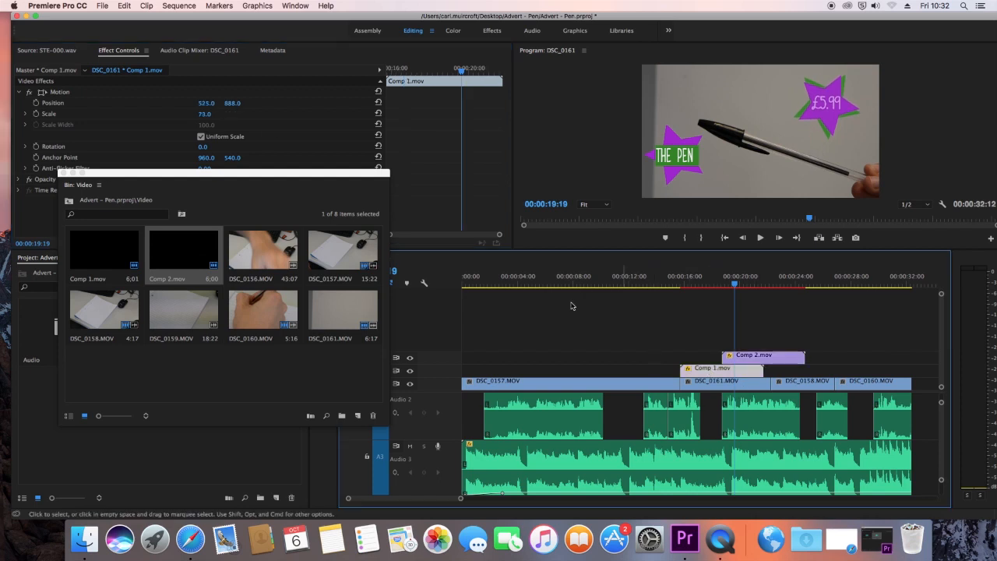
{"action": "left_click", "coordinate": [204, 114]}
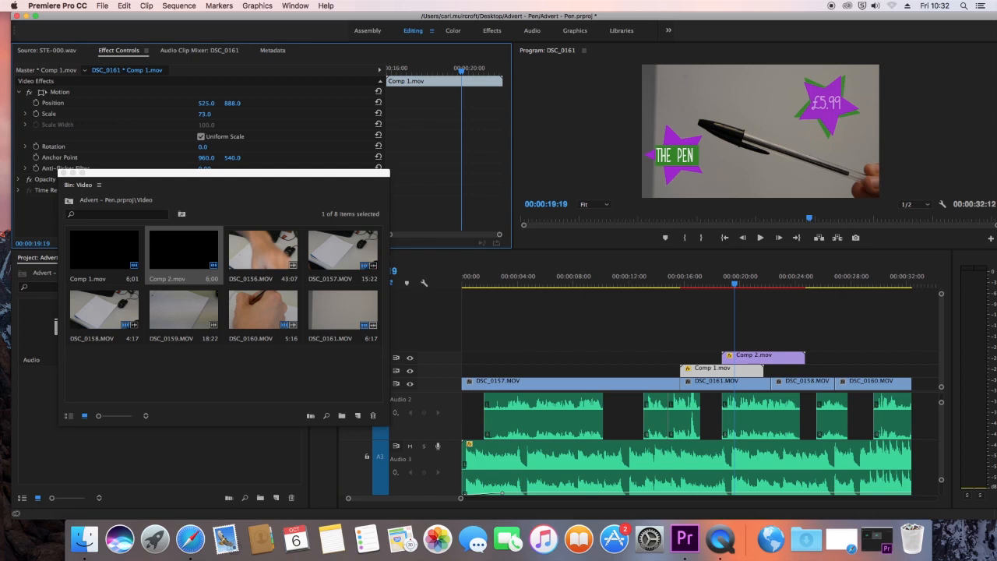
{"action": "left_click_drag", "start_coordinate": [204, 113], "coordinate": [235, 103]}
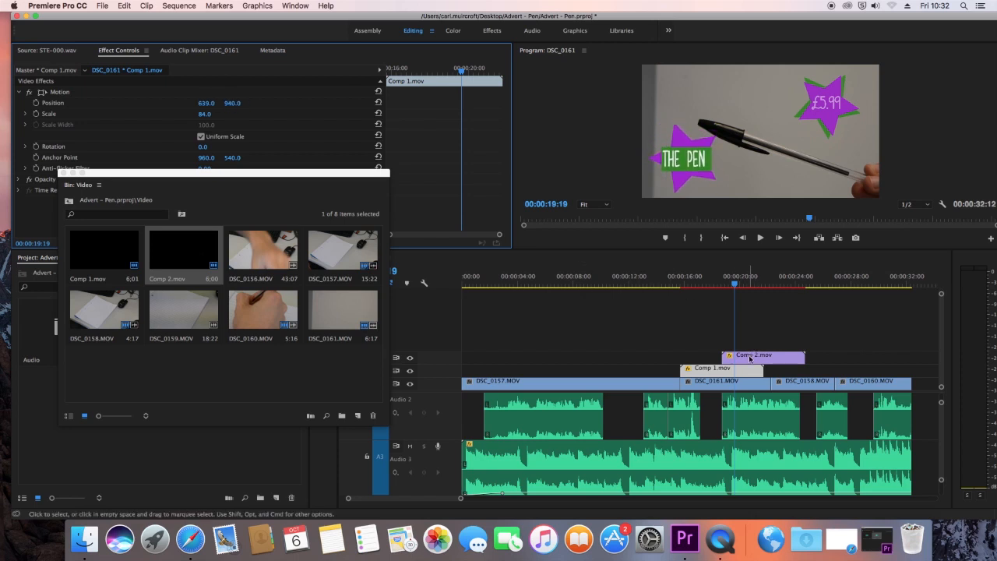
Step: Move Comp 2.mov earlier on V3 to start at about 00:00:17:03 and play back both titles to its end
{"action": "left_click_drag", "start_coordinate": [750, 358], "coordinate": [737, 363]}
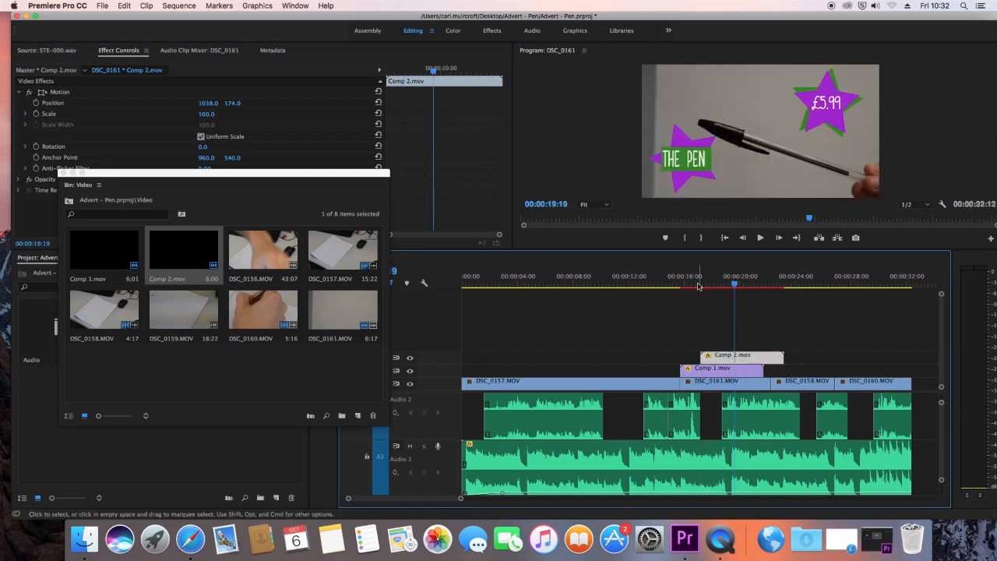
{"action": "left_click_drag", "start_coordinate": [674, 287], "coordinate": [693, 286]}
{"action": "key", "text": "space"}
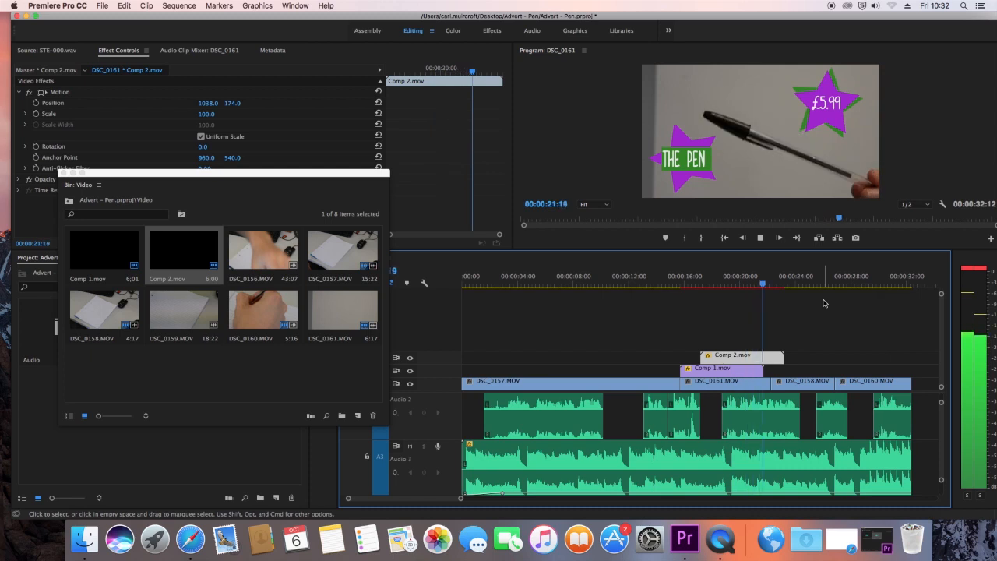
{"action": "key", "text": "space"}
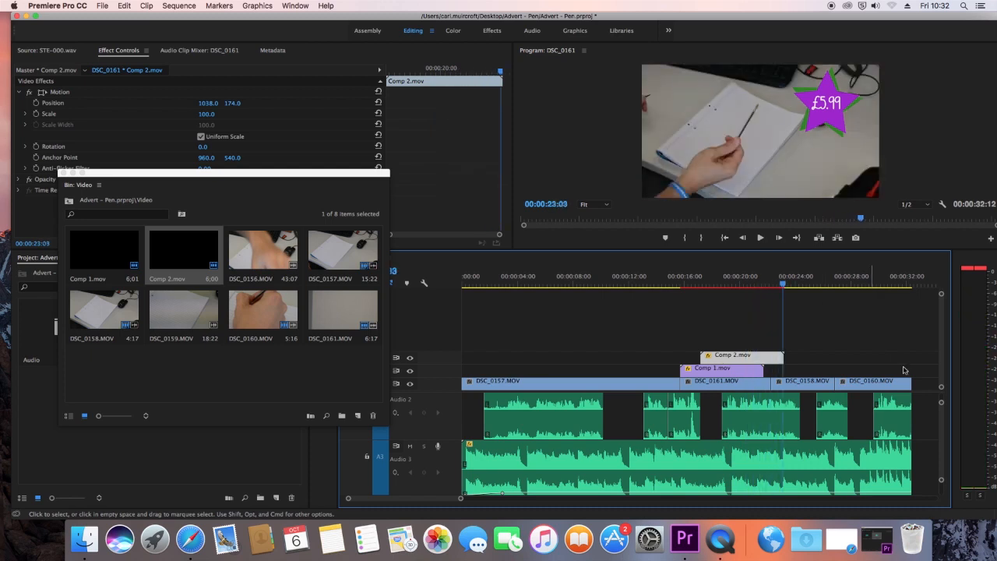
Step: Trim the end of Comp 2.mov to match the end of Comp 1.mov and check the frames around the cut
{"action": "left_click_drag", "start_coordinate": [781, 356], "coordinate": [762, 357]}
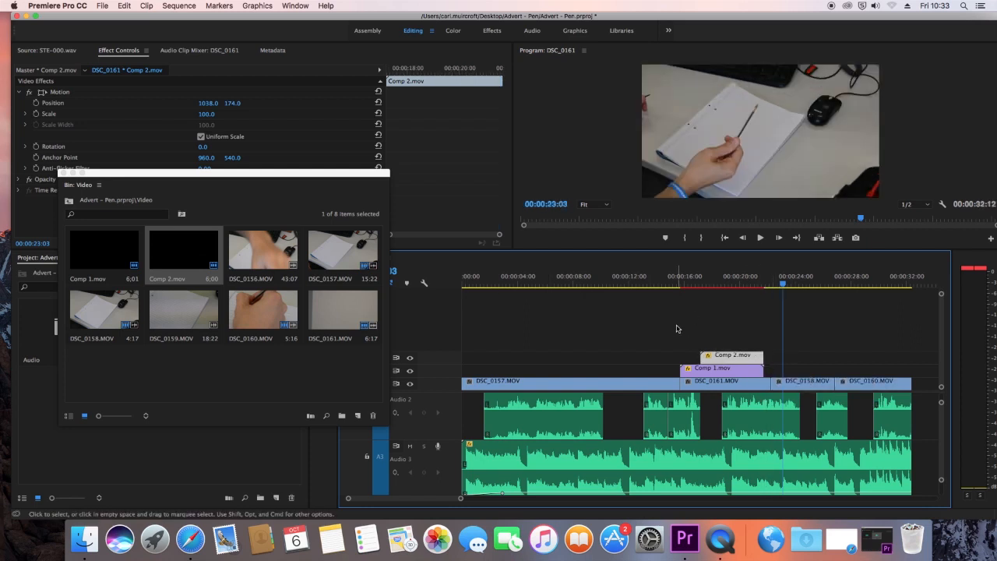
{"action": "left_click", "coordinate": [764, 285]}
{"action": "left_click_drag", "start_coordinate": [765, 285], "coordinate": [777, 285]}
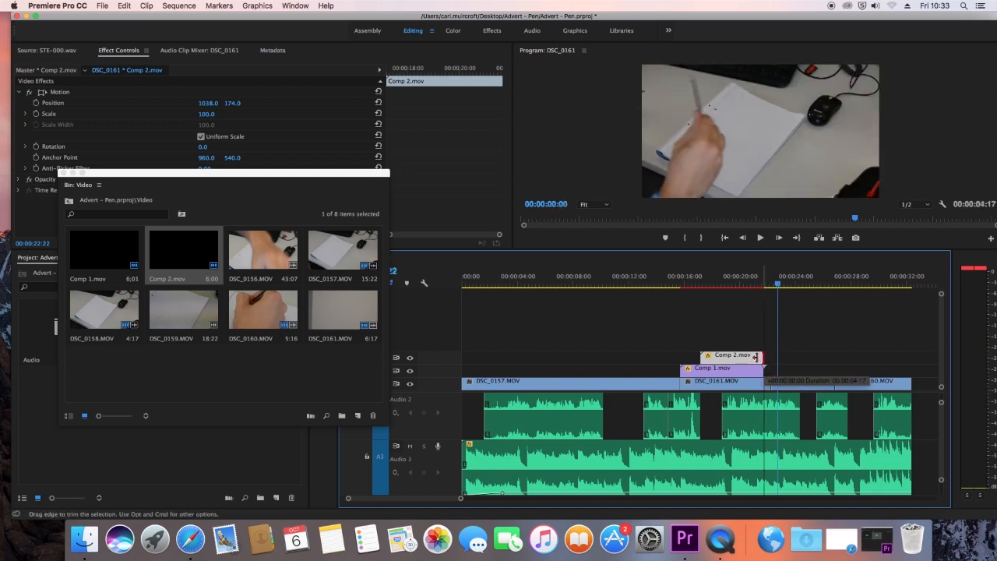
{"action": "left_click_drag", "start_coordinate": [762, 357], "coordinate": [760, 356]}
{"action": "left_click_drag", "start_coordinate": [740, 286], "coordinate": [757, 285]}
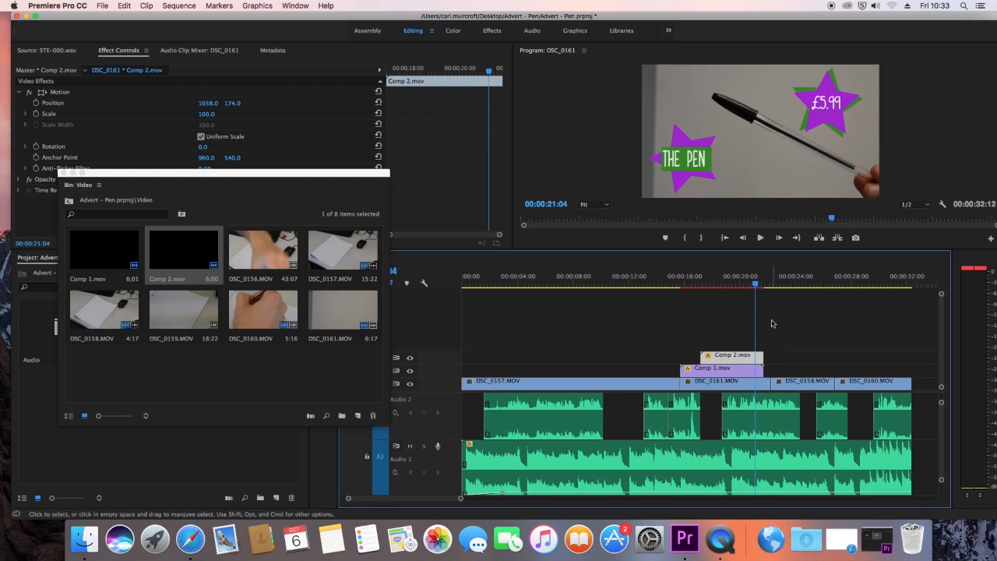
Step: Find Color Balance among the Color Correction video effects and apply it to Comp 2.mov
{"action": "left_click_drag", "start_coordinate": [195, 178], "coordinate": [391, 350]}
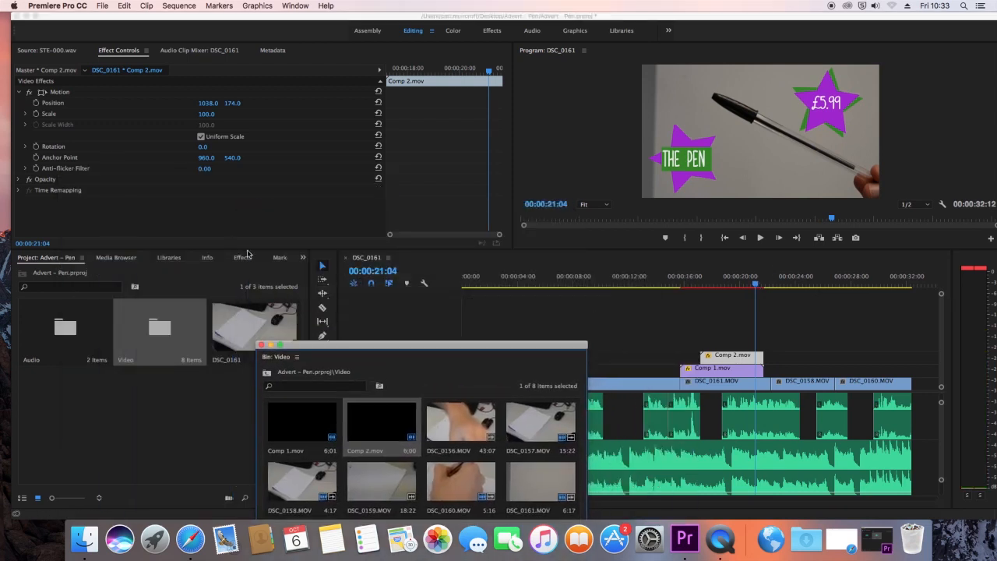
{"action": "left_click", "coordinate": [242, 258]}
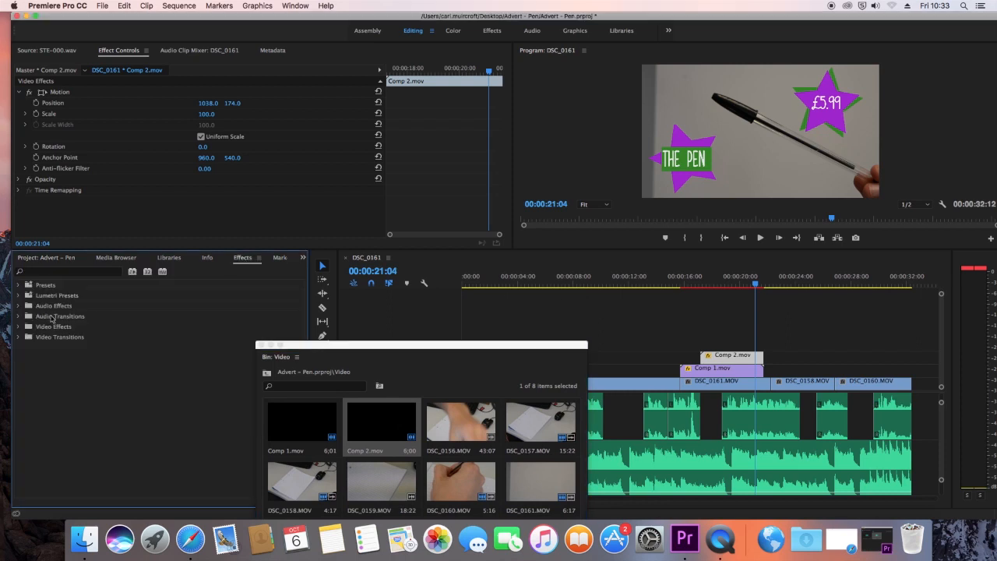
{"action": "left_click", "coordinate": [19, 337]}
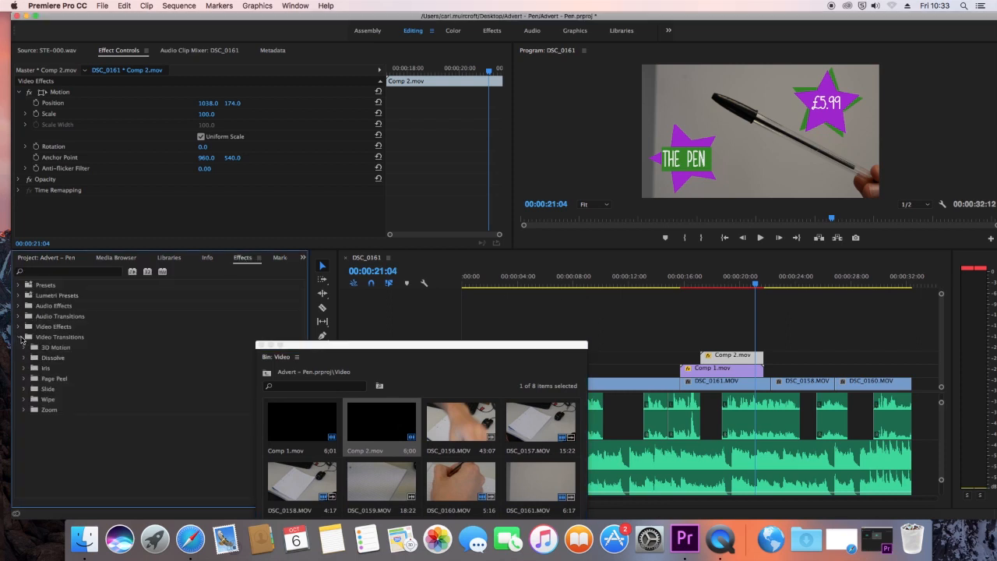
{"action": "left_click", "coordinate": [19, 328]}
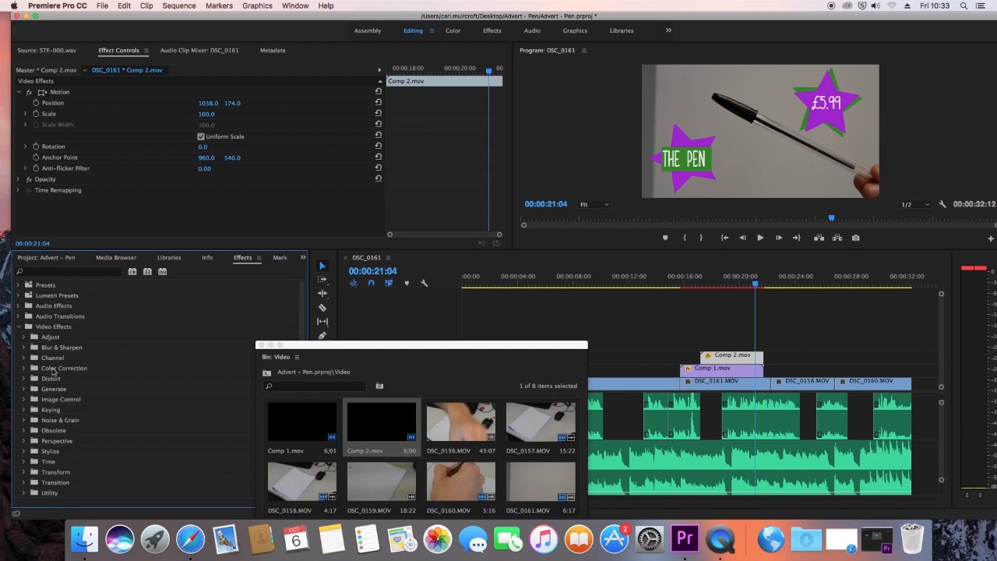
{"action": "left_click", "coordinate": [25, 368]}
{"action": "left_click", "coordinate": [24, 379]}
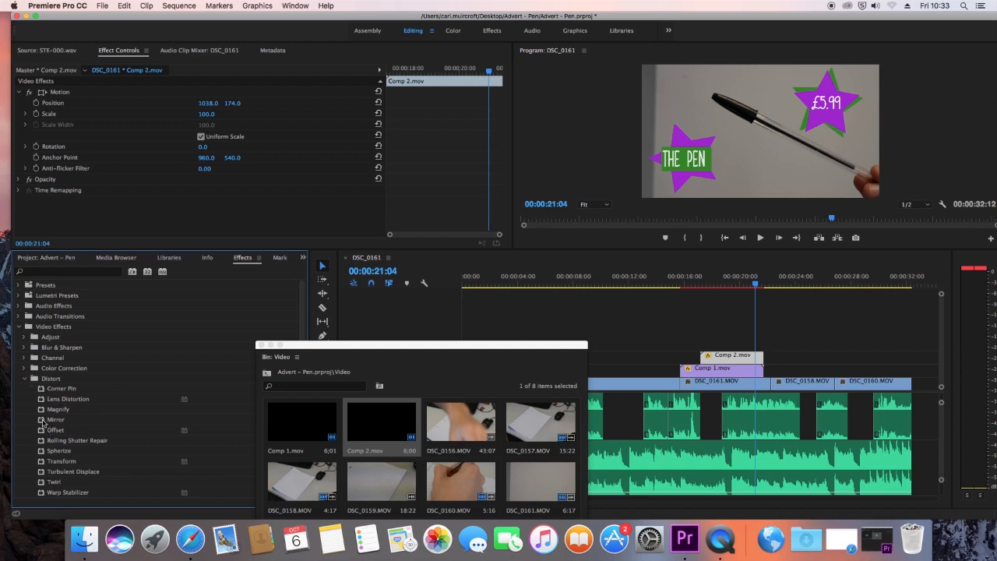
{"action": "left_click", "coordinate": [25, 367]}
{"action": "left_click_drag", "start_coordinate": [47, 431], "coordinate": [724, 359]}
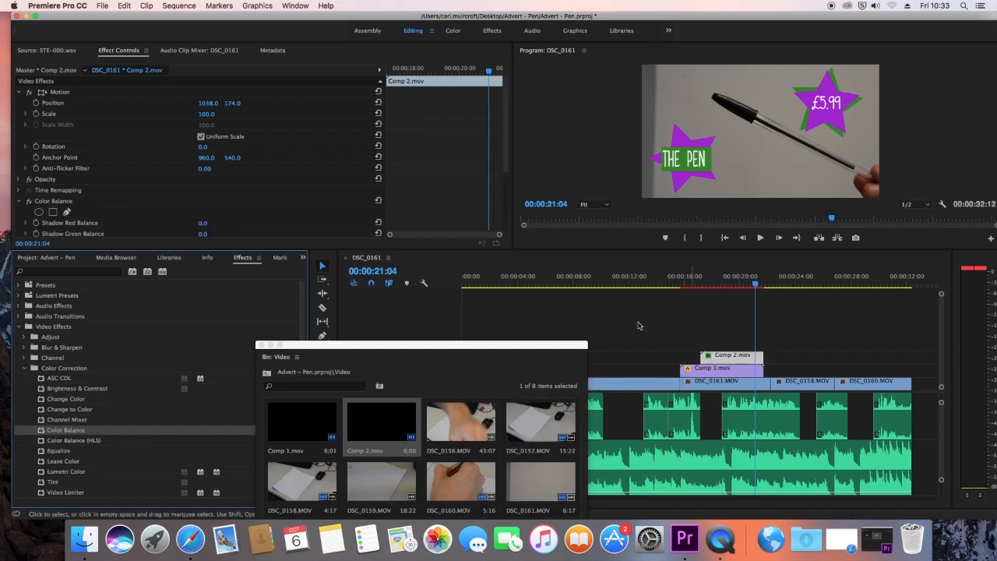
Step: Try Color Balance on Comp 2.mov with Shadow Red Balance 1 and Midtone Red Balance 61, and remove the effect
{"action": "scroll", "coordinate": [87, 200], "scroll_direction": "down", "scroll_amount": 5}
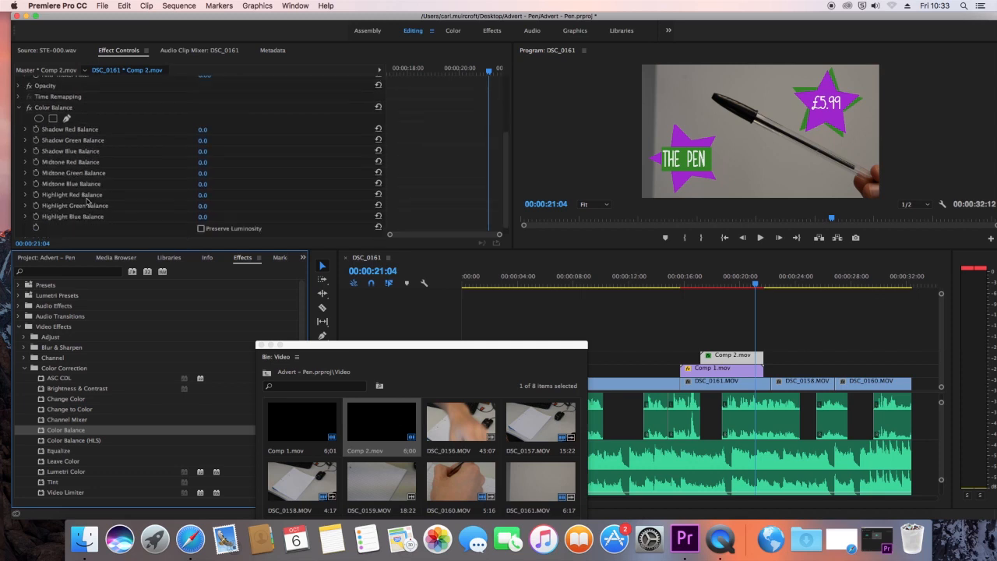
{"action": "left_click_drag", "start_coordinate": [203, 129], "coordinate": [207, 130]}
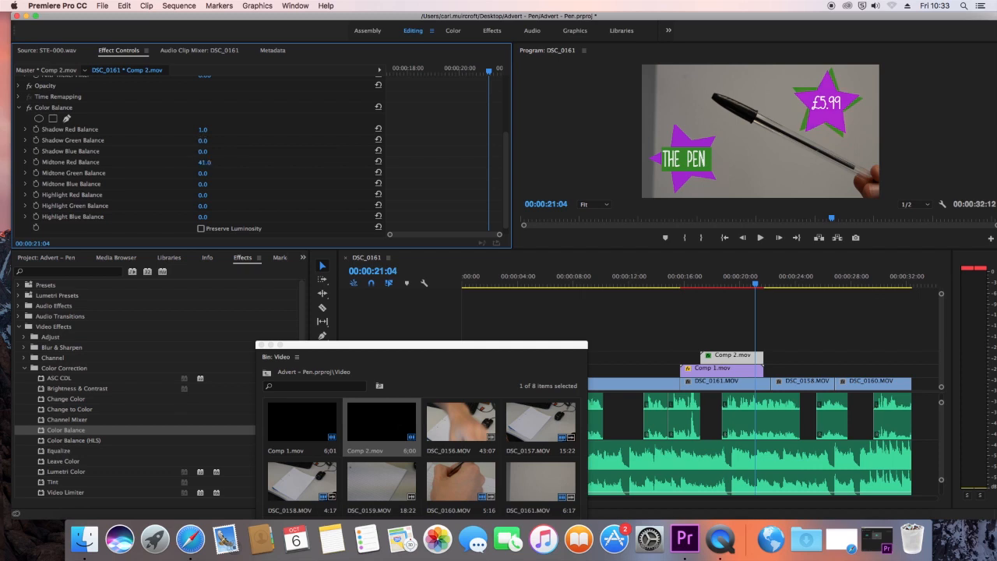
{"action": "left_click_drag", "start_coordinate": [205, 162], "coordinate": [116, 162]}
{"action": "mouse_move", "coordinate": [206, 162]}
{"action": "left_mouse_down"}
{"action": "mouse_move", "coordinate": [88, 162]}
{"action": "mouse_move", "coordinate": [192, 162]}
{"action": "left_mouse_up"}
{"action": "left_click", "coordinate": [54, 109]}
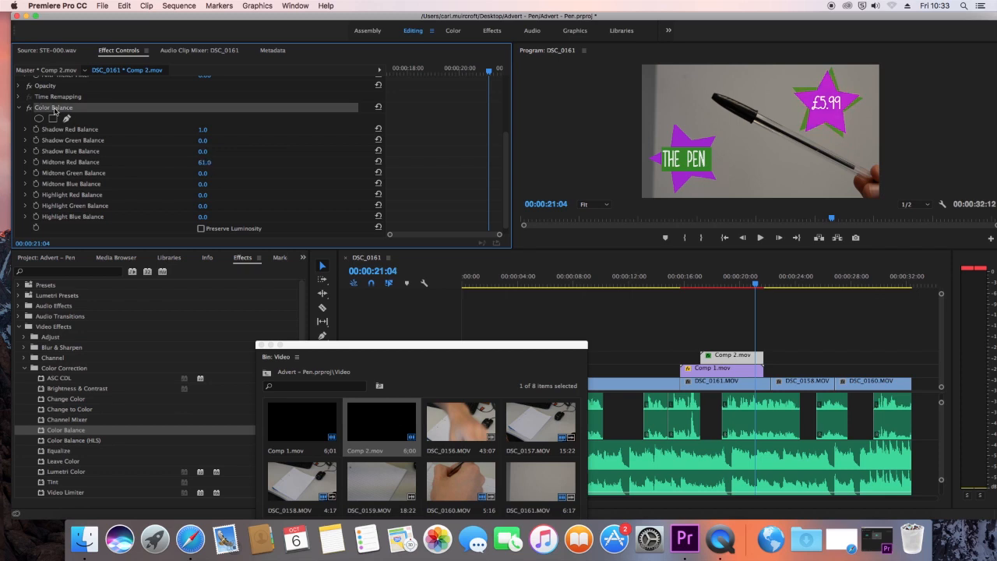
{"action": "key", "text": "Delete"}
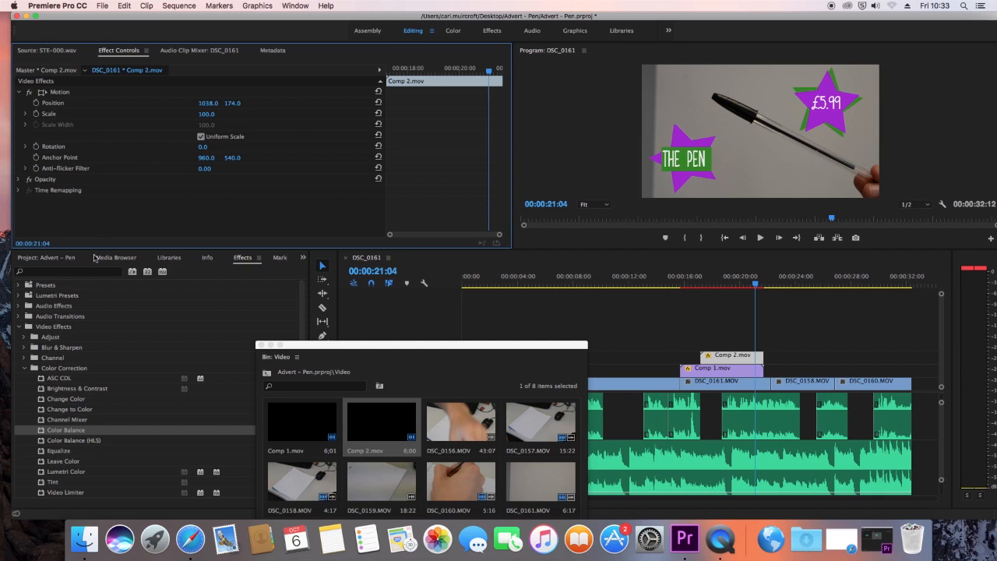
Step: Add a Cross Dissolve transition to the ends of Comp 2.mov and Comp 1.mov, and play back the fade-outs
{"action": "left_click", "coordinate": [25, 369]}
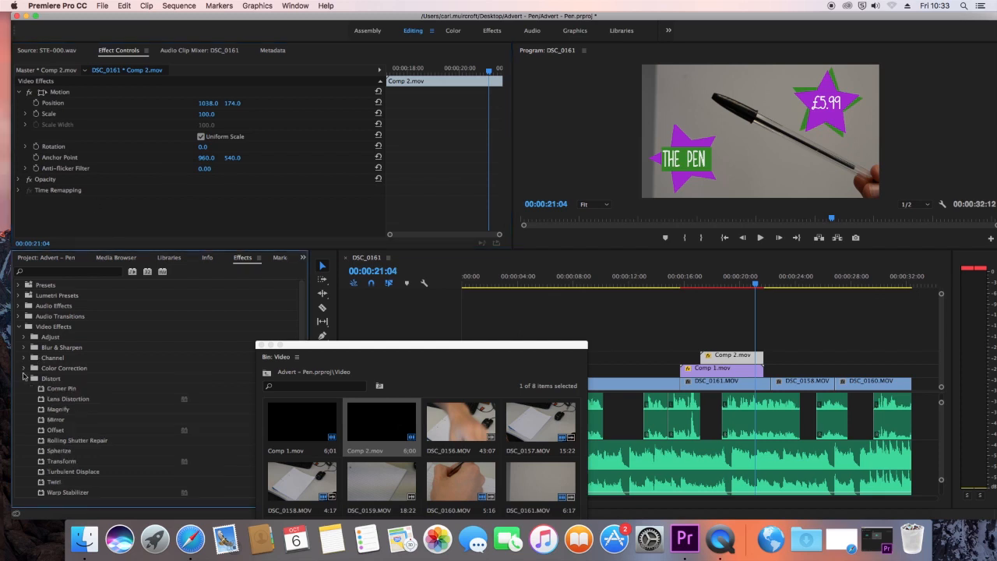
{"action": "left_click", "coordinate": [20, 327]}
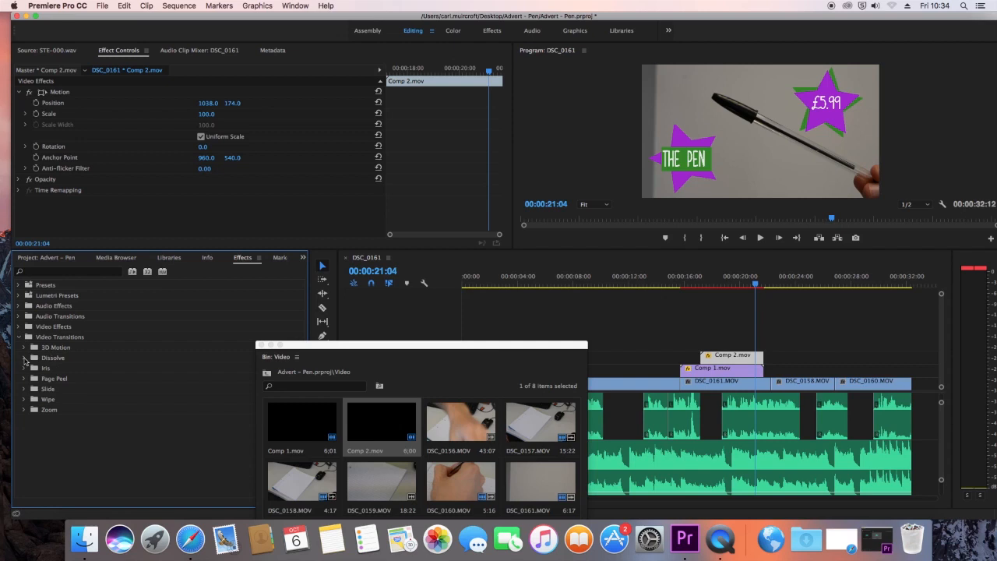
{"action": "left_click", "coordinate": [24, 358]}
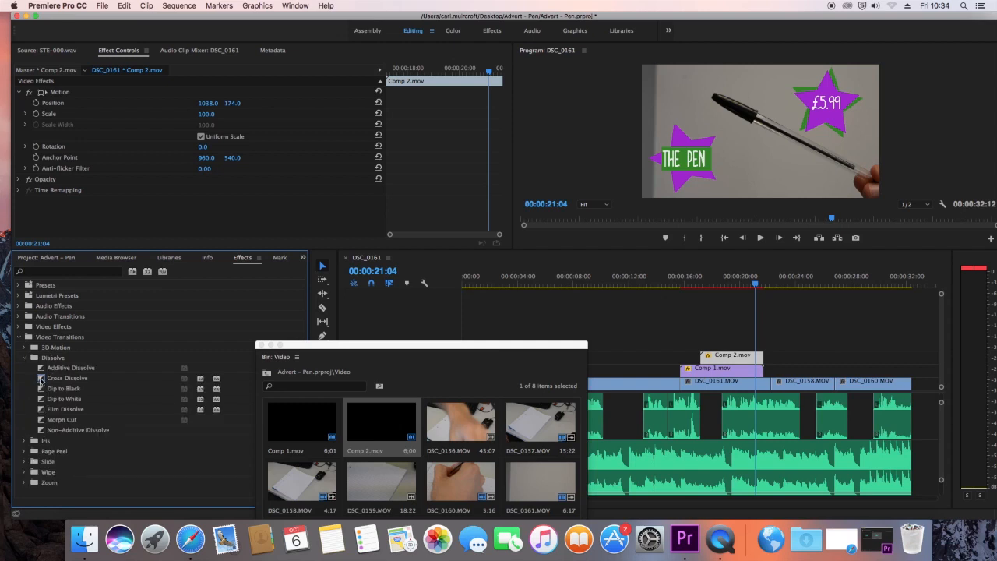
{"action": "left_click_drag", "start_coordinate": [41, 379], "coordinate": [759, 358]}
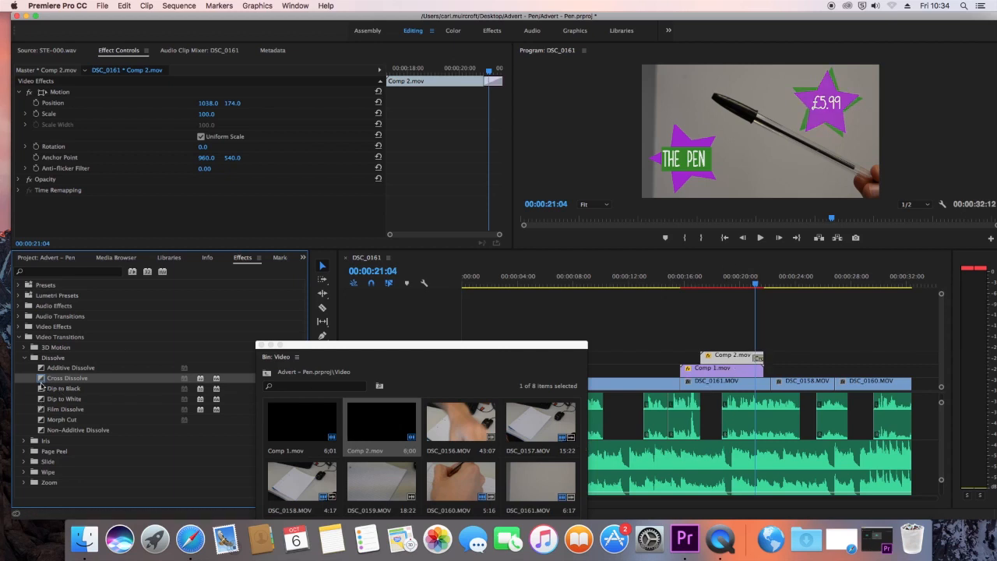
{"action": "left_click_drag", "start_coordinate": [43, 380], "coordinate": [757, 373]}
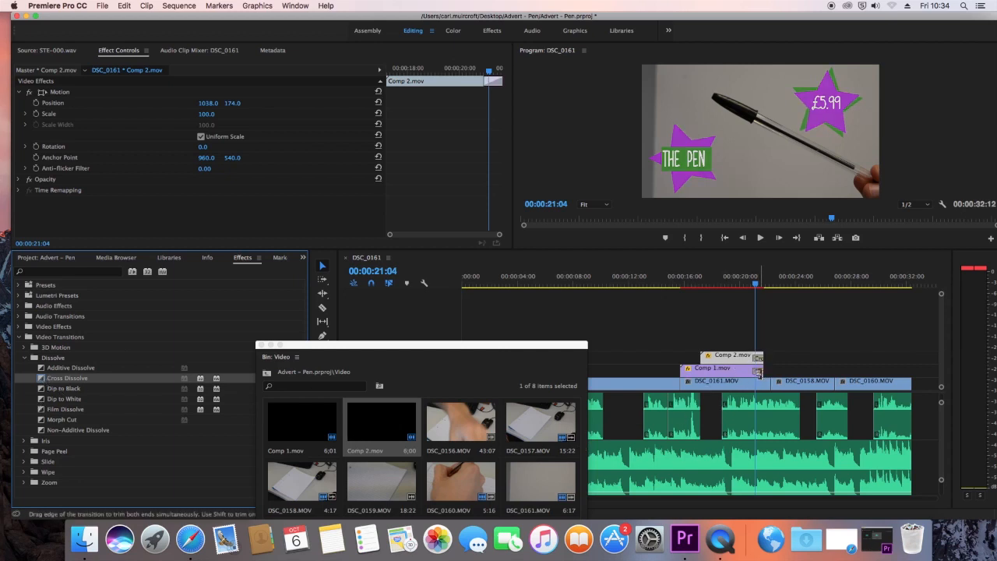
{"action": "left_click", "coordinate": [722, 285]}
{"action": "key", "text": "space"}
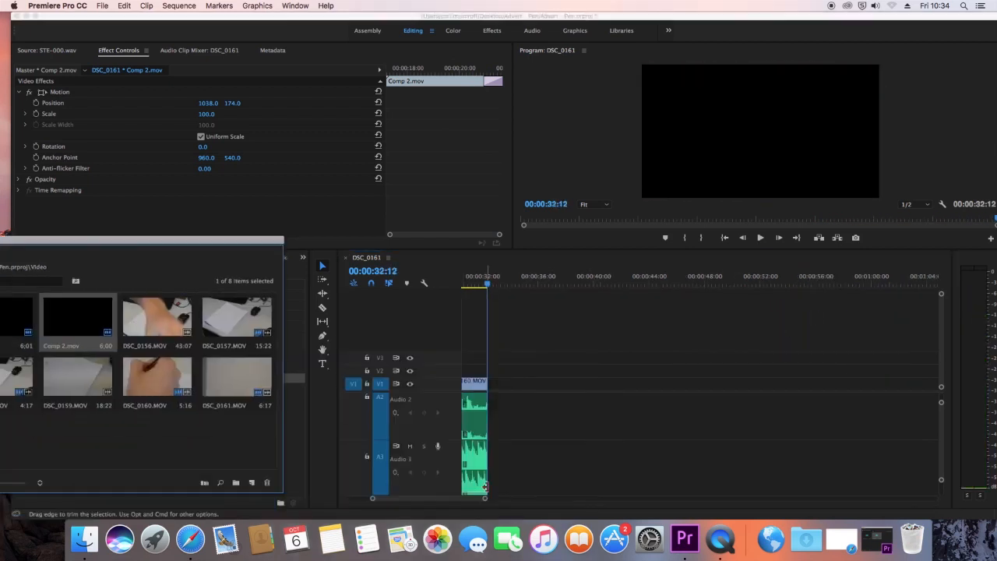
Step: Add a Constant Power crossfade to the end of the music on Audio 3 with a duration of 00:00:02:04, and minimise the Video bin
{"action": "left_click_drag", "start_coordinate": [485, 498], "coordinate": [491, 499]}
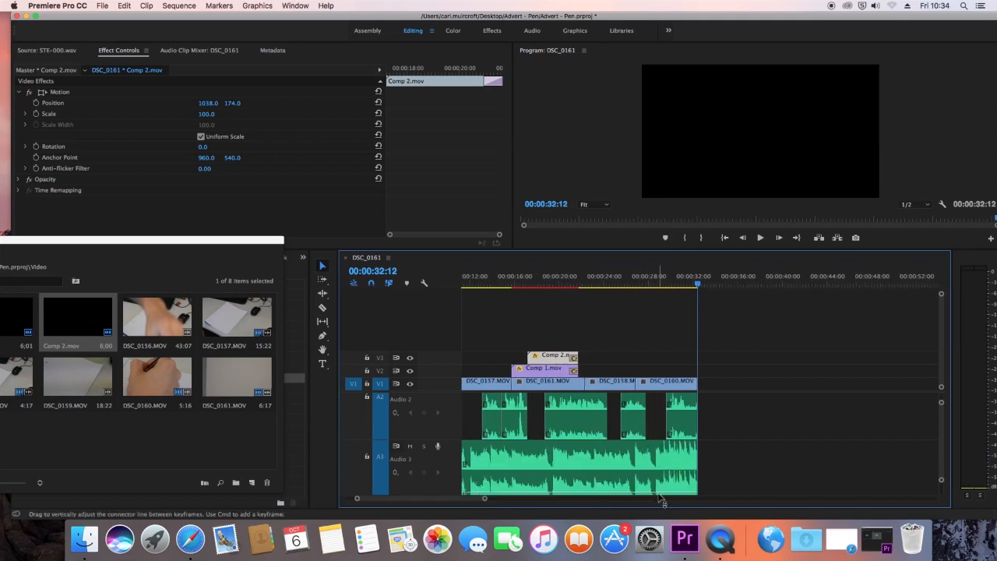
{"action": "left_click_drag", "start_coordinate": [148, 238], "coordinate": [739, 105]}
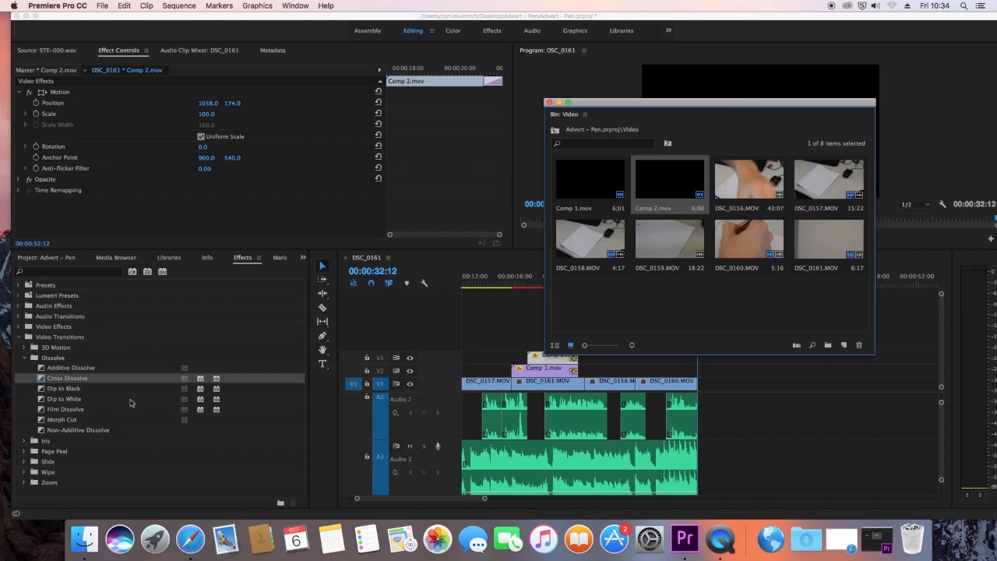
{"action": "left_click", "coordinate": [24, 358]}
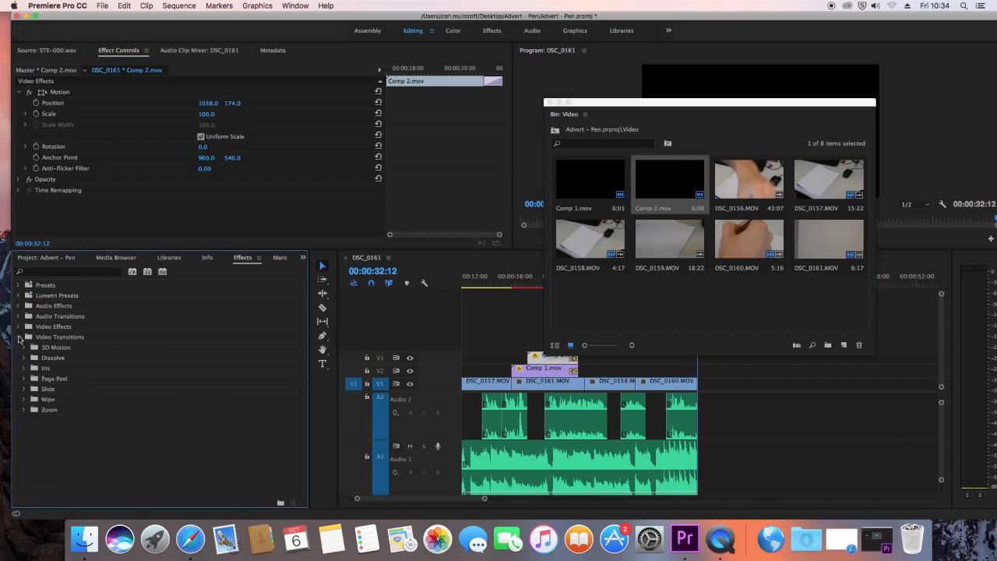
{"action": "left_click", "coordinate": [20, 337]}
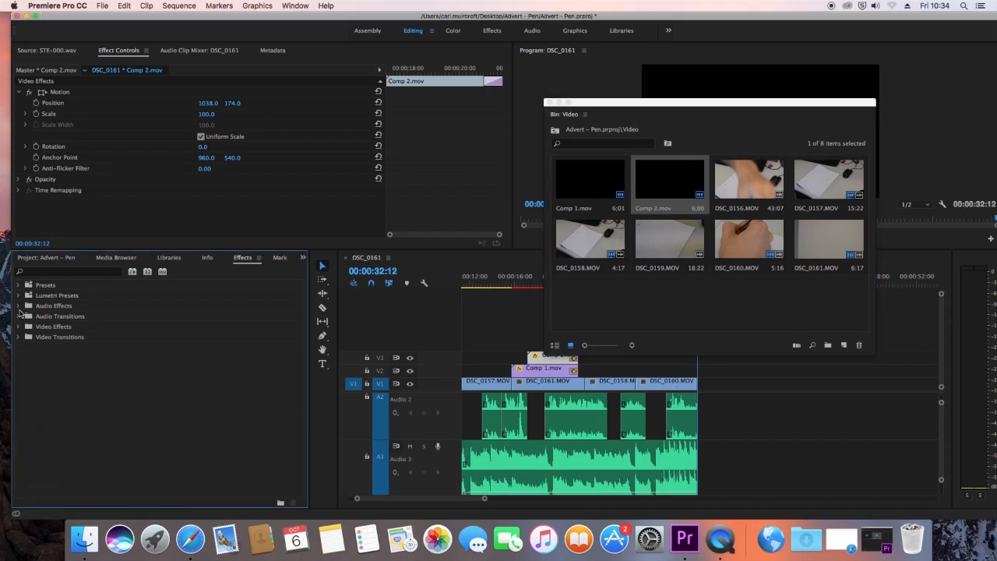
{"action": "left_click", "coordinate": [19, 316]}
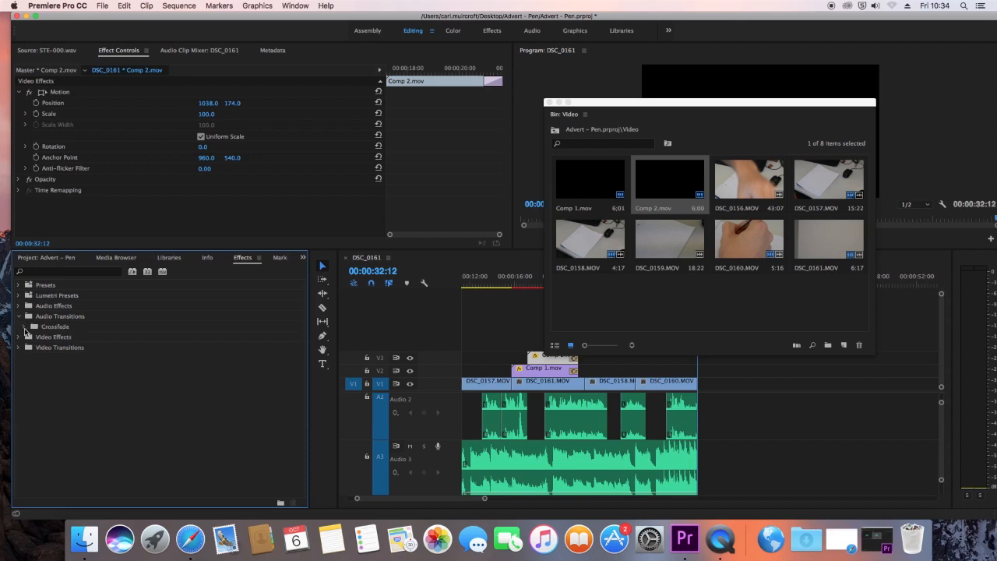
{"action": "left_click", "coordinate": [25, 327]}
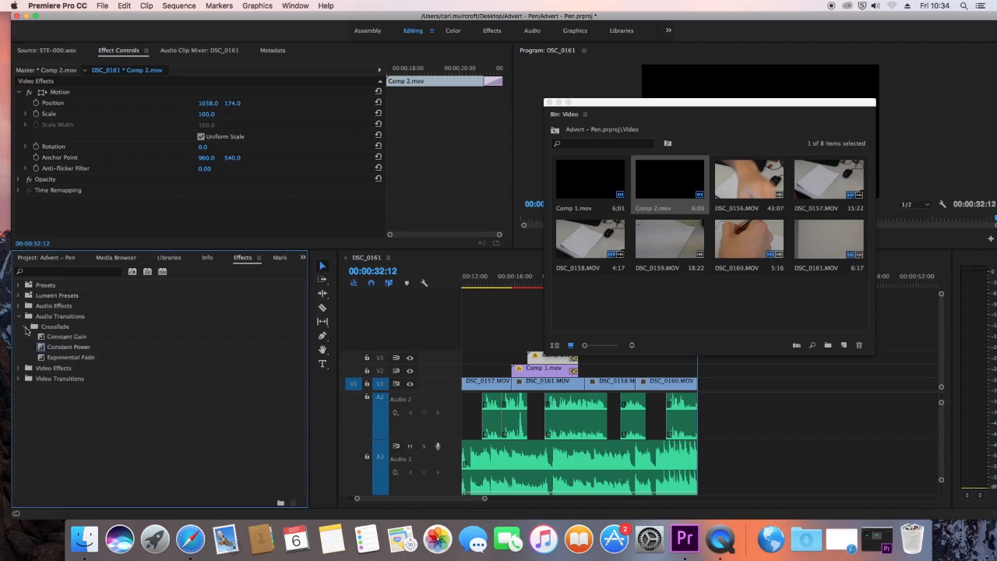
{"action": "left_click_drag", "start_coordinate": [44, 352], "coordinate": [687, 463]}
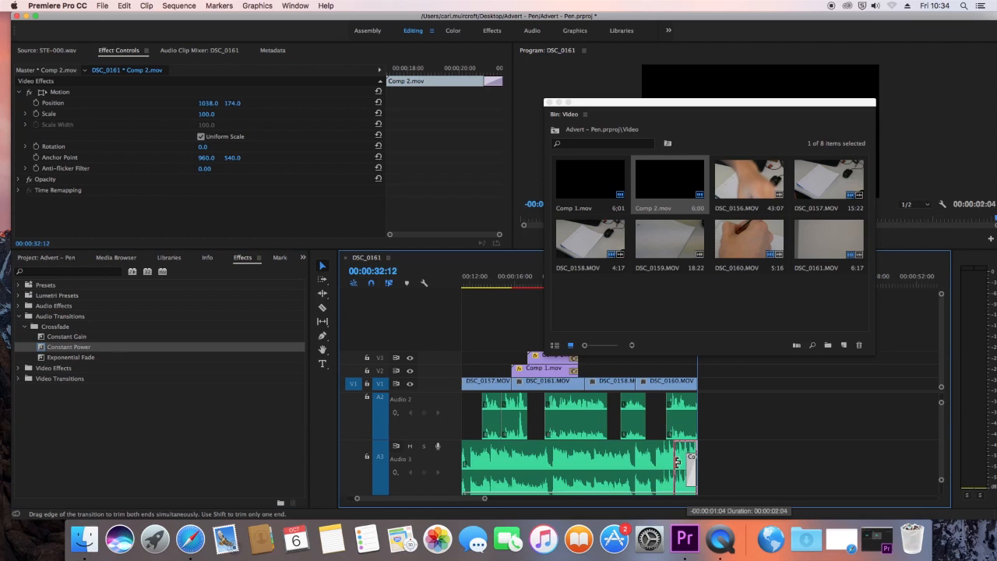
{"action": "left_click", "coordinate": [685, 467]}
{"action": "left_click", "coordinate": [558, 102]}
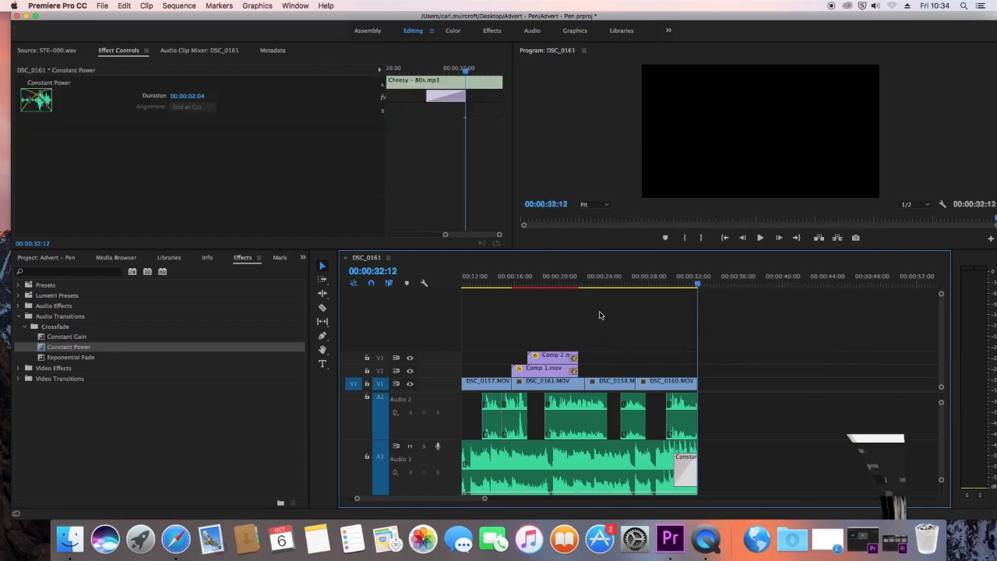
Step: Play the whole sequence from the start and trim the end of the last Audio 2 clip slightly earlier with snapping temporarily off
{"action": "left_click_drag", "start_coordinate": [585, 283], "coordinate": [356, 285]}
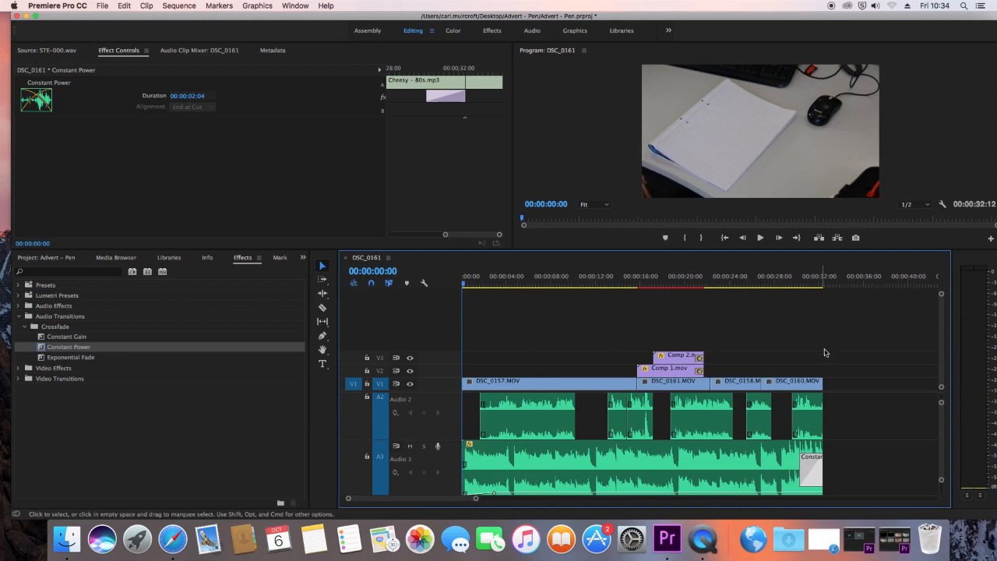
{"action": "key", "text": "space"}
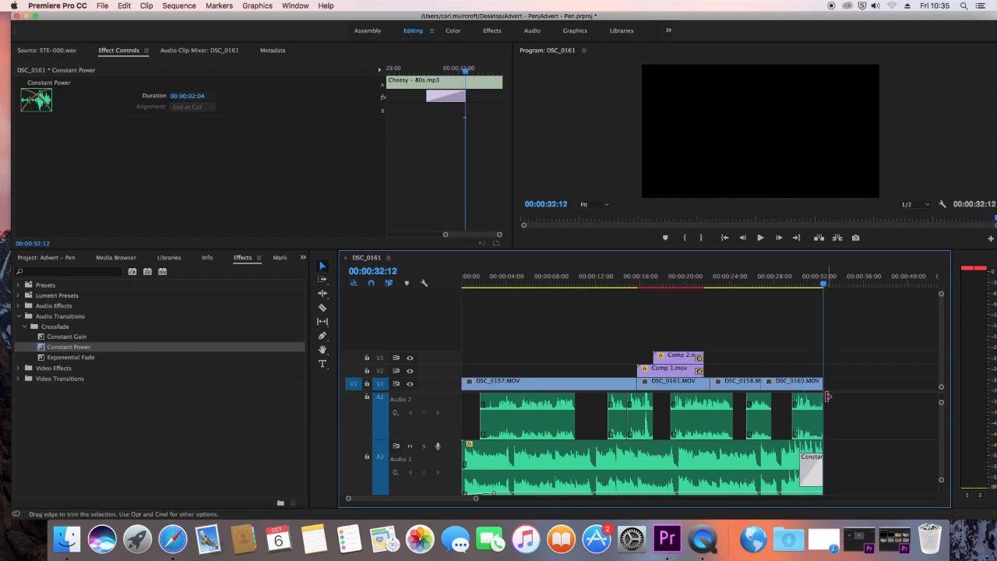
{"action": "left_click_drag", "start_coordinate": [822, 400], "coordinate": [823, 401]}
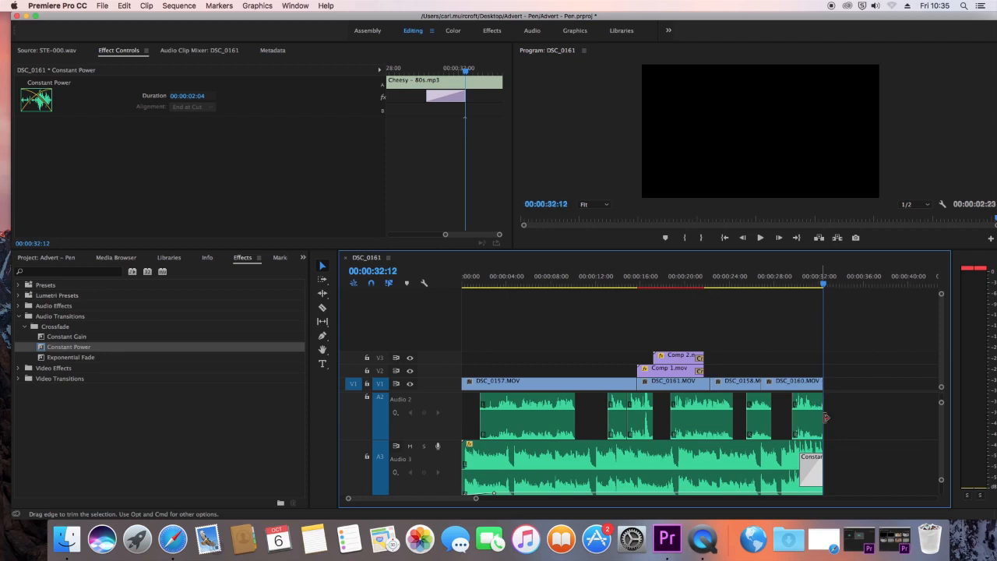
{"action": "left_click", "coordinate": [372, 285]}
{"action": "left_click_drag", "start_coordinate": [825, 402], "coordinate": [821, 402]}
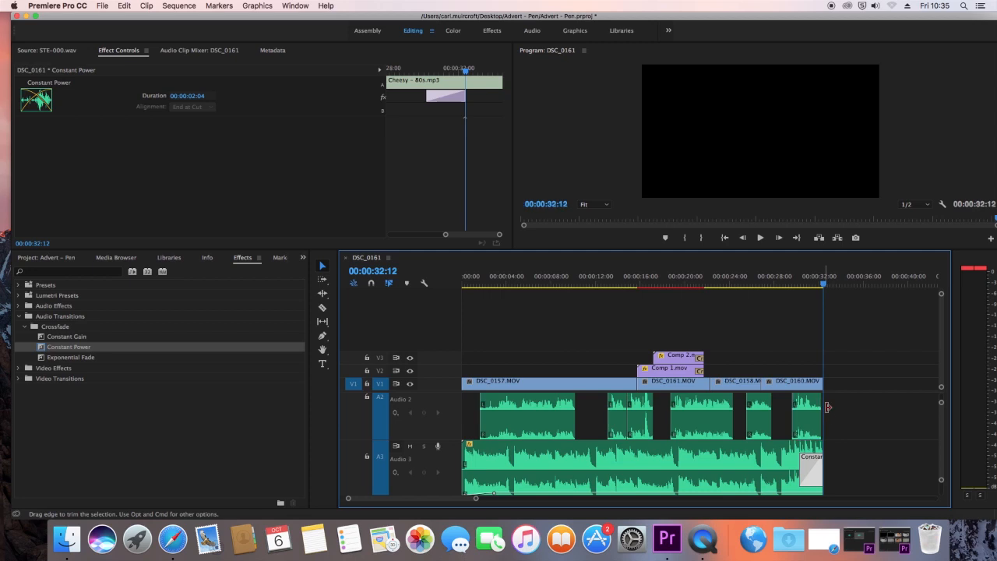
{"action": "left_click", "coordinate": [373, 284]}
Step: Play back the ending of the advert and scrub through the sequence to check the final edit
{"action": "left_click", "coordinate": [792, 282]}
{"action": "key", "text": "space"}
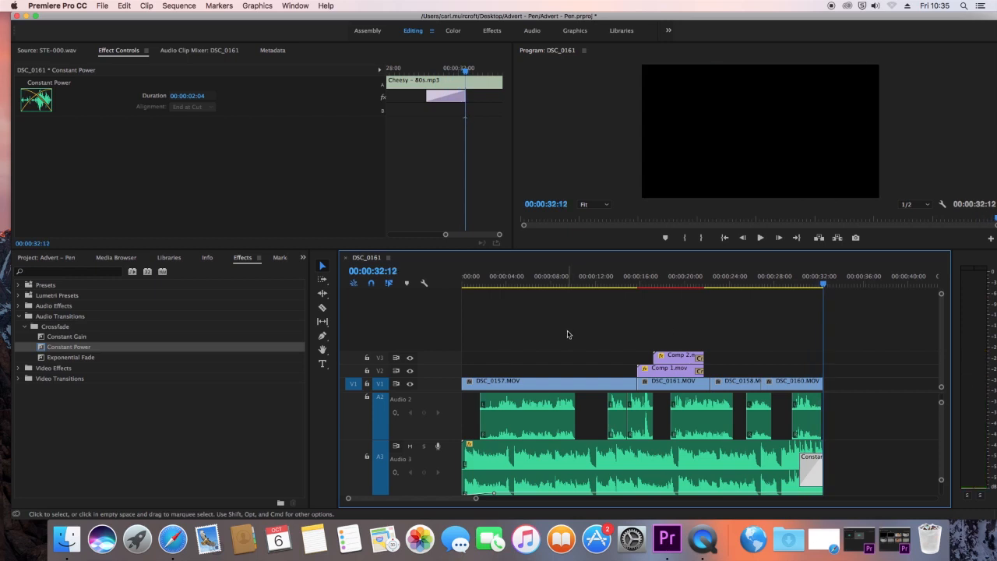
{"action": "key", "text": "space"}
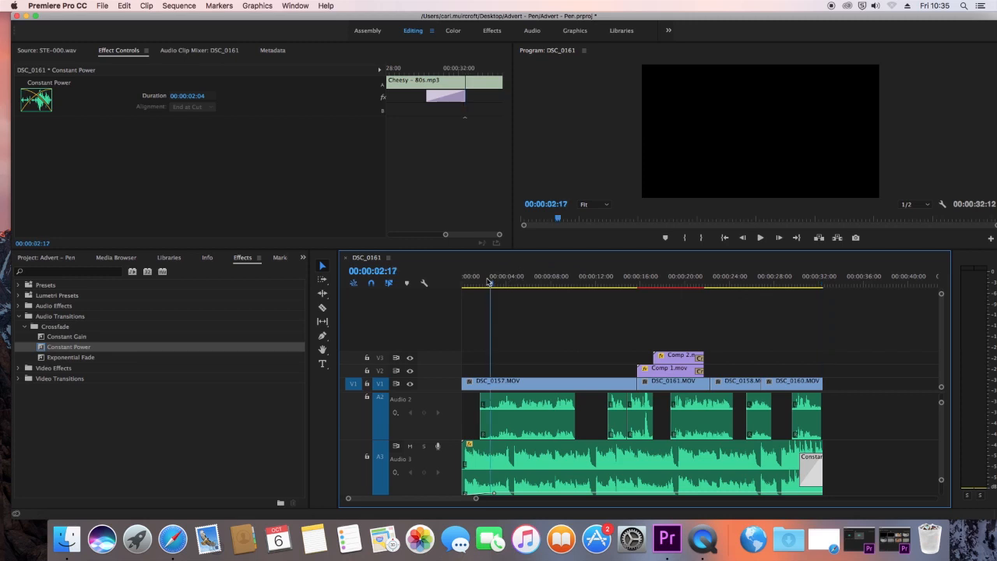
{"action": "left_click_drag", "start_coordinate": [583, 281], "coordinate": [817, 287]}
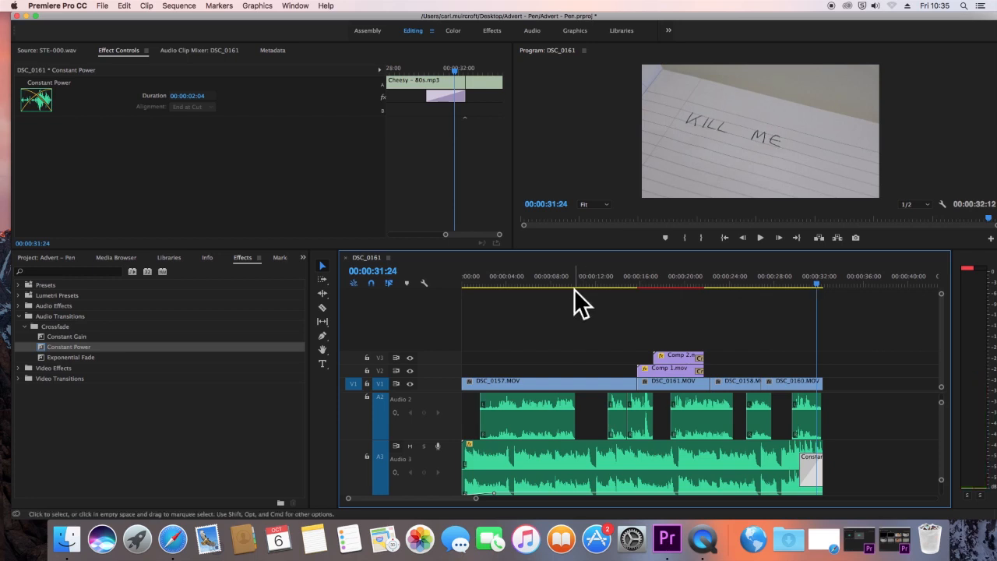
Step: Open the media export settings for the sequence, set the format to H.264 and scrub through the output preview
{"action": "left_click", "coordinate": [104, 6]}
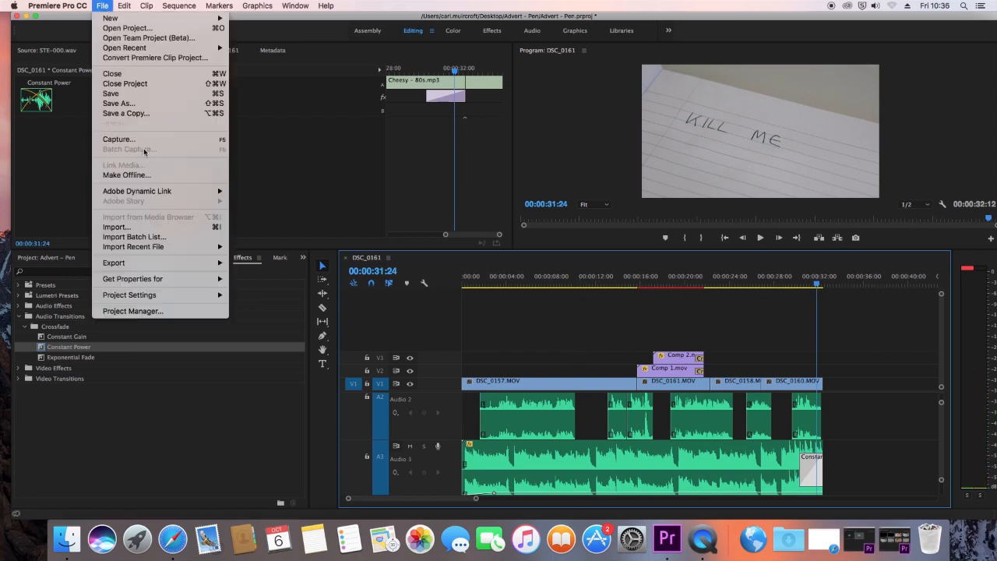
{"action": "mouse_move", "coordinate": [163, 266]}
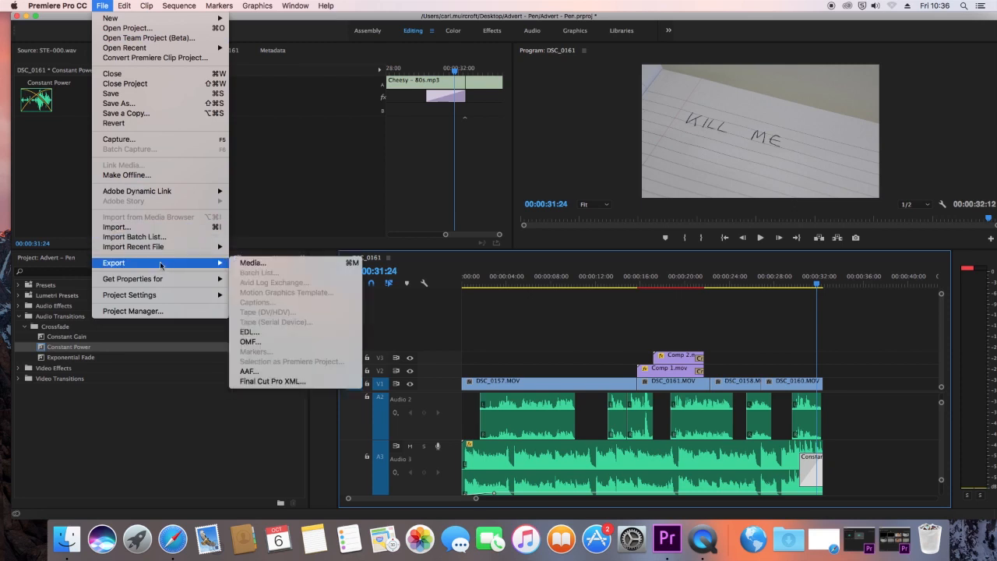
{"action": "left_click", "coordinate": [261, 266]}
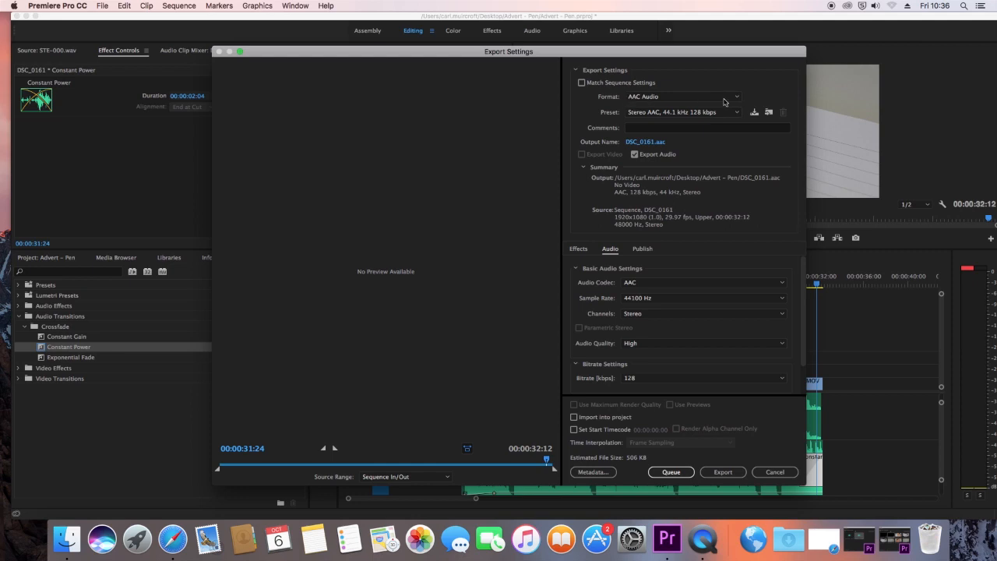
{"action": "left_click", "coordinate": [734, 100]}
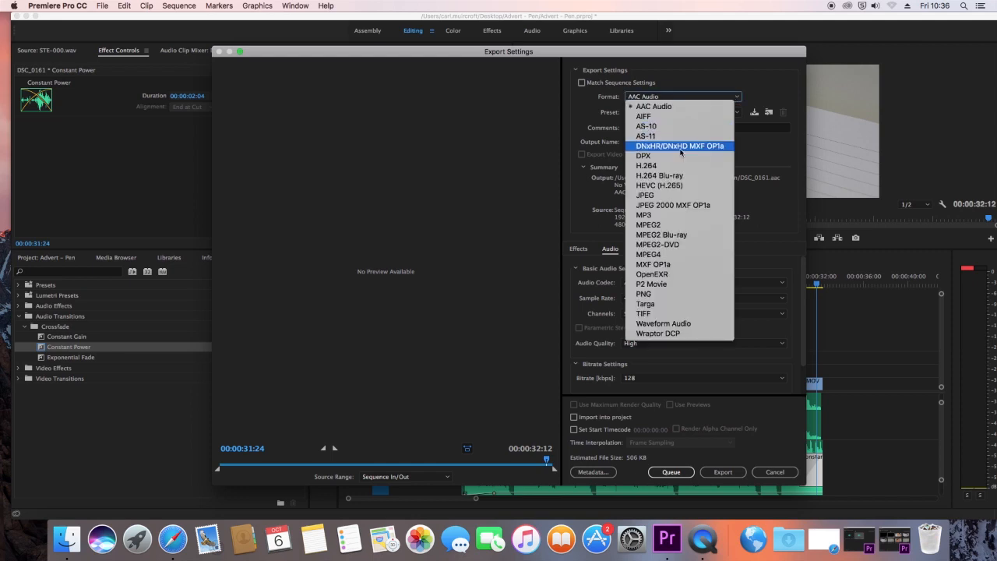
{"action": "left_click", "coordinate": [685, 166]}
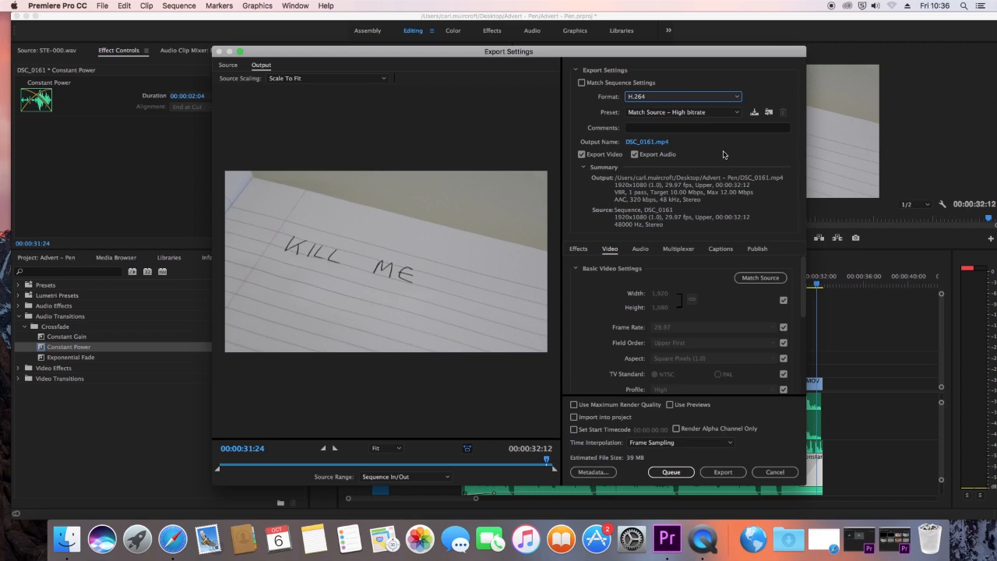
{"action": "left_click_drag", "start_coordinate": [242, 463], "coordinate": [544, 467]}
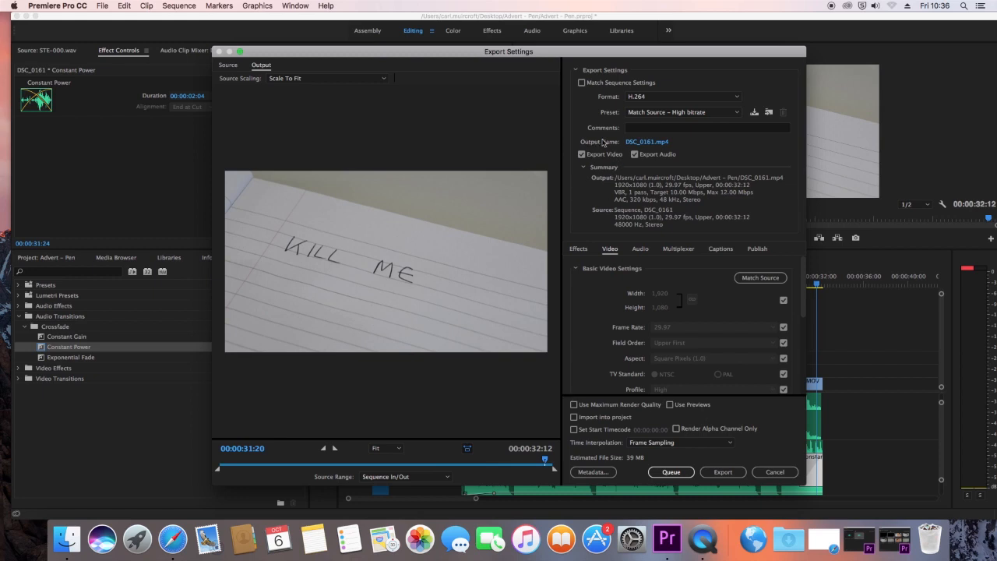
Step: Name the output file Final Export in the Advert - Pen folder and export the video
{"action": "left_click", "coordinate": [644, 142]}
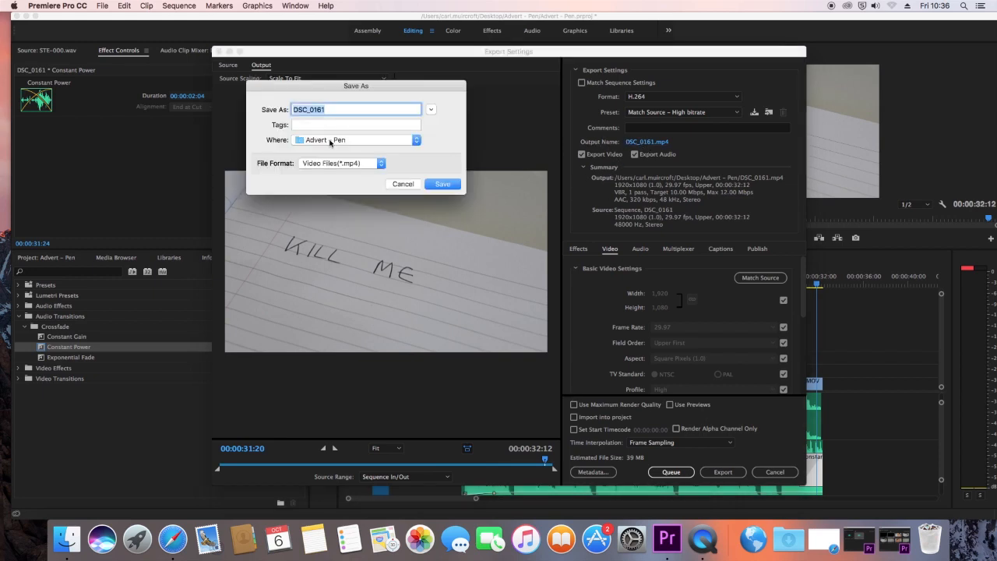
{"action": "key", "text": "BackSpace"}
{"action": "type", "text": "Final Export"}
{"action": "left_click", "coordinate": [313, 110]}
{"action": "key", "text": "BackSpace"}
{"action": "left_click", "coordinate": [452, 185]}
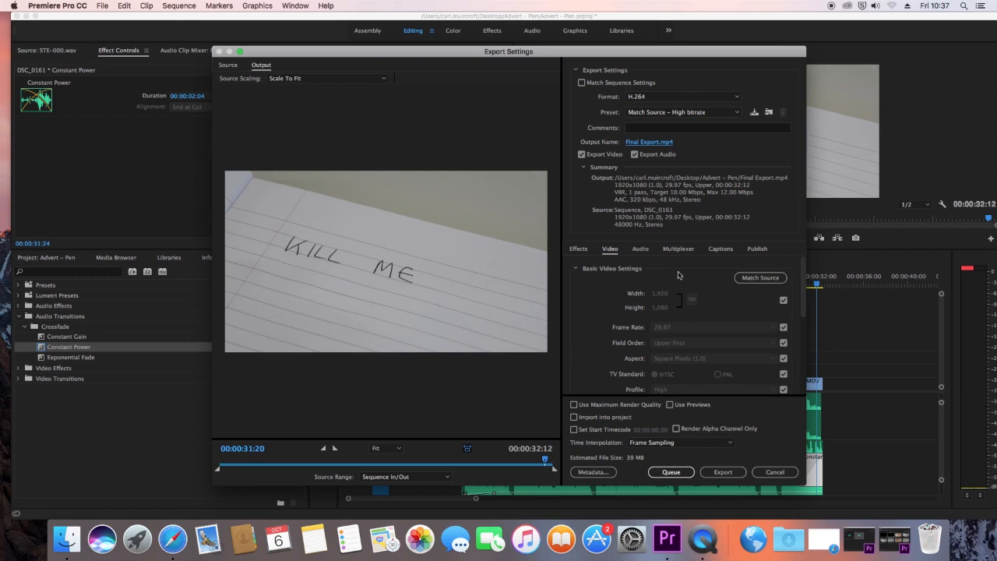
{"action": "left_click", "coordinate": [723, 472]}
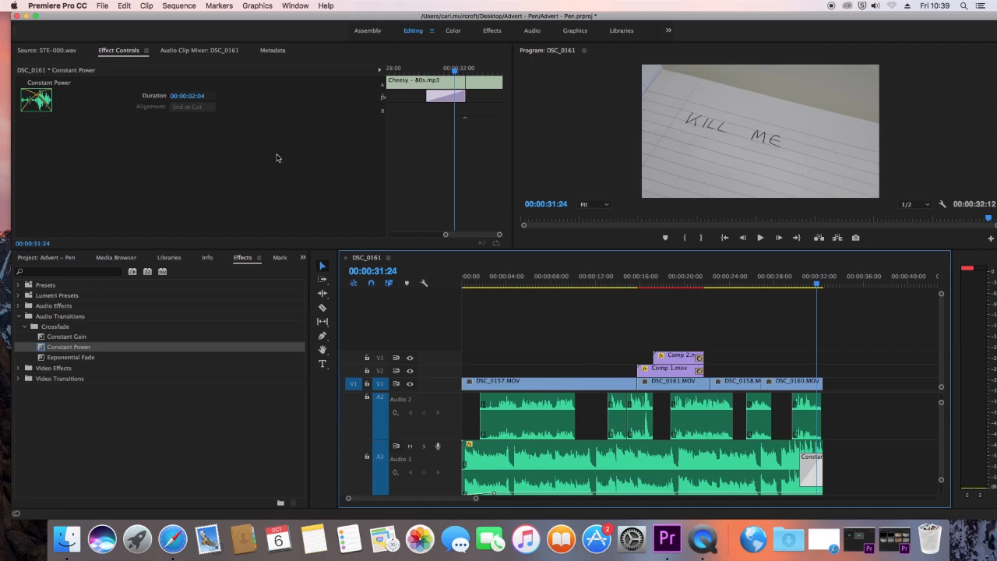
Step: Switch to the Advert - Pen folder in Finder and preview Final Export.mp4
{"action": "left_click", "coordinate": [27, 16]}
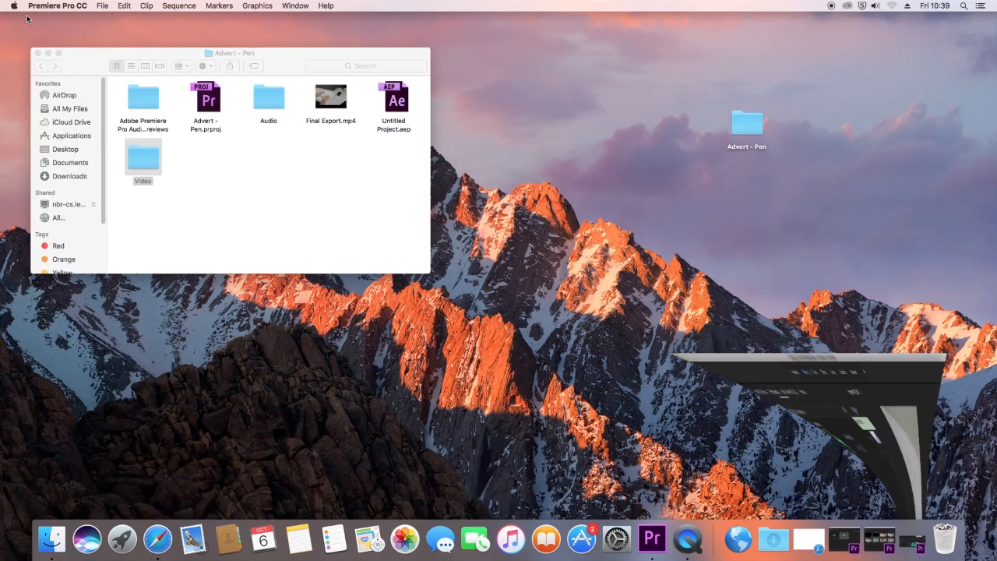
{"action": "left_click", "coordinate": [334, 203]}
{"action": "left_click_drag", "start_coordinate": [282, 63], "coordinate": [373, 75]}
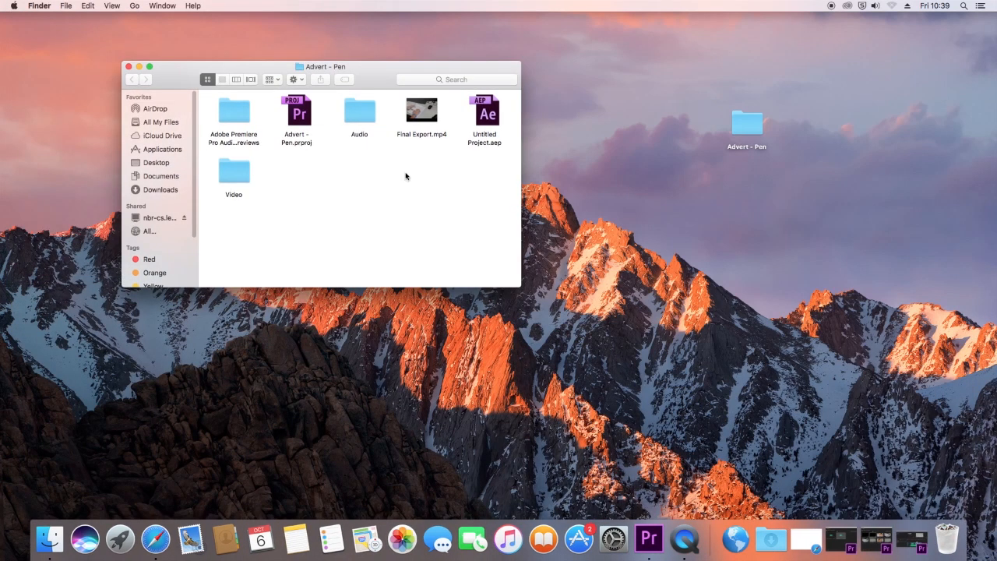
{"action": "left_click", "coordinate": [434, 119]}
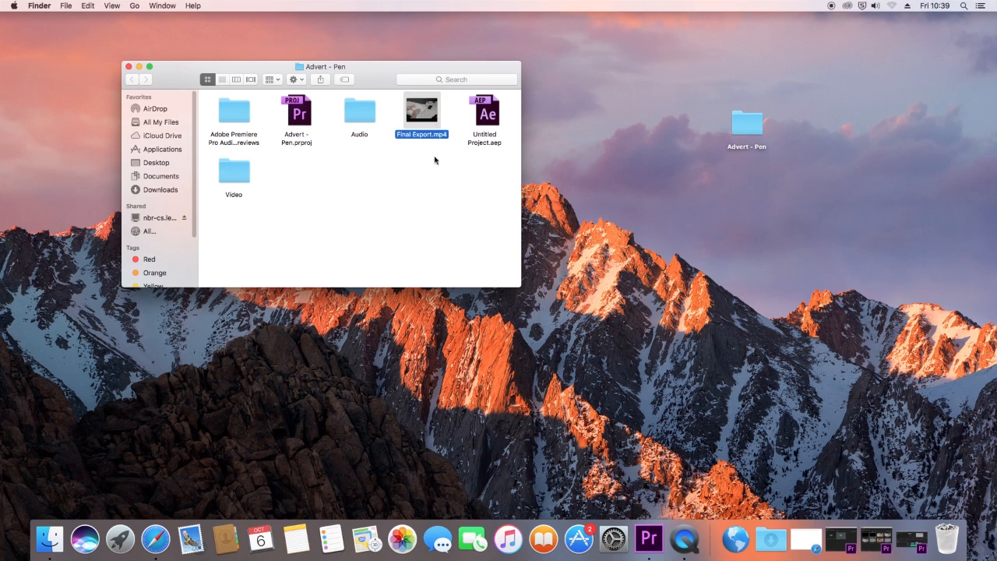
{"action": "key", "text": "space"}
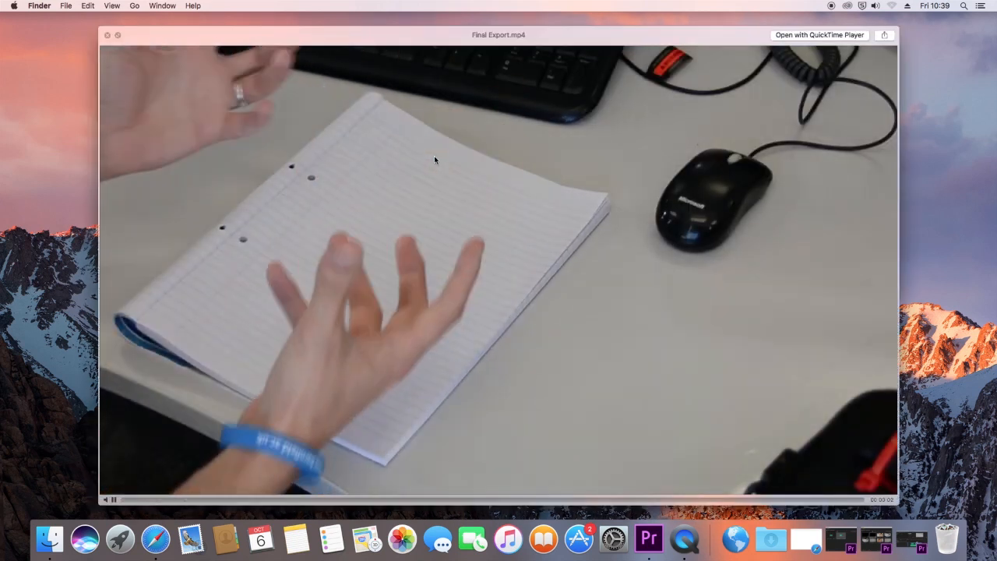
{"action": "left_click", "coordinate": [105, 36]}
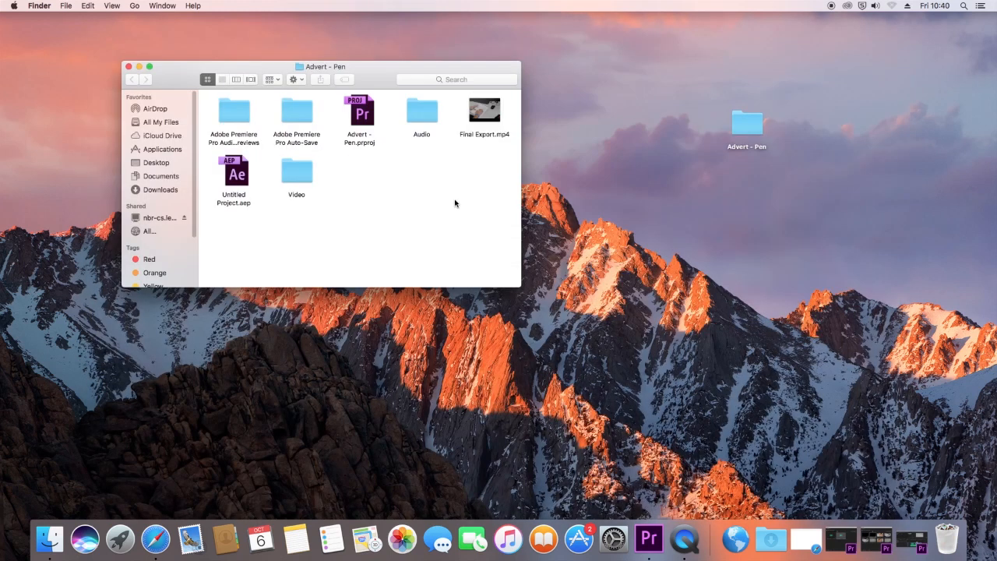
{"action": "left_click", "coordinate": [658, 224]}
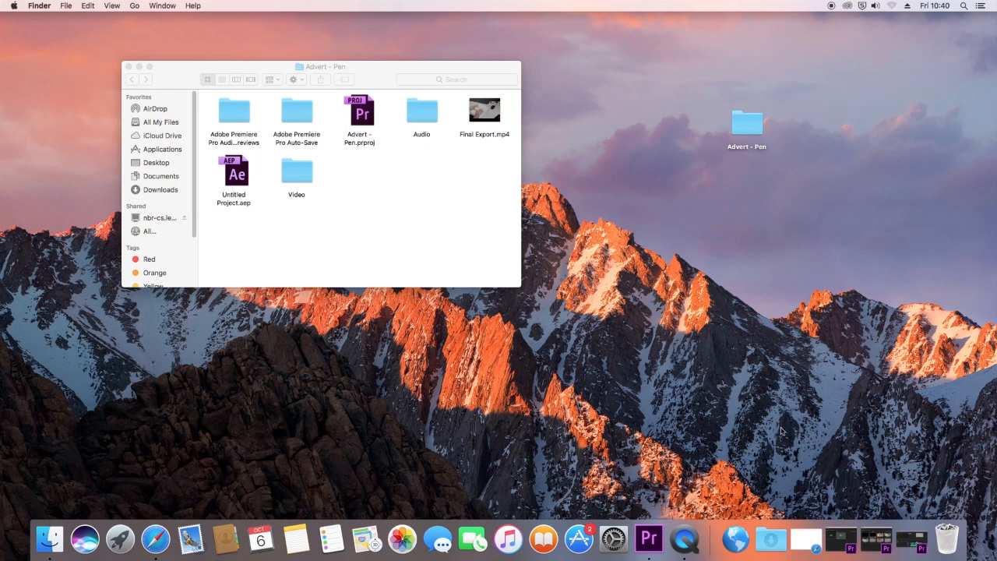